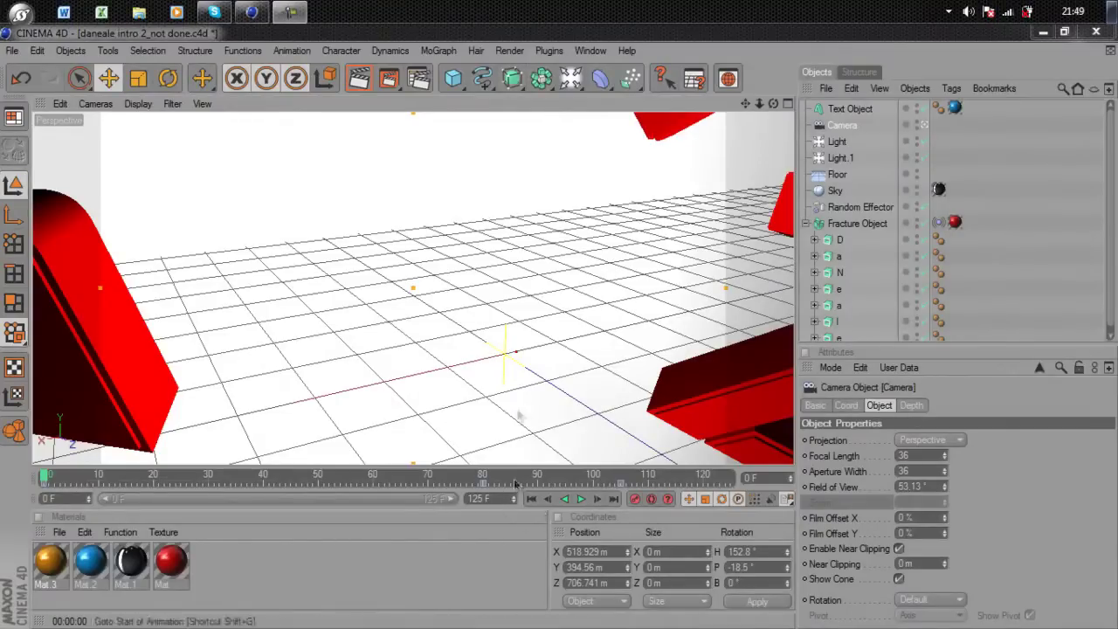
- Play the finished intro animation in the viewport and pause it near its end
left_click(581, 498)
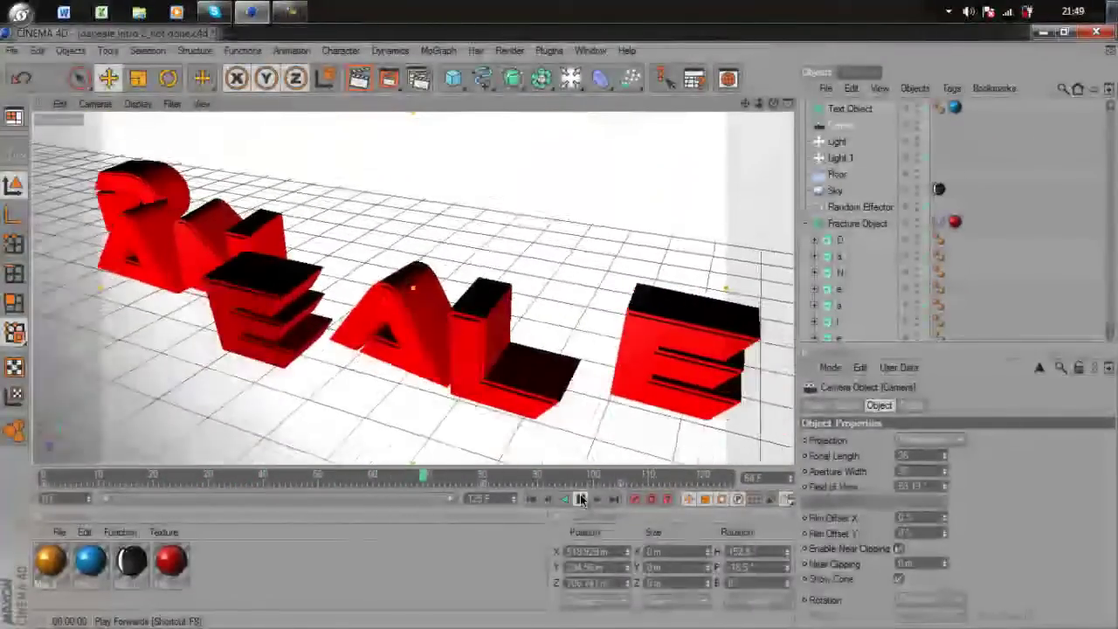
left_click(581, 498)
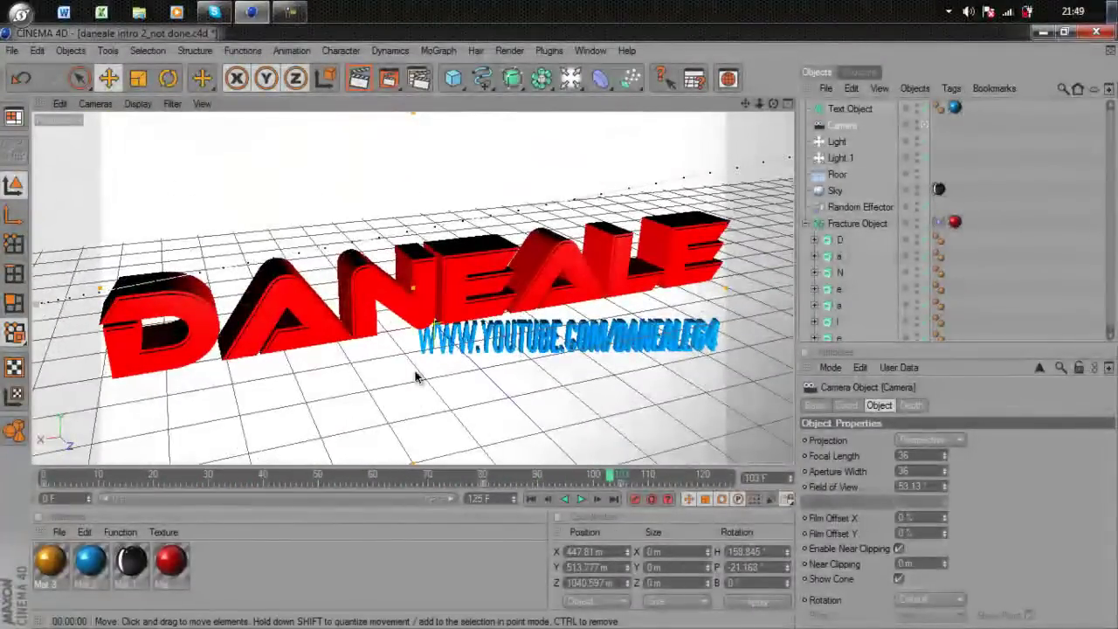
- Create a new project and set its render output size to 1280 x 720 pixels
left_click(12, 50)
left_click(35, 70)
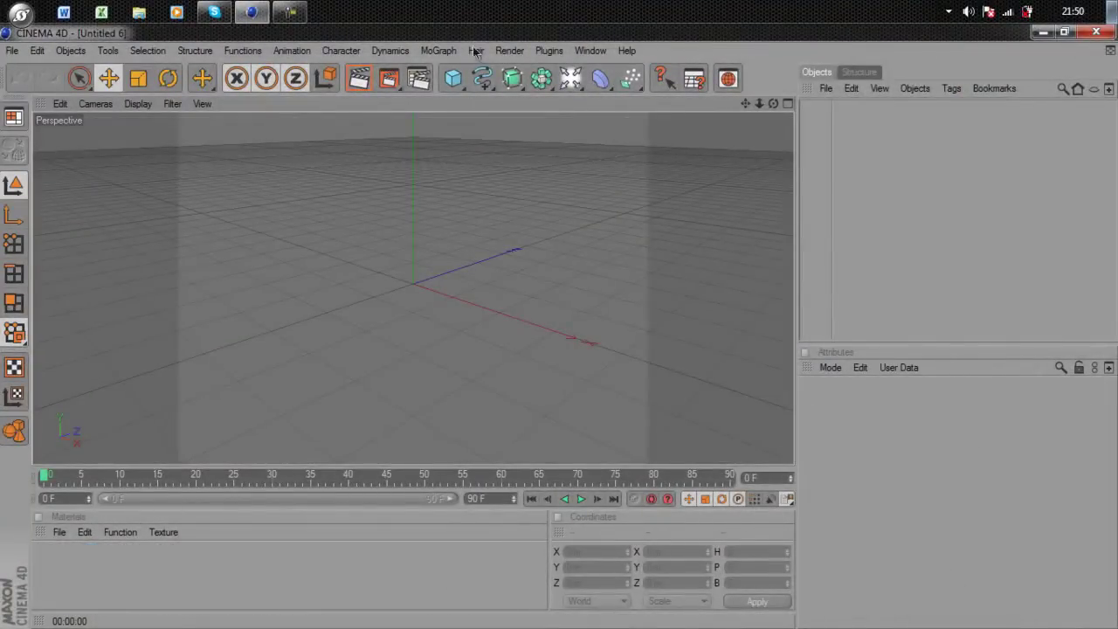
left_click(420, 79)
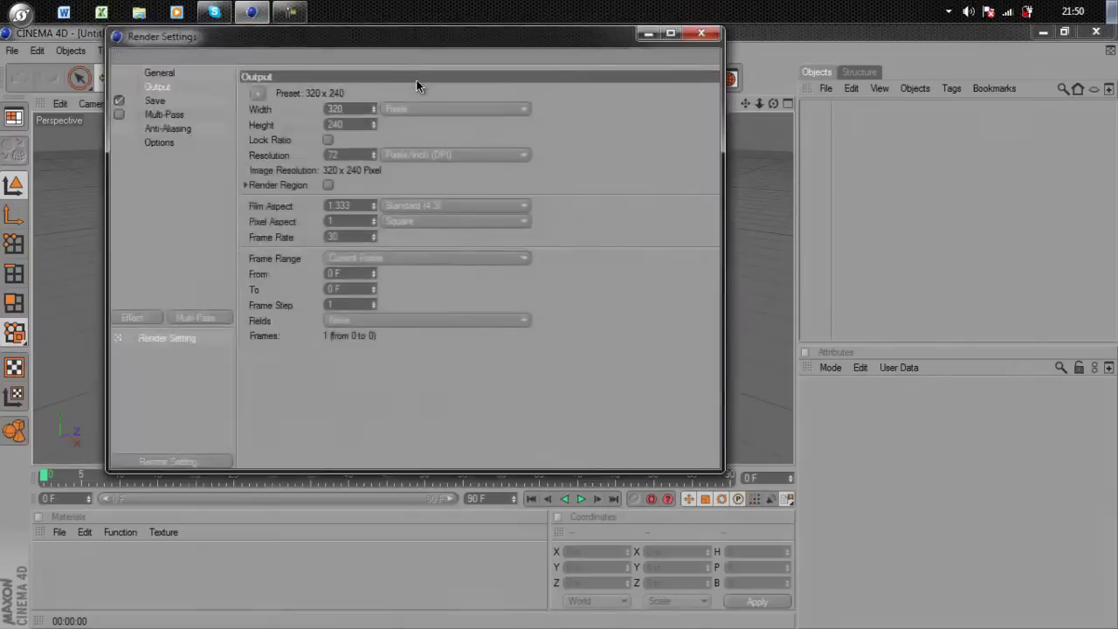
left_click_drag(356, 109, 310, 110)
type("1280")
key("Tab")
type("720")
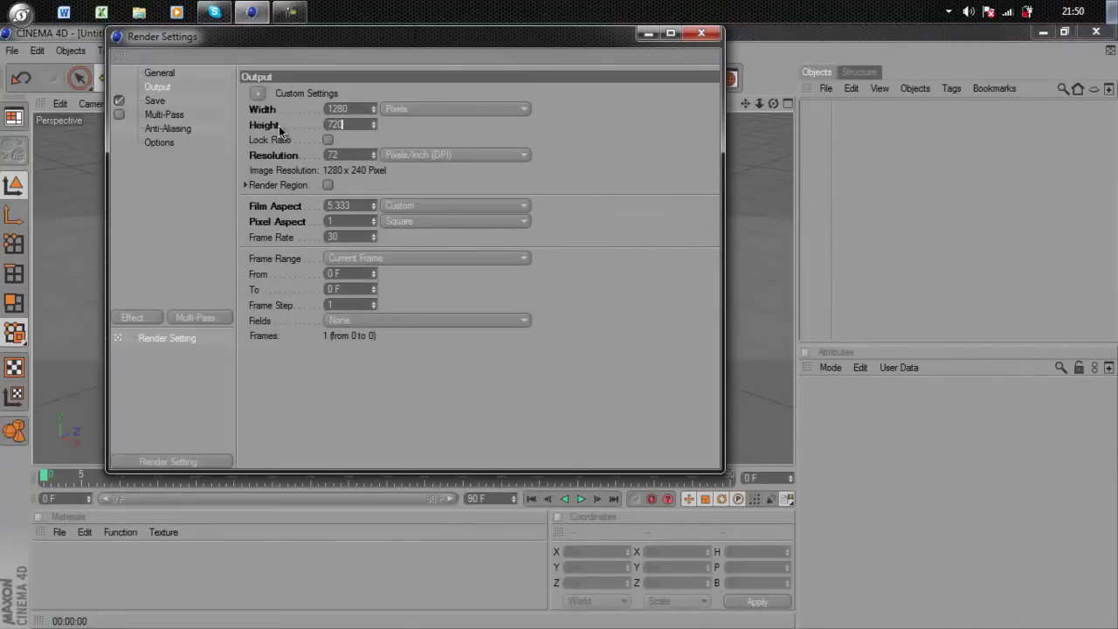
left_click(700, 34)
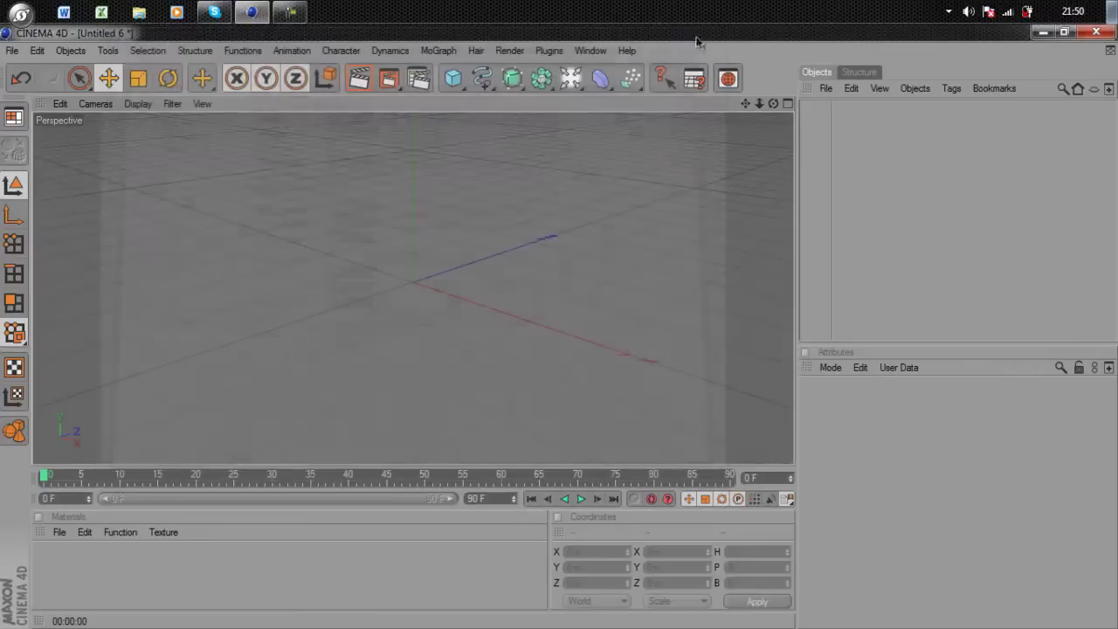
- Add a MoGraph text object with a depth of 100 and the text "daneale"
left_click(440, 50)
left_click(472, 203)
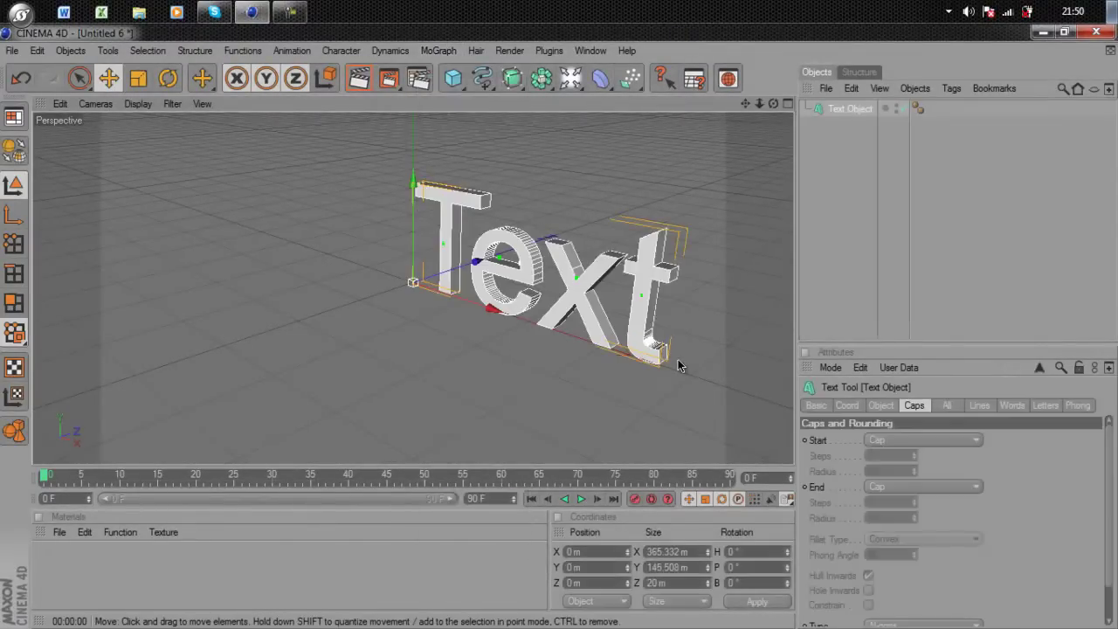
left_click(882, 406)
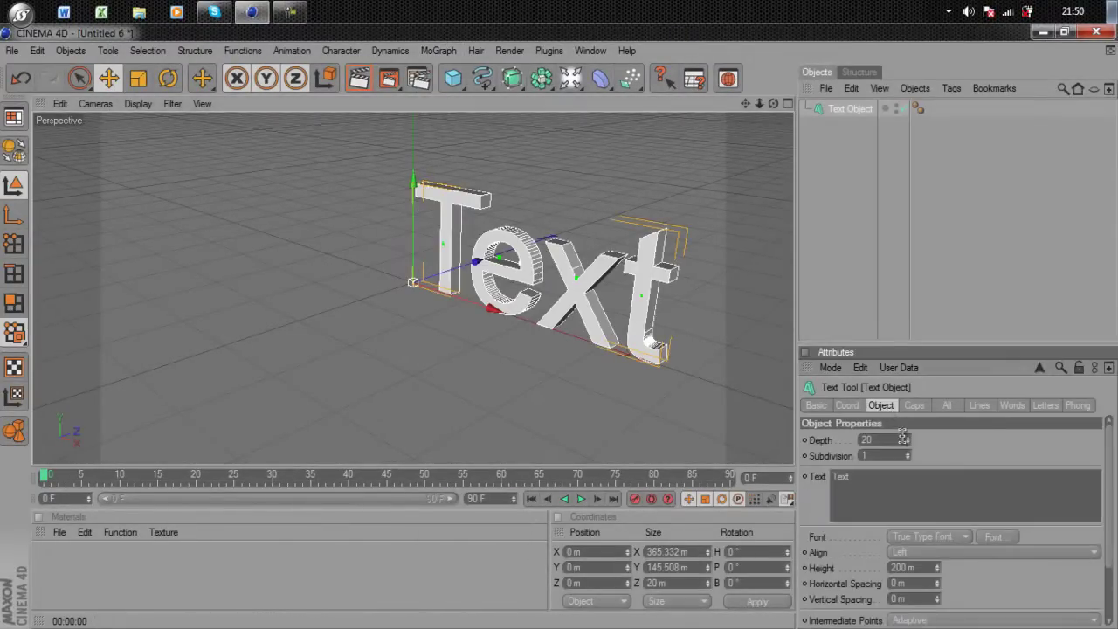
double_click(893, 441)
double_click(867, 474)
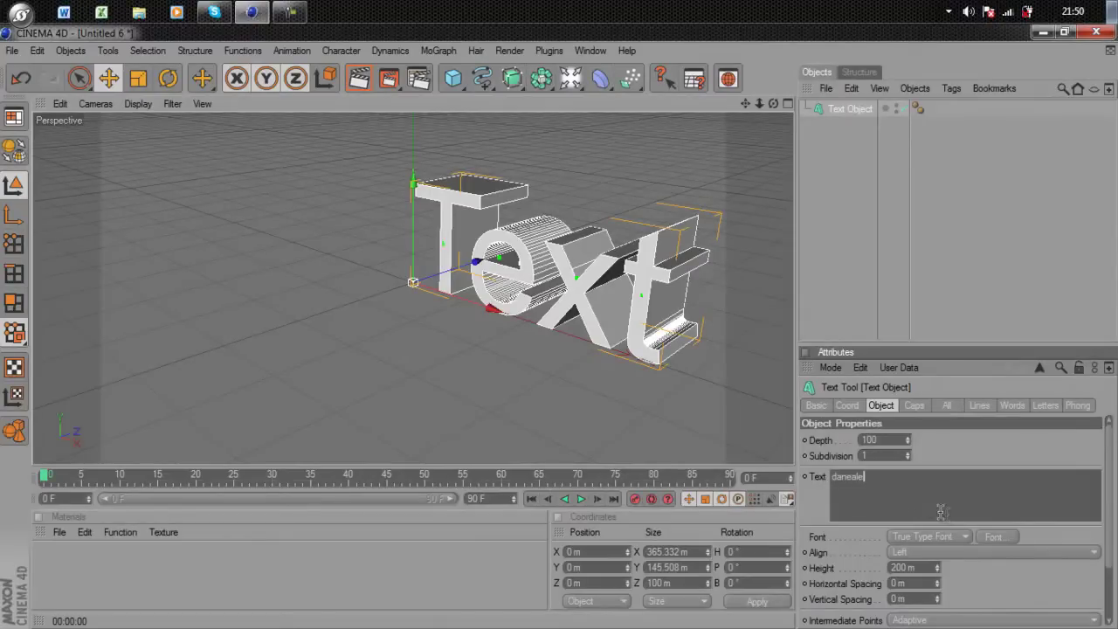
- Set the text object's font to Ethnocentric Regular
left_click(984, 535)
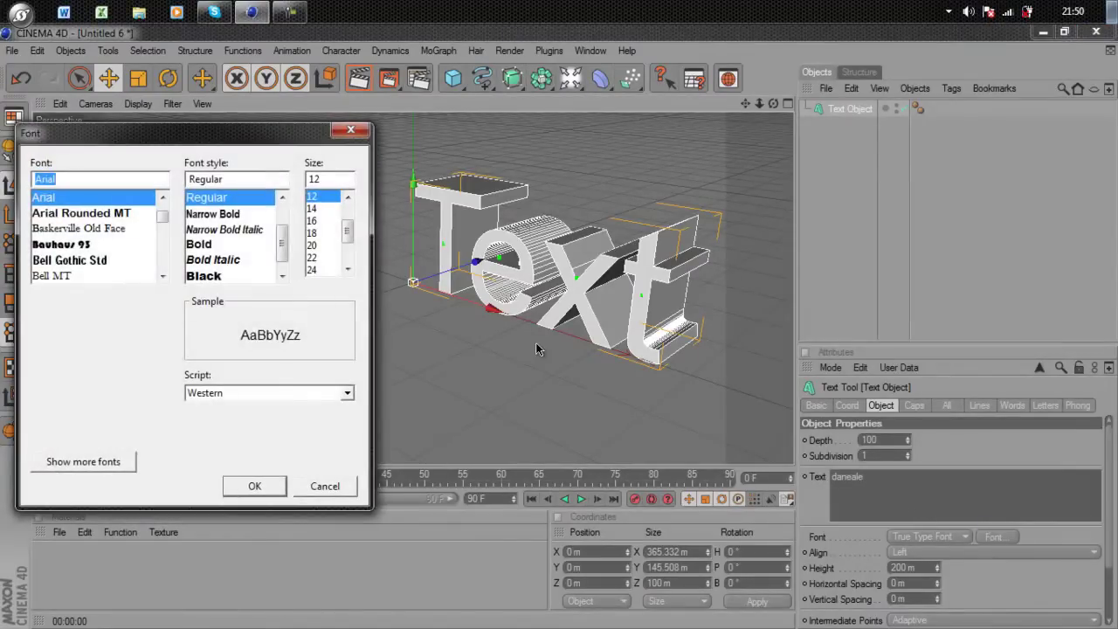
mouse_move(166, 225)
left_mouse_down()
mouse_move(167, 249)
mouse_move(166, 234)
left_mouse_up()
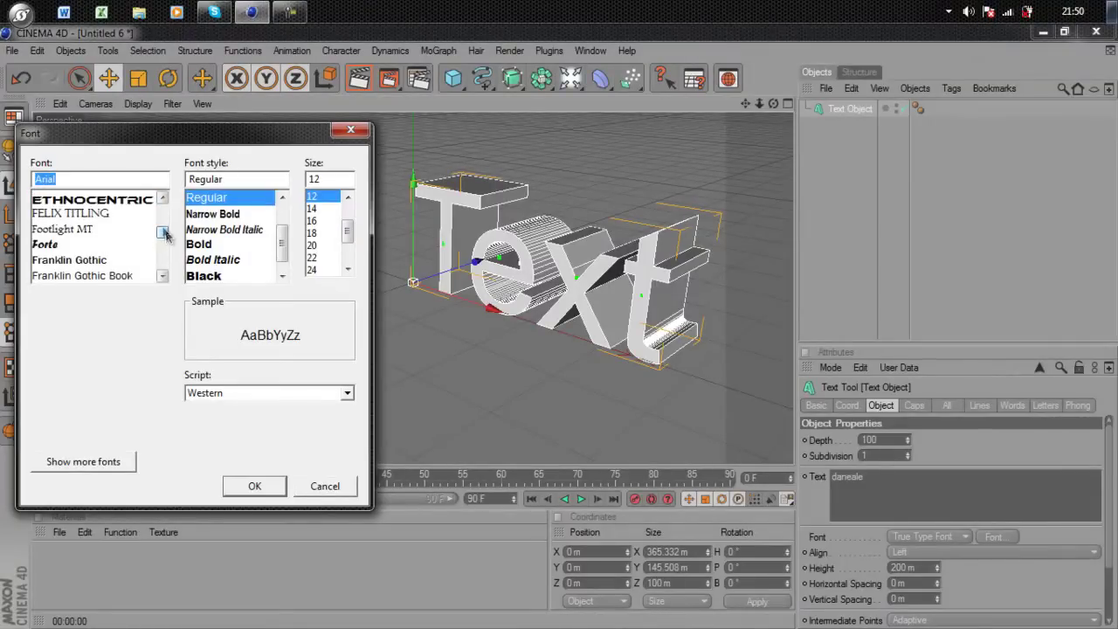
left_click(145, 202)
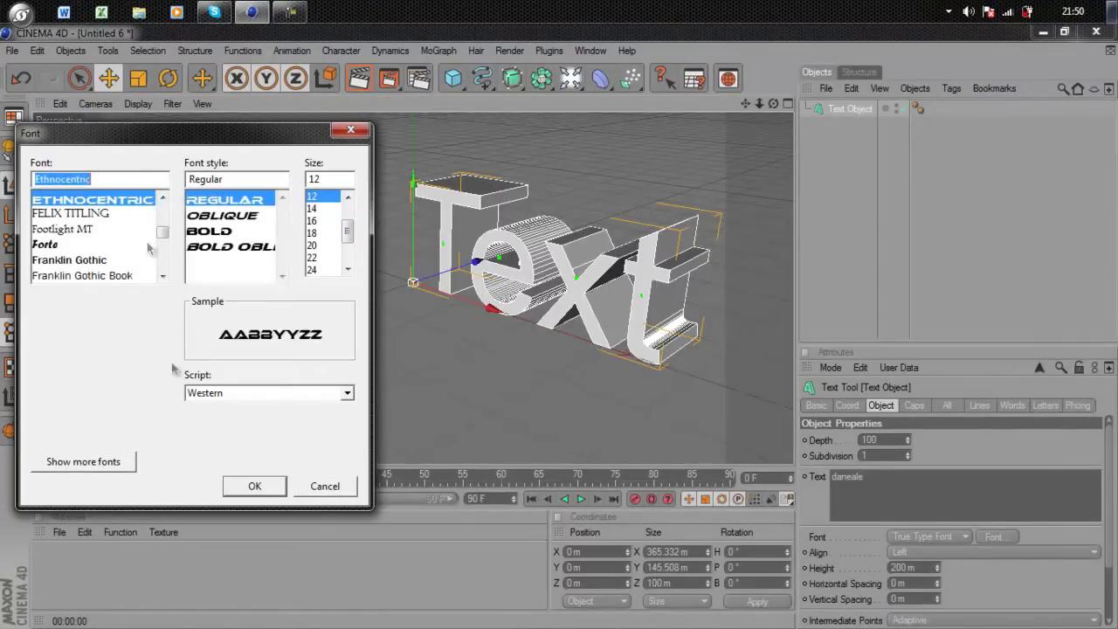
left_click(254, 487)
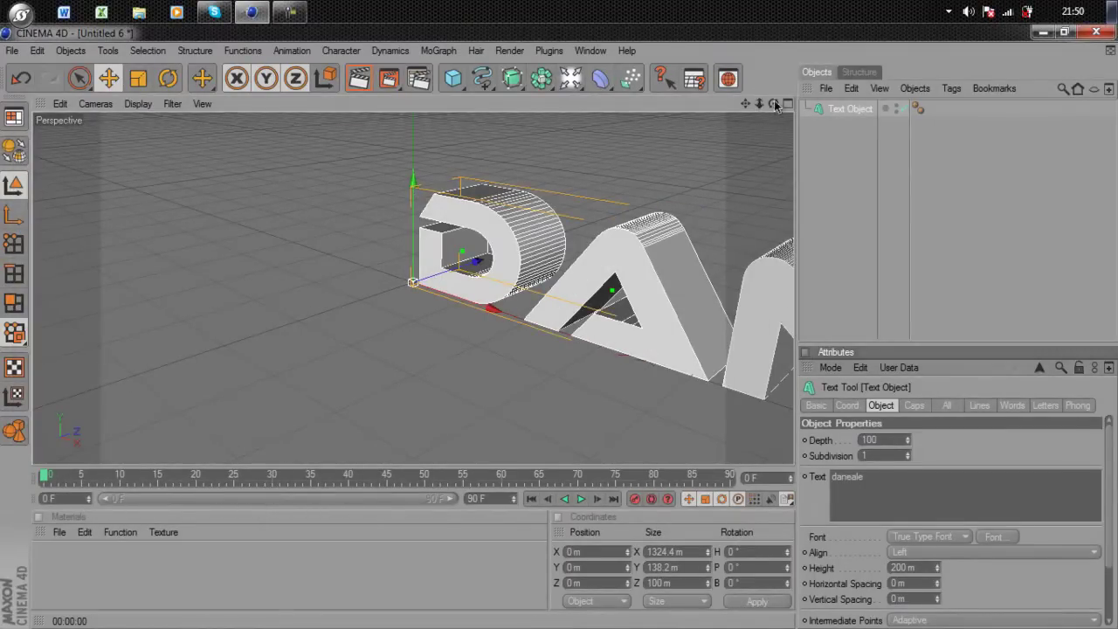
- Render a close-up viewport preview of the middle letters of the text
left_click_drag(775, 106, 536, 332)
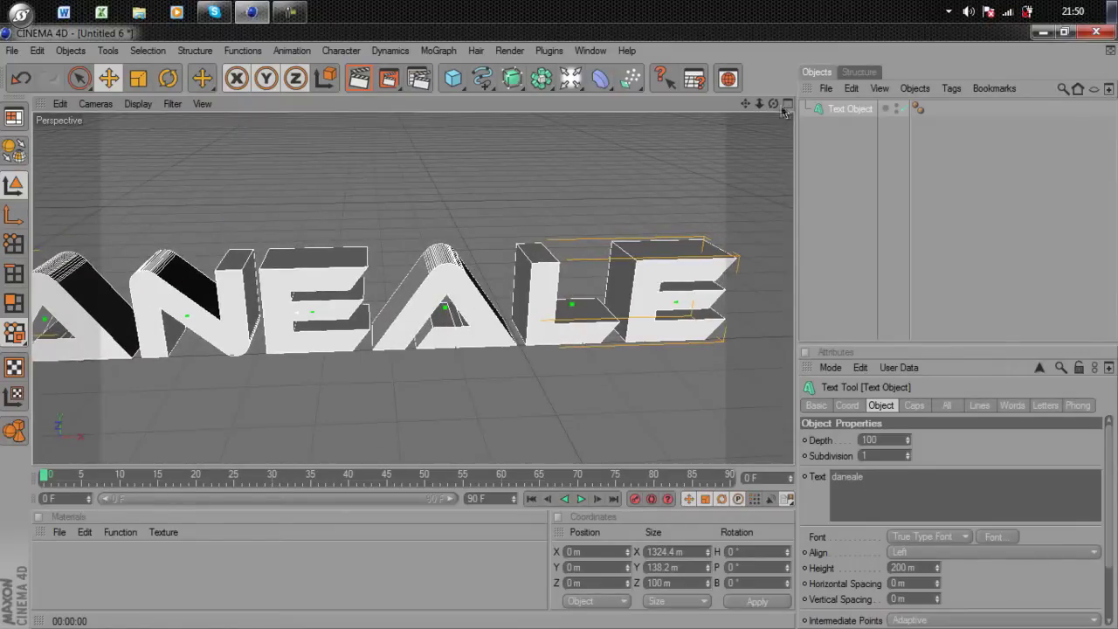
left_click_drag(761, 104, 574, 332)
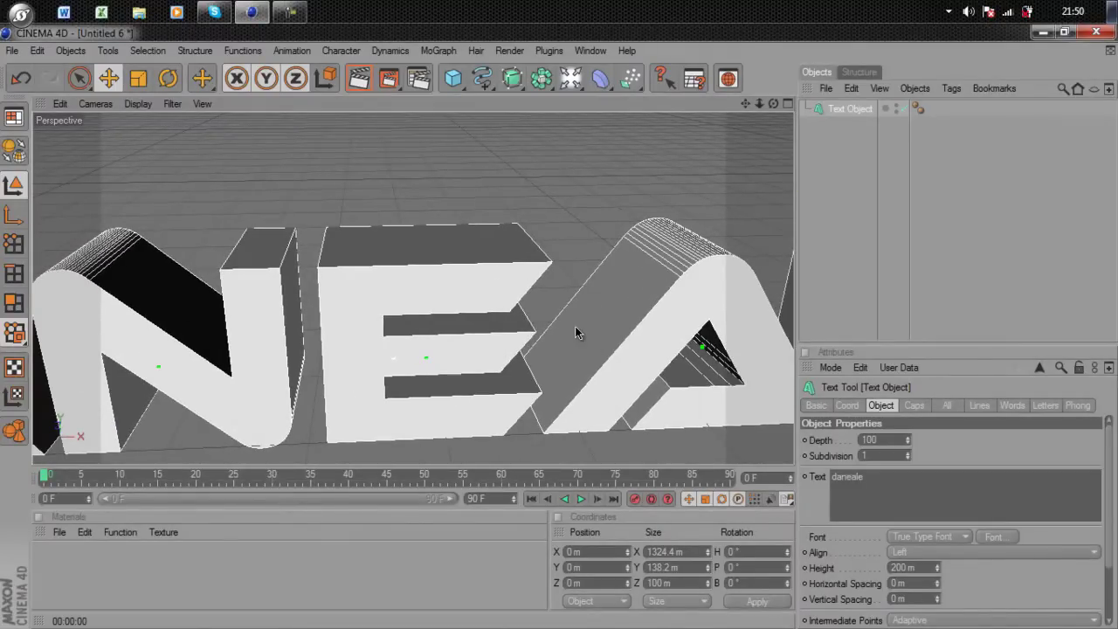
left_click(351, 87)
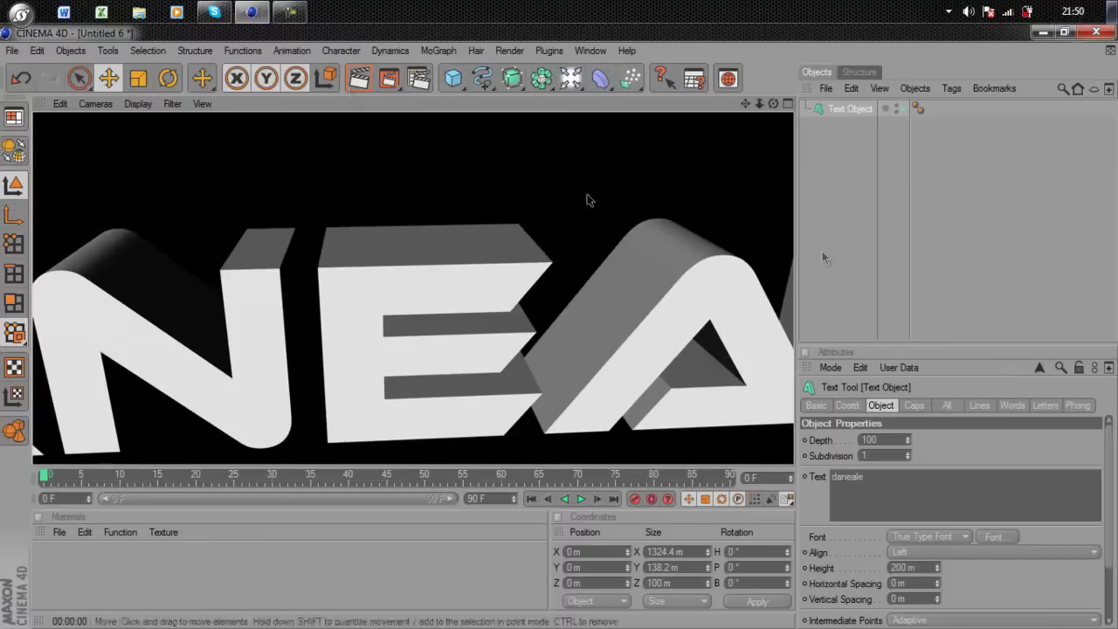
- Set the text's start and end caps to Fillet Cap and render a preview in the viewport
left_click(913, 407)
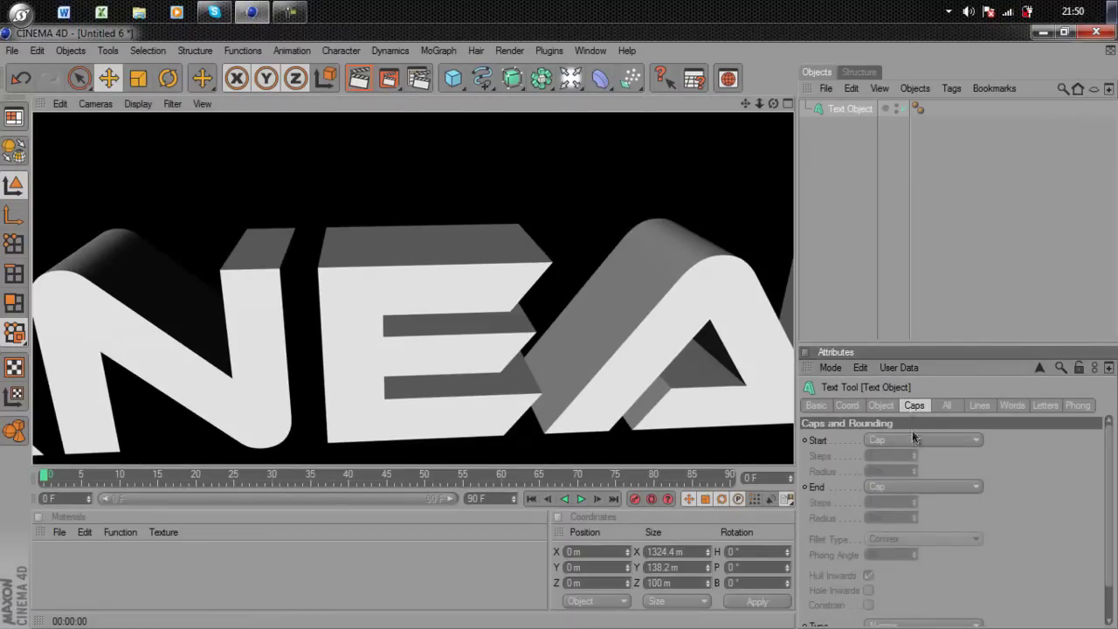
left_click(911, 437)
left_click(902, 504)
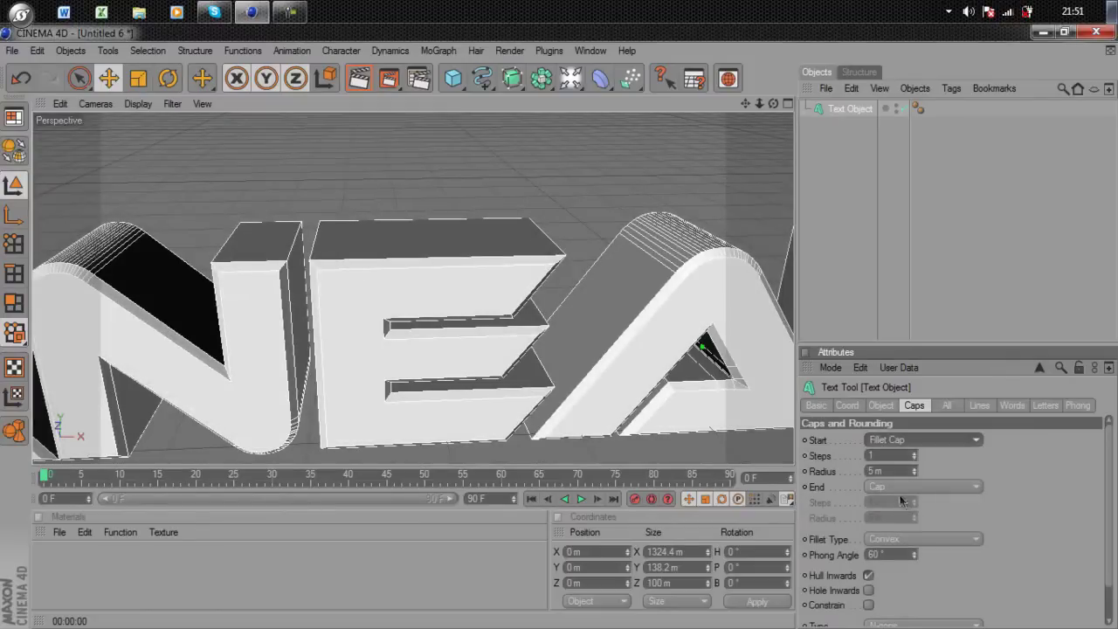
left_click(894, 485)
left_click(890, 550)
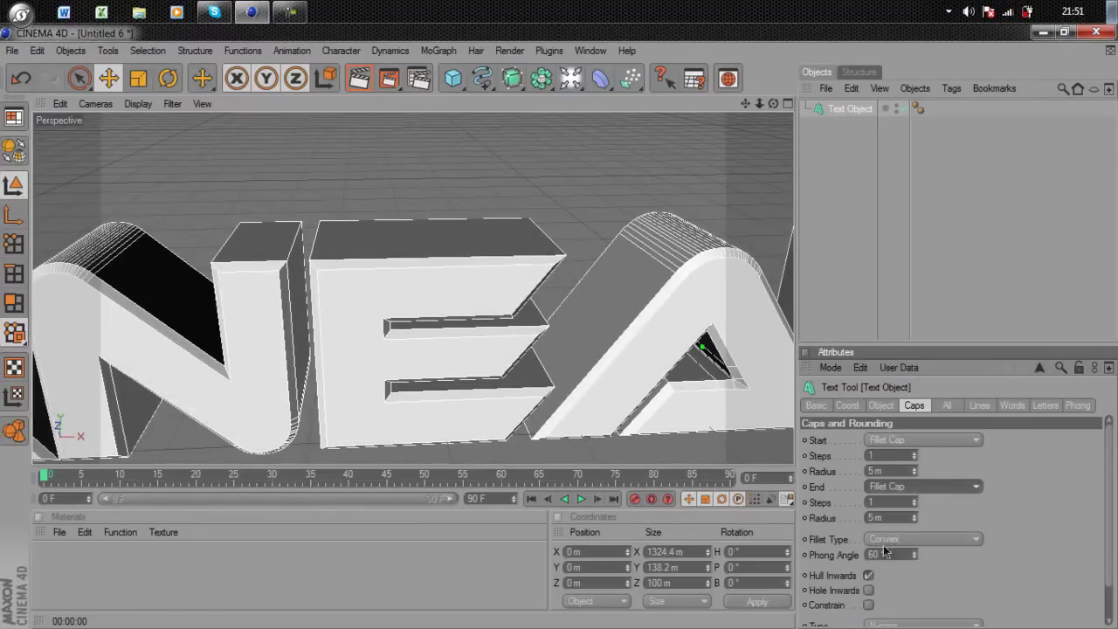
left_click(361, 77)
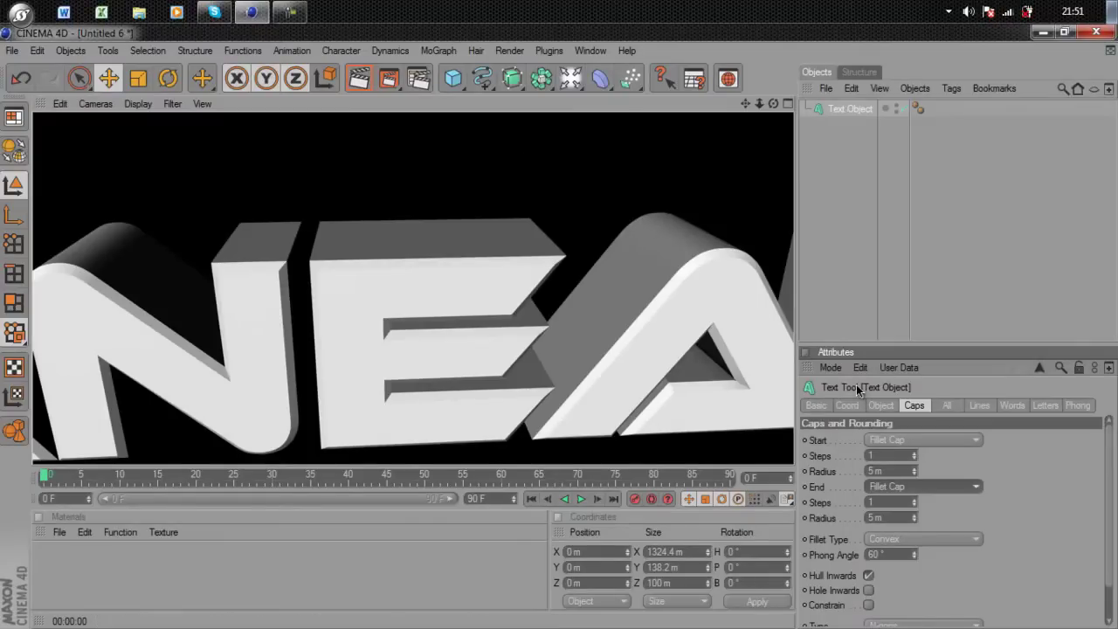
- Change the text's fillet type to 1 Step and render a preview in the viewport
left_click(892, 540)
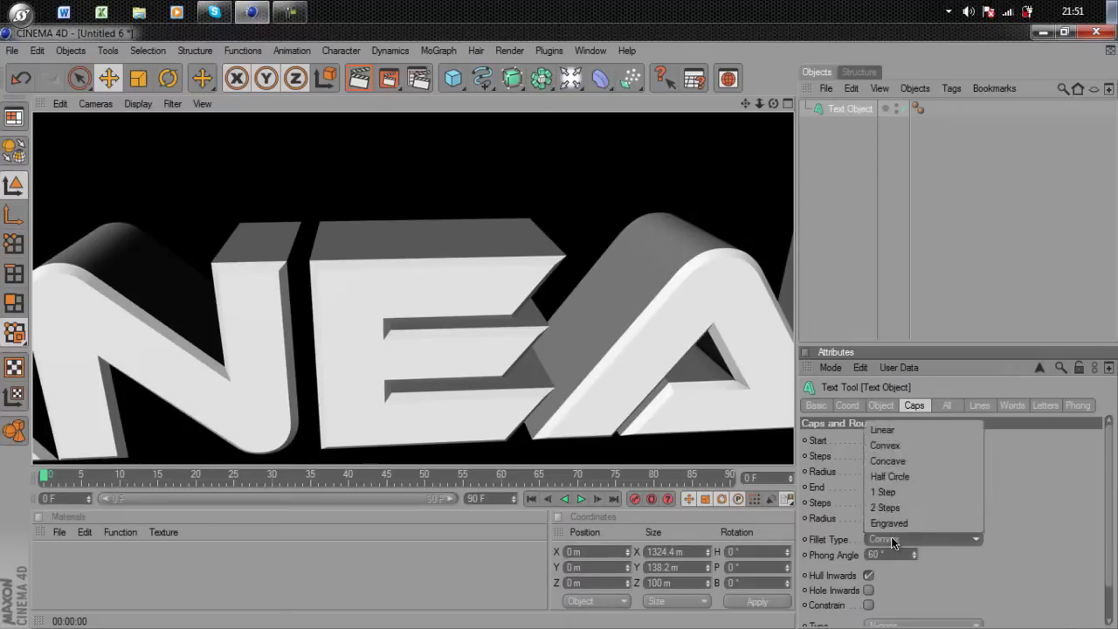
left_click(904, 492)
left_click(863, 283)
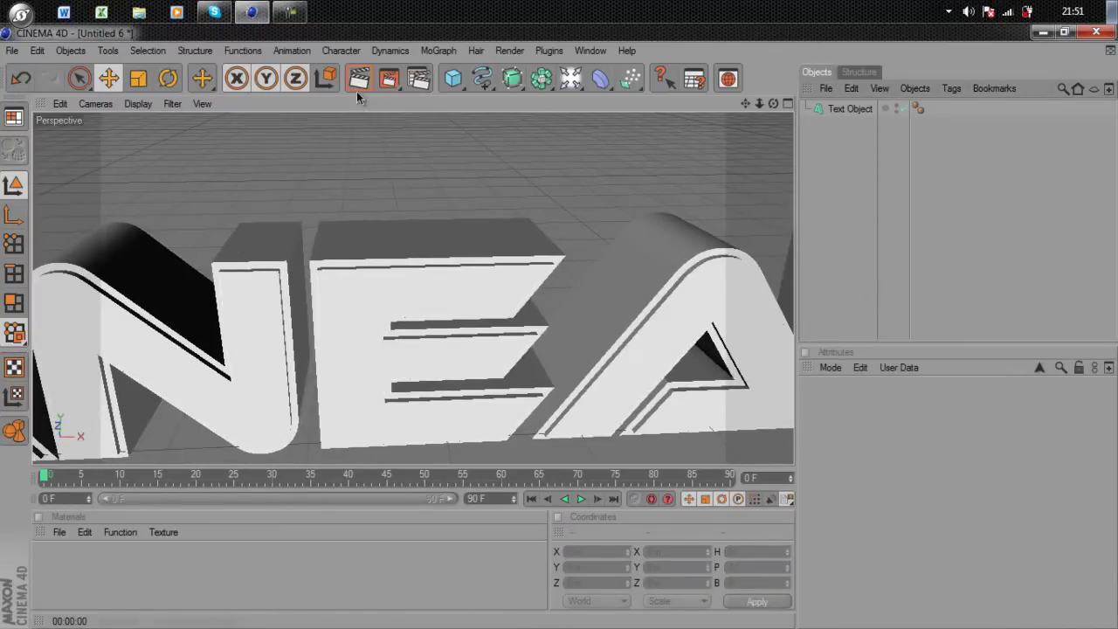
left_click(355, 82)
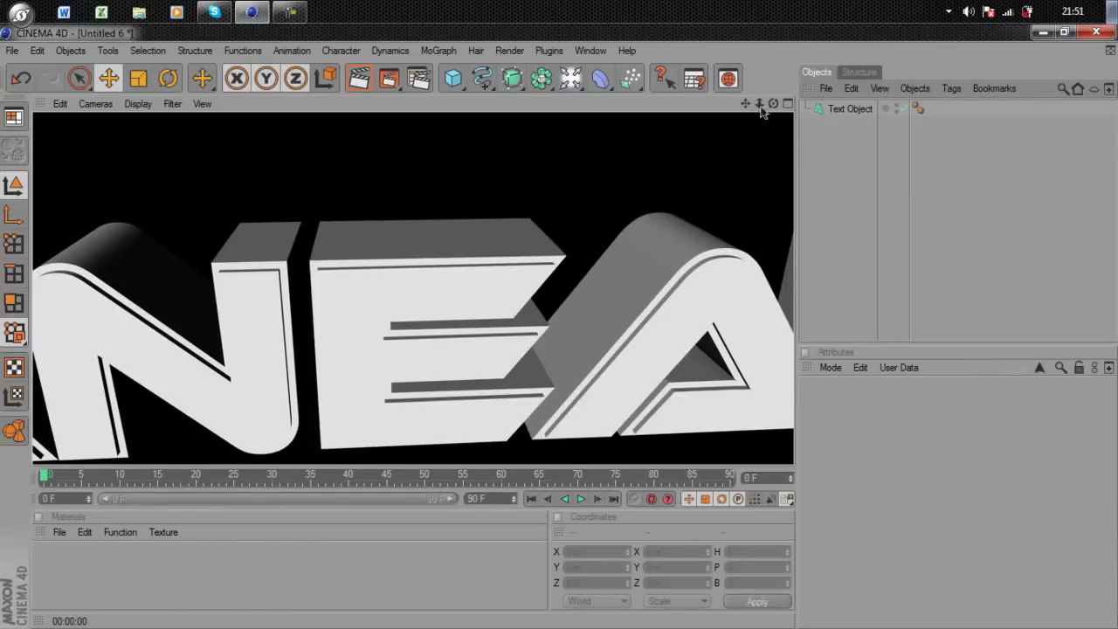
- Examine the stepped edges of the letters up close and the whole word from the front
scroll(559, 327, "up", 8)
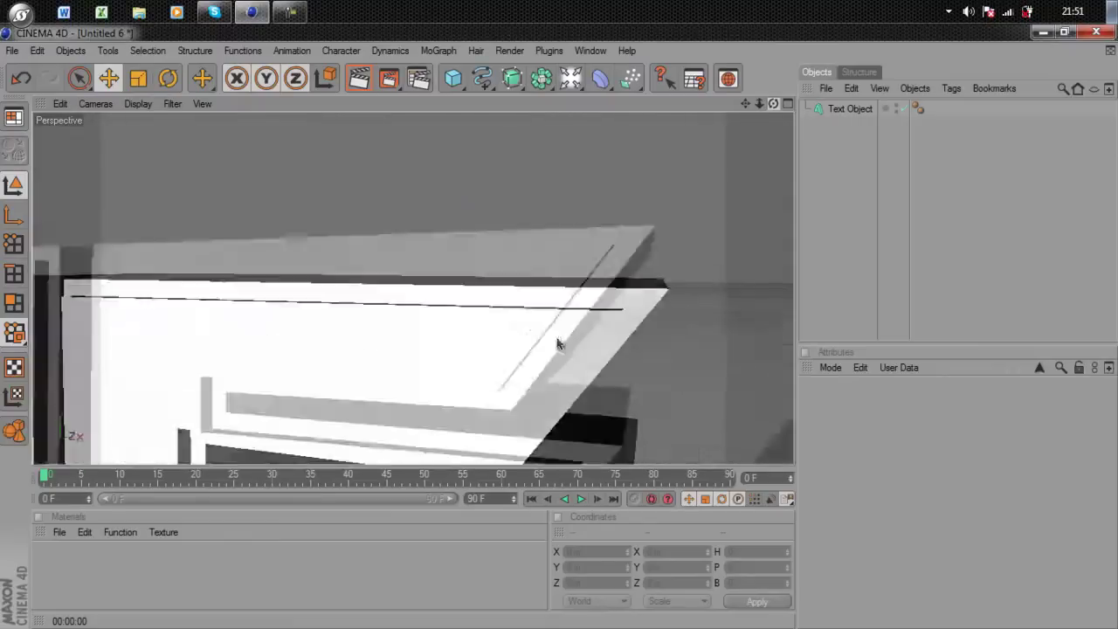
scroll(559, 337, "up", 6)
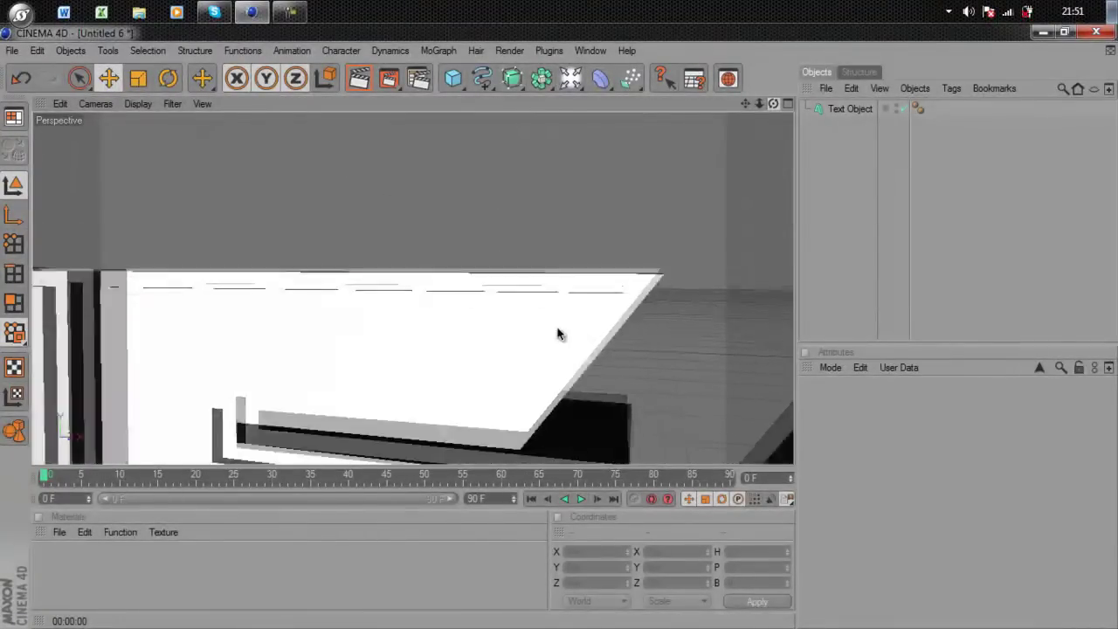
scroll(559, 330, "down", 6)
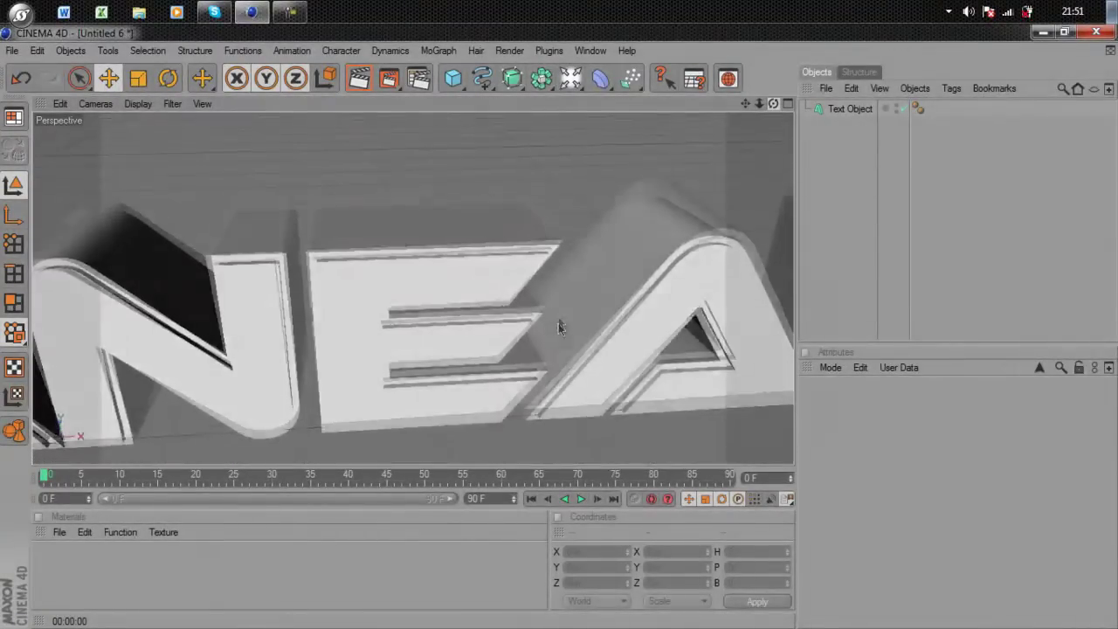
scroll(559, 329, "up", 5)
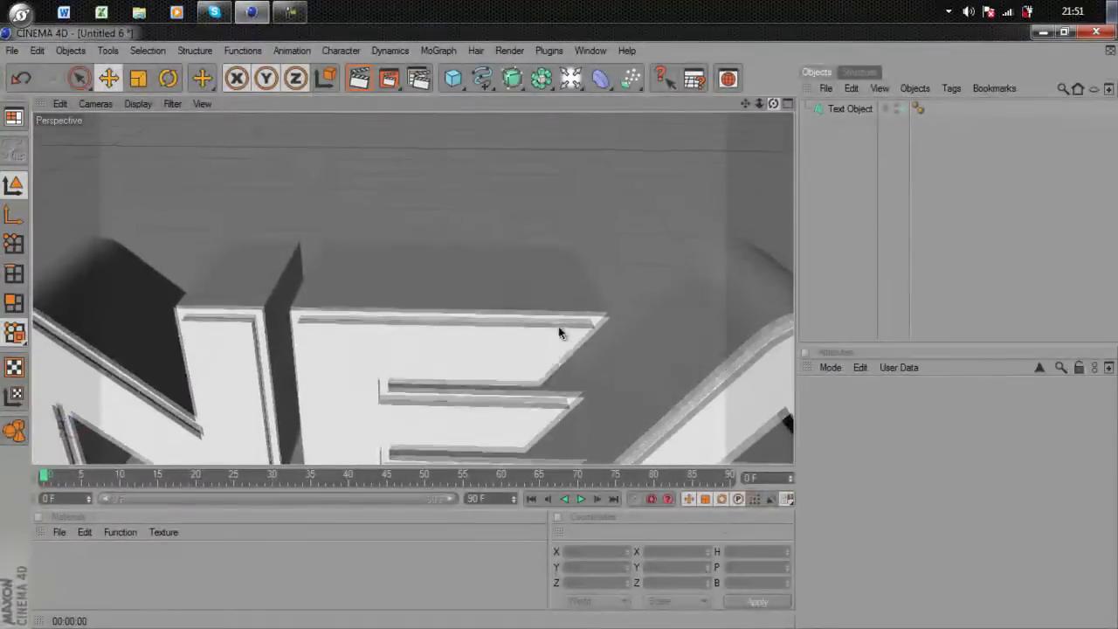
scroll(560, 333, "down", 7)
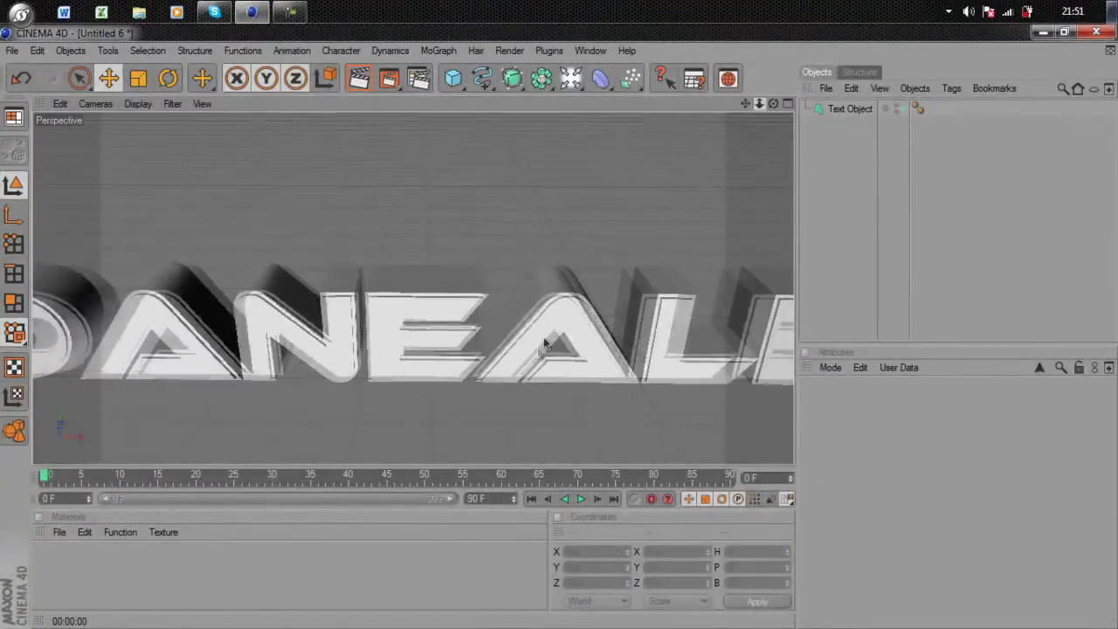
scroll(544, 343, "down", 3)
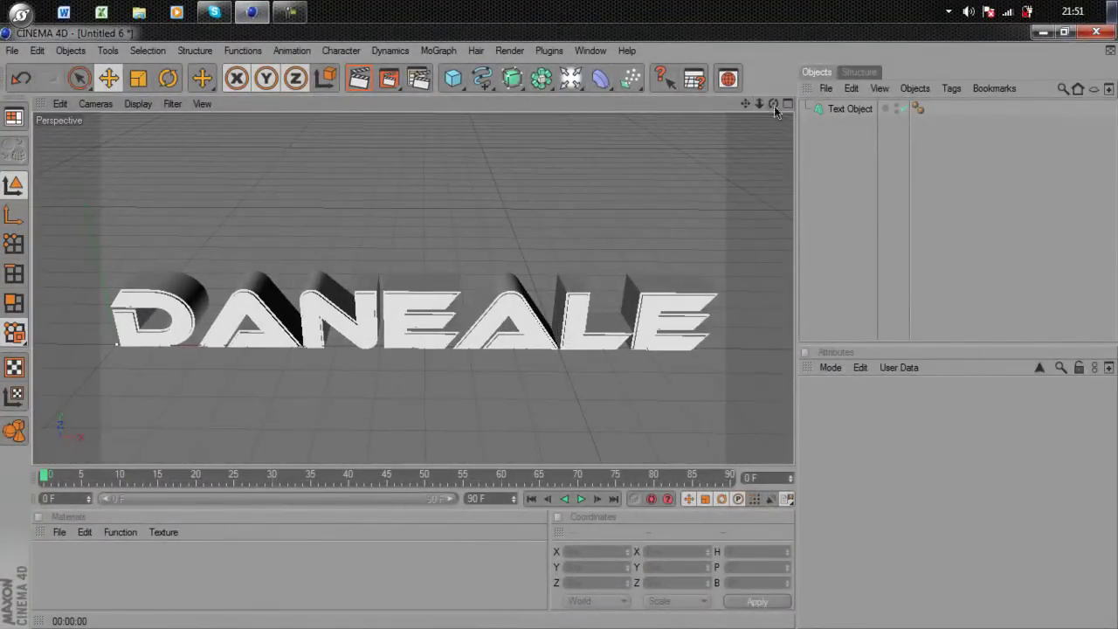
left_click_drag(774, 104, 562, 341)
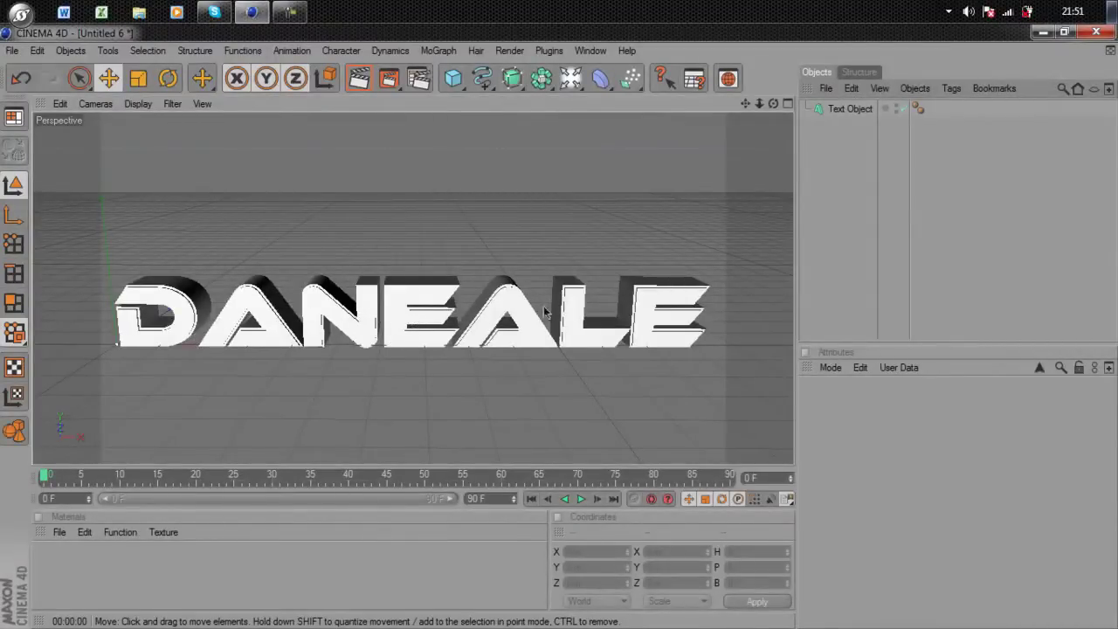
- Make the text object editable and expand its hierarchy down to the individual letters
left_click(864, 109)
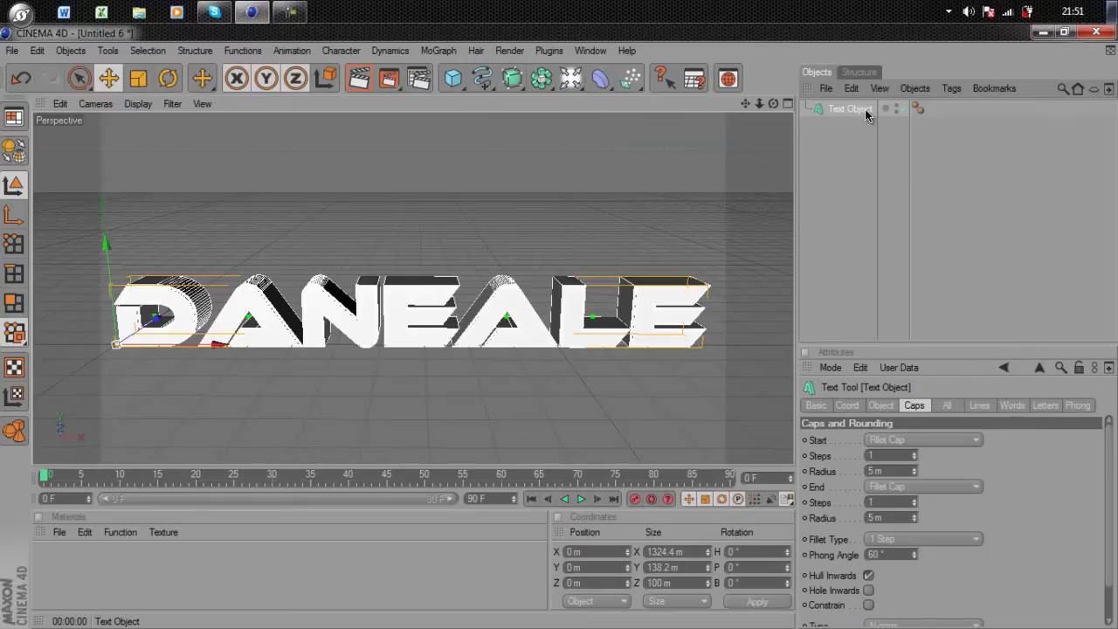
key("c")
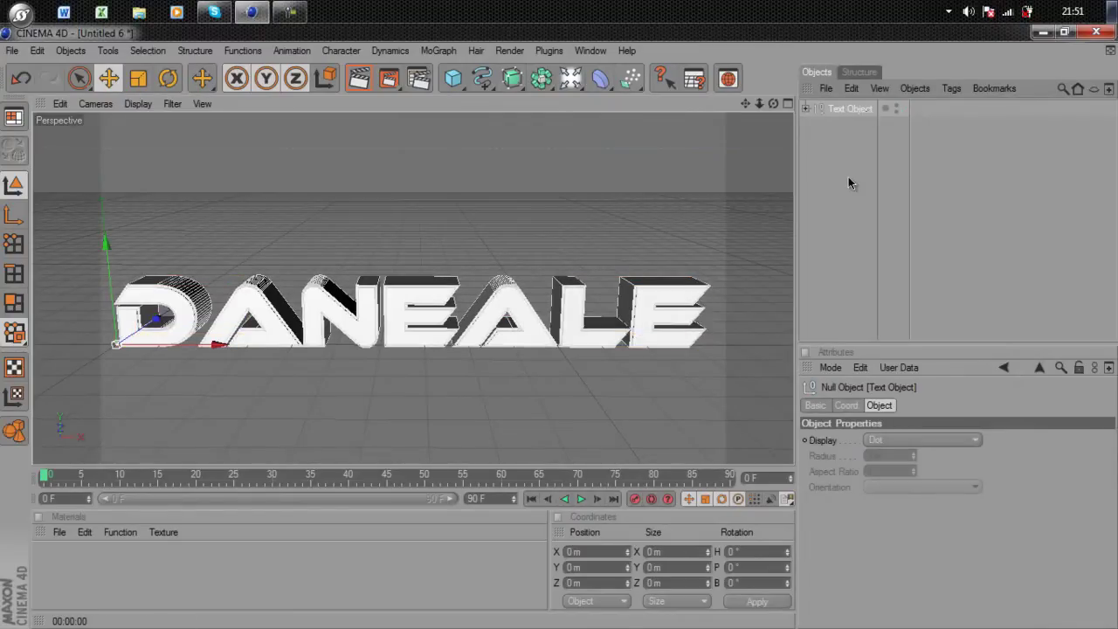
left_click(806, 109)
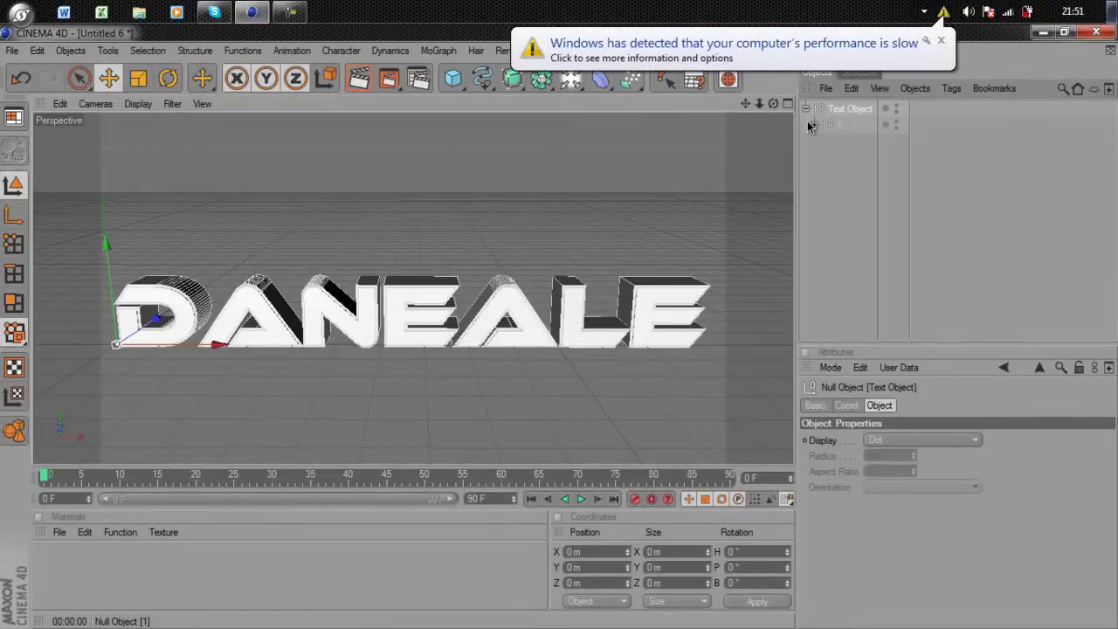
left_click(942, 41)
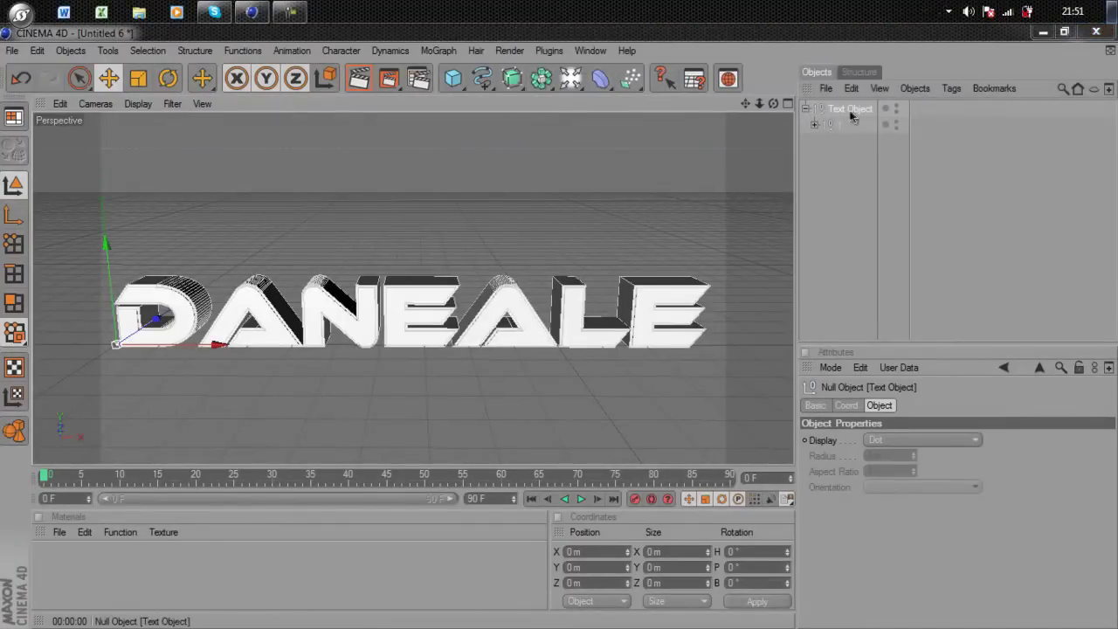
left_click(814, 124)
left_click(823, 142)
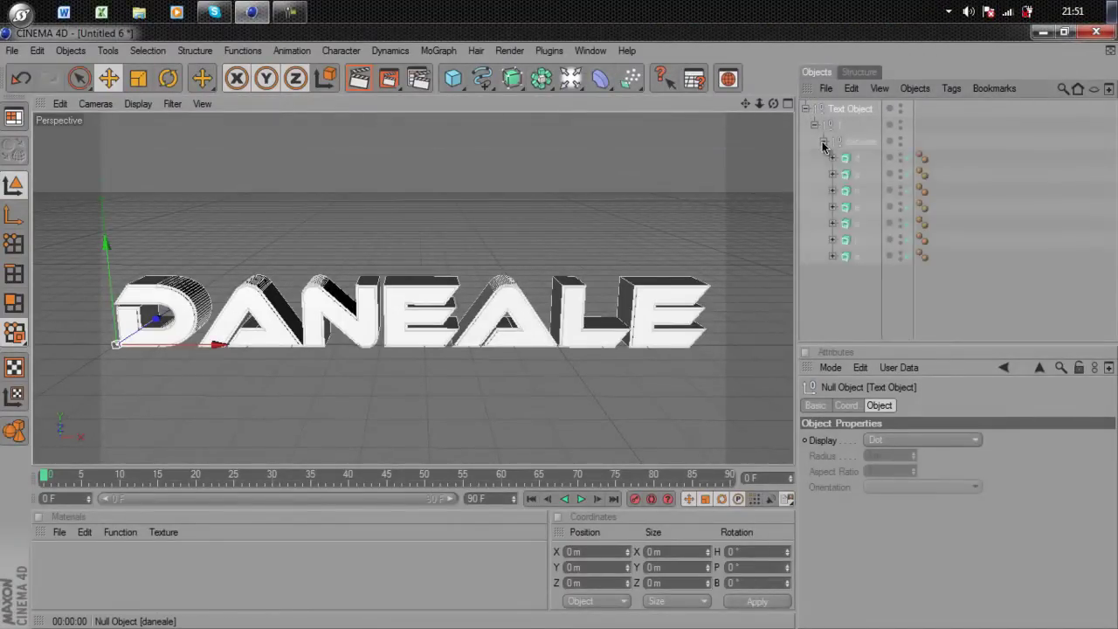
- Move the seven extruded letters out of the text hierarchy to the top level and delete the emptied Text Object
left_click(860, 269)
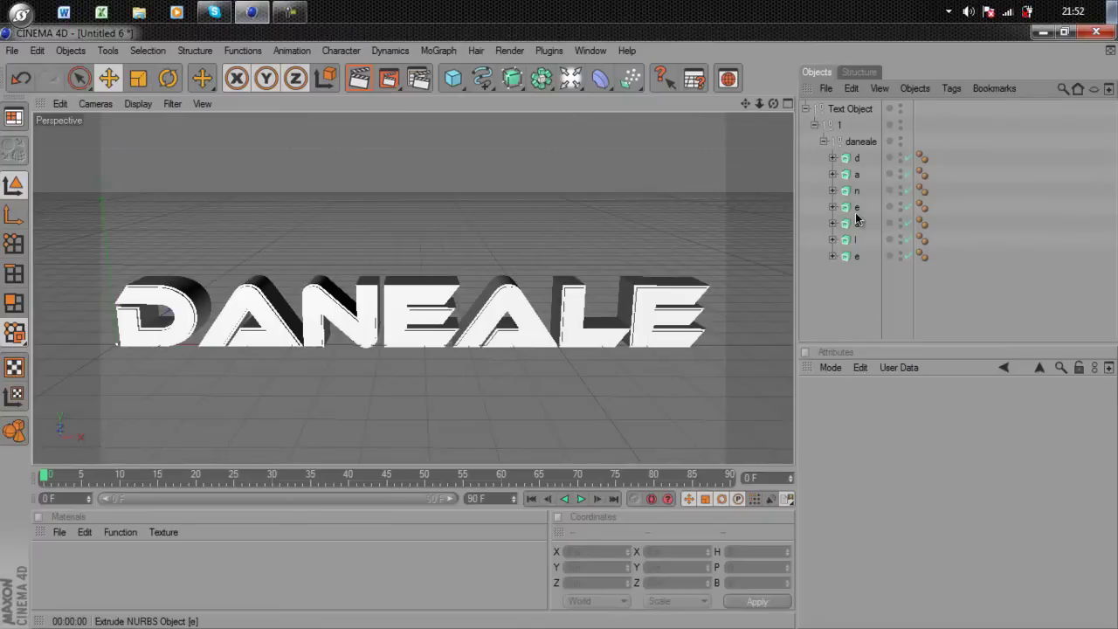
left_click(858, 162)
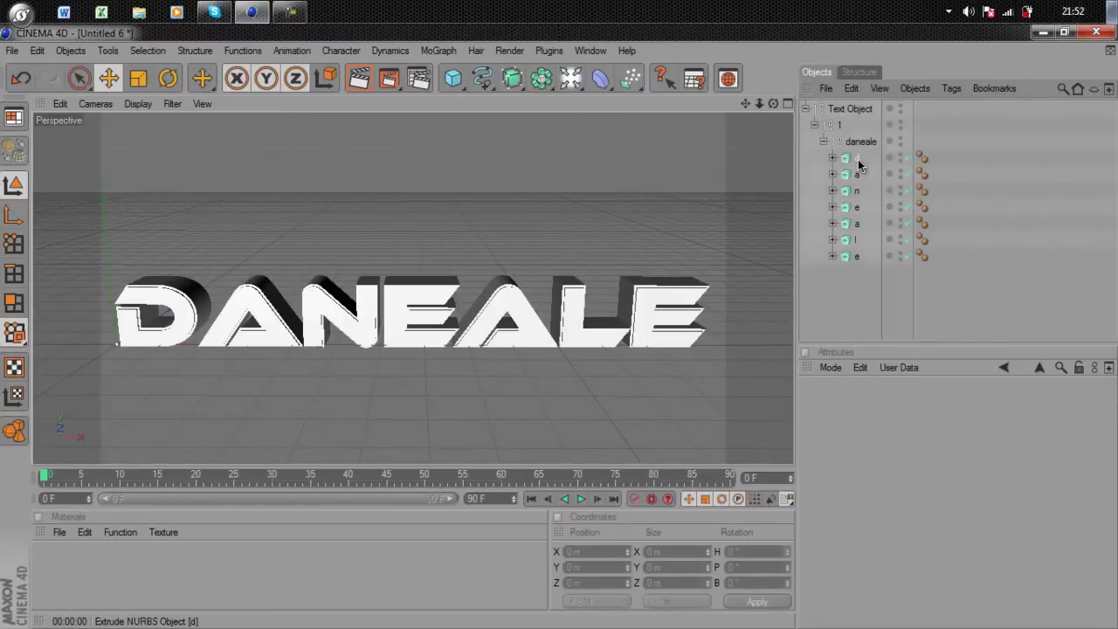
left_click(858, 257, "shift")
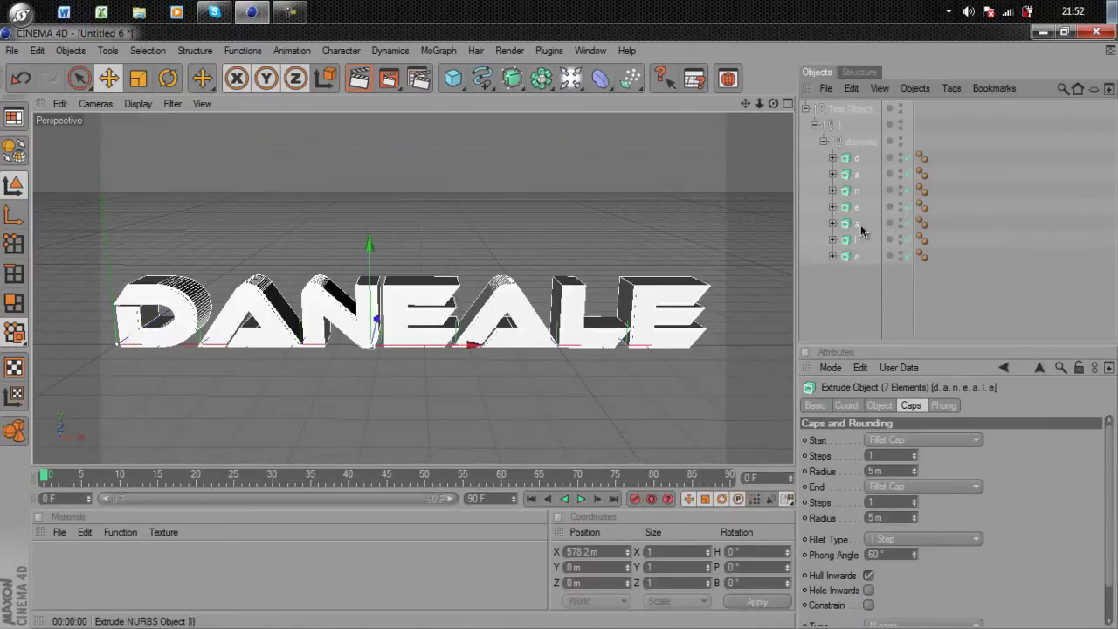
left_click_drag(861, 199, 856, 291)
left_click_drag(844, 291, 844, 293)
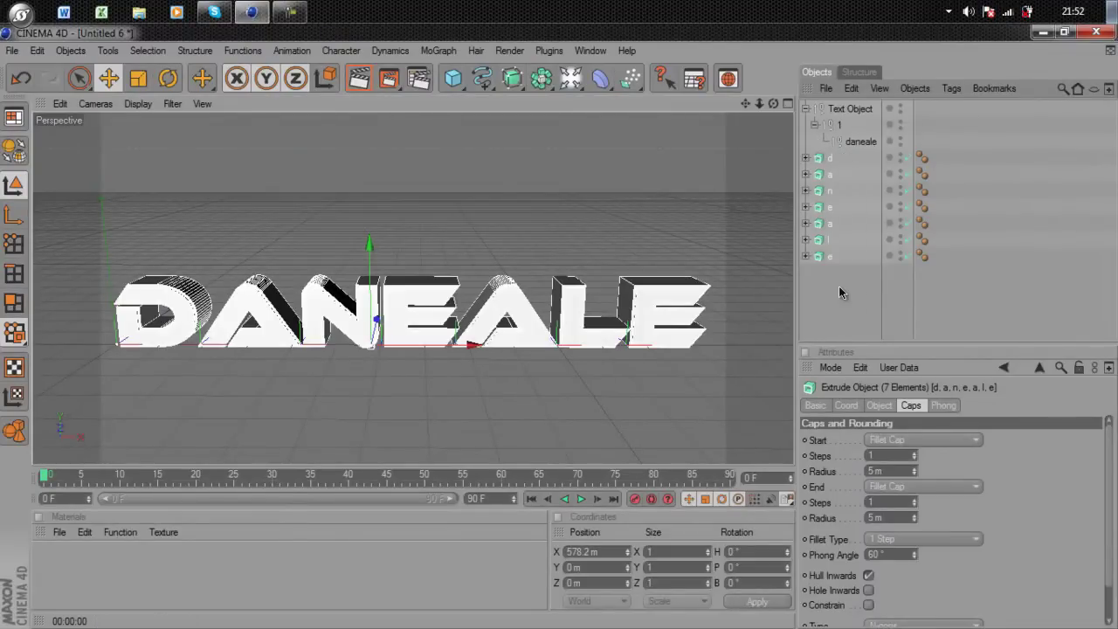
left_click(841, 110)
key("Delete")
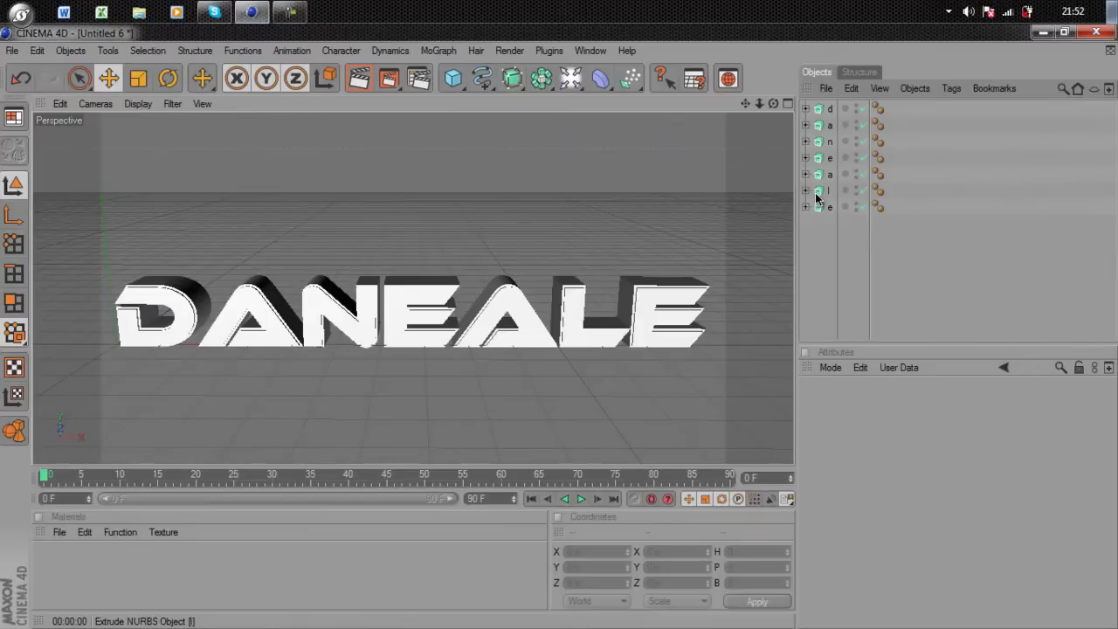
- Add a MoGraph Fracture Object and make all seven letters its children
left_click(434, 50)
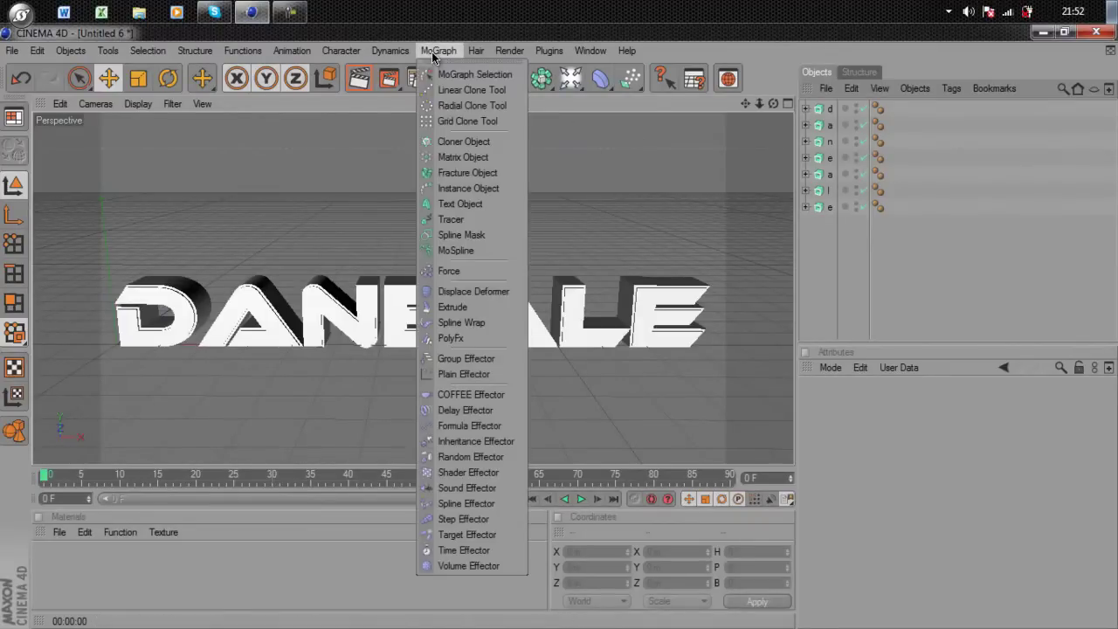
left_click(452, 173)
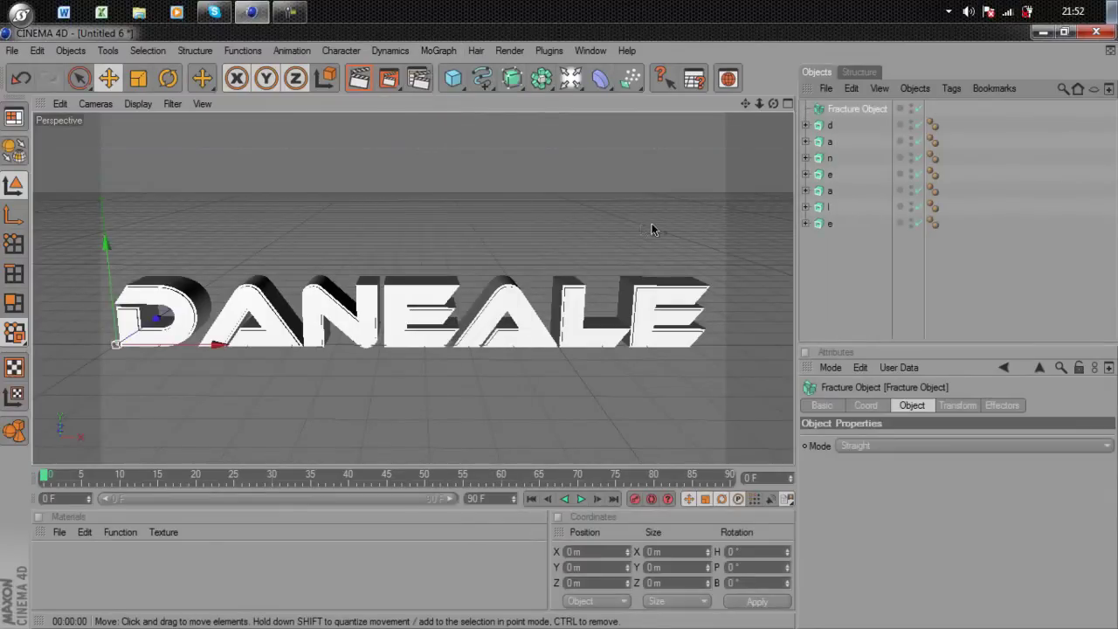
left_click(832, 223)
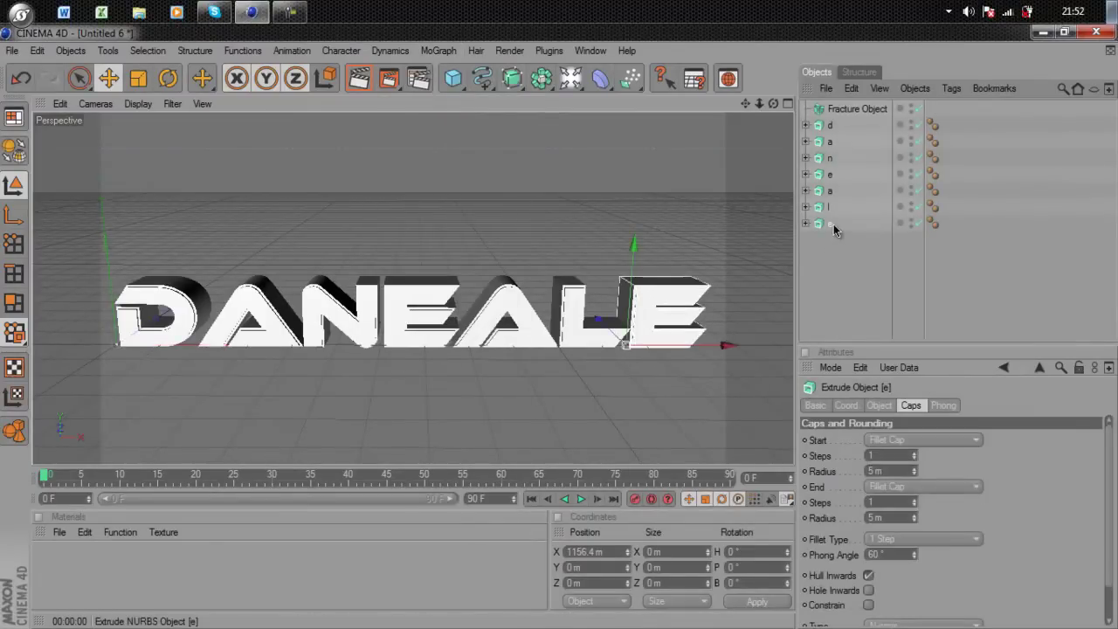
left_click(833, 124, "shift")
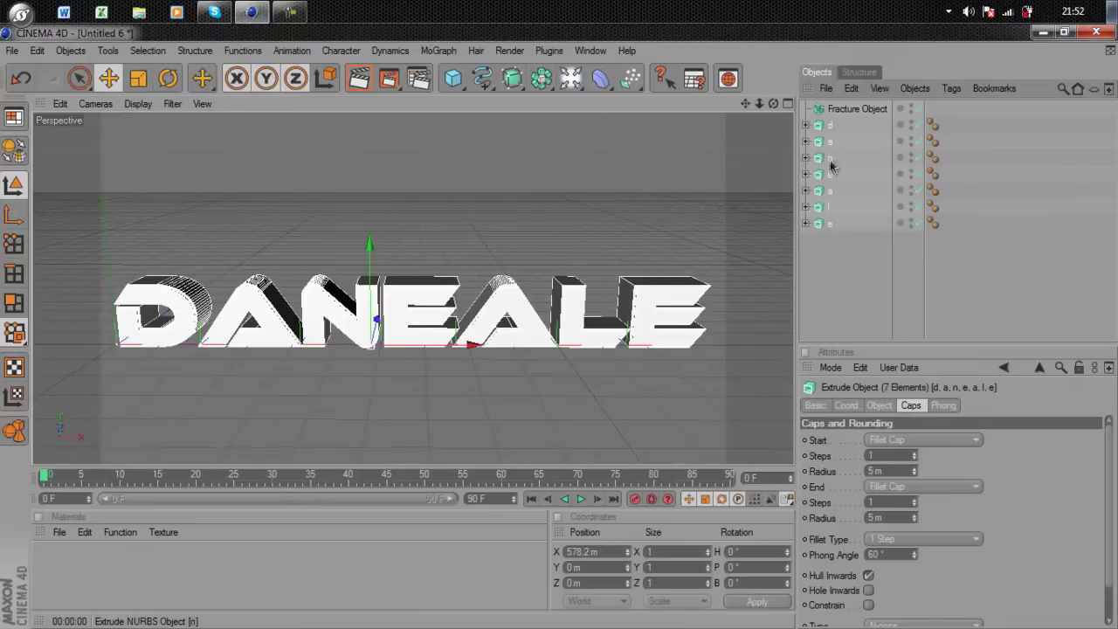
left_click_drag(831, 165, 844, 131)
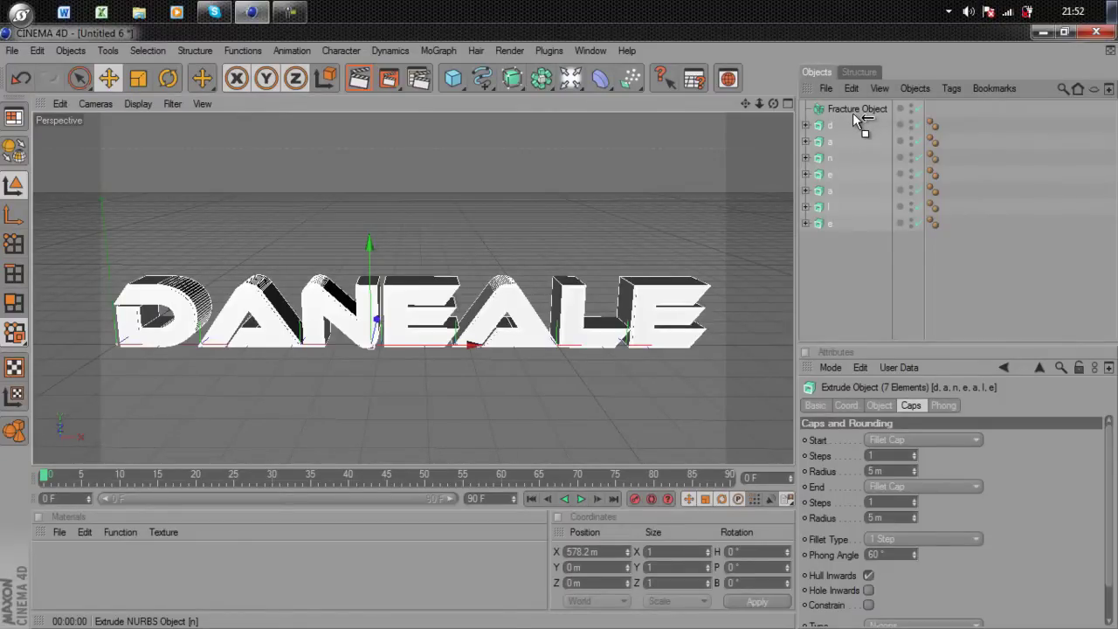
left_click_drag(853, 107, 854, 109)
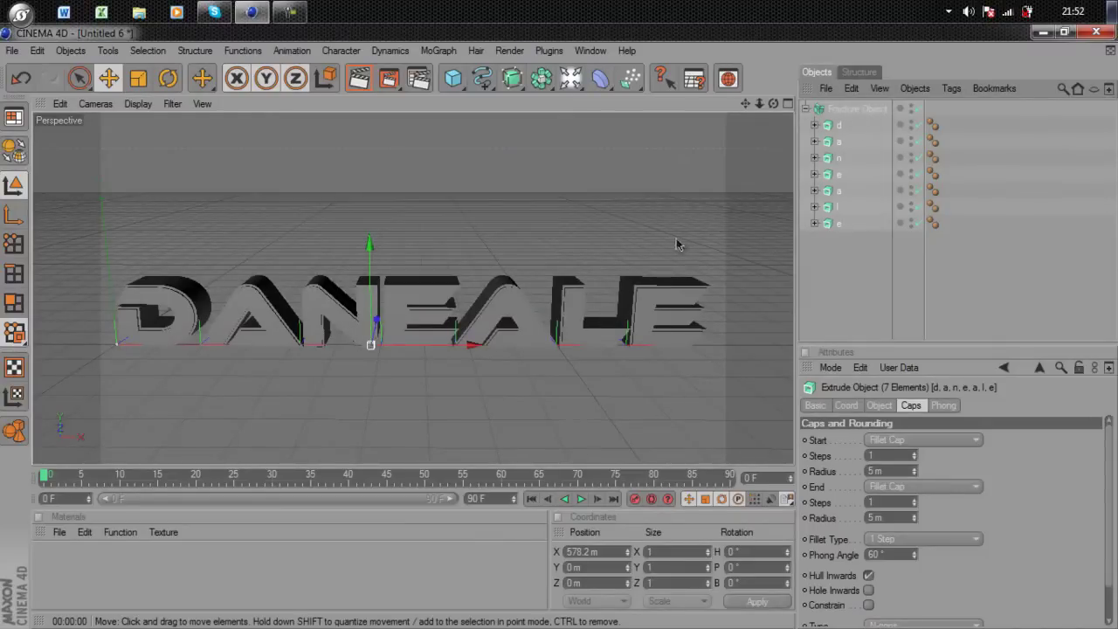
- Select the Fracture Object together with its letters and add a Random Effector
left_click(850, 271)
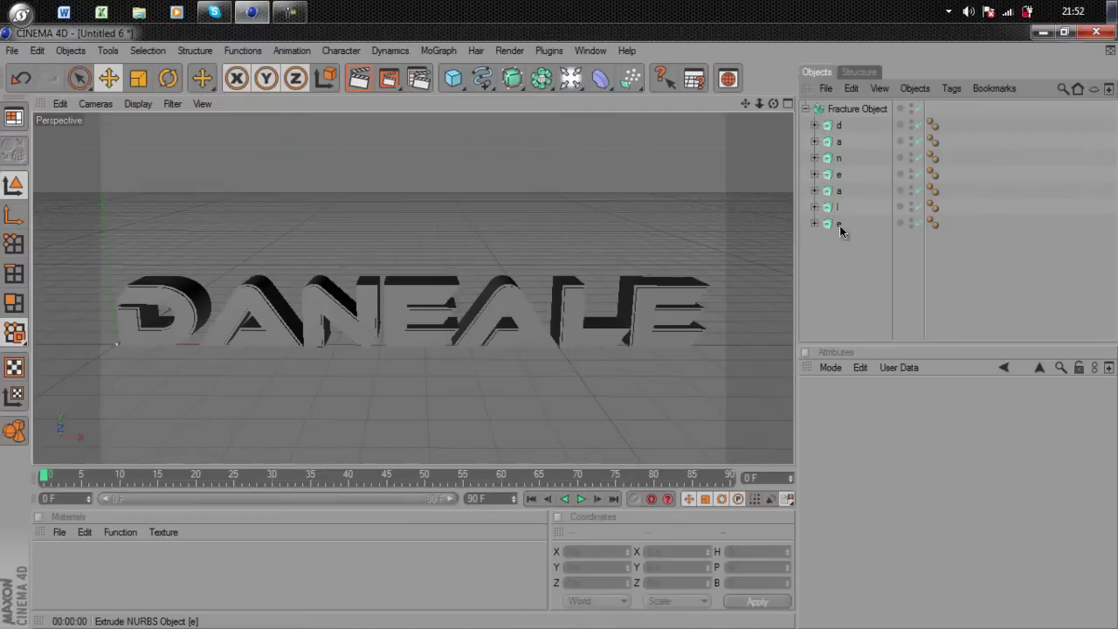
left_click(840, 226)
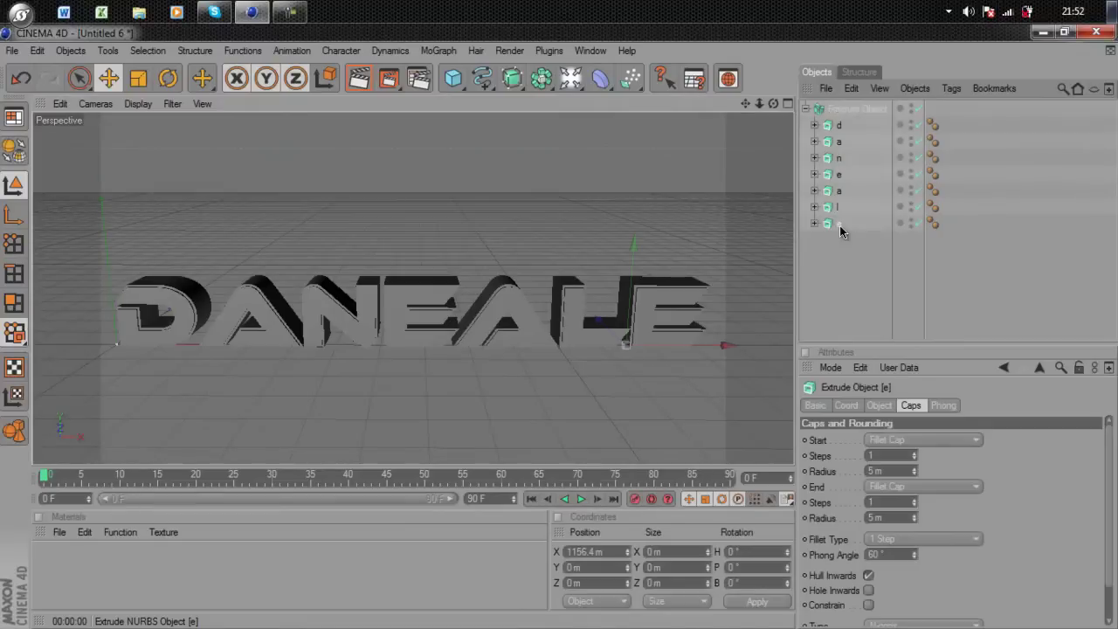
left_click(849, 110)
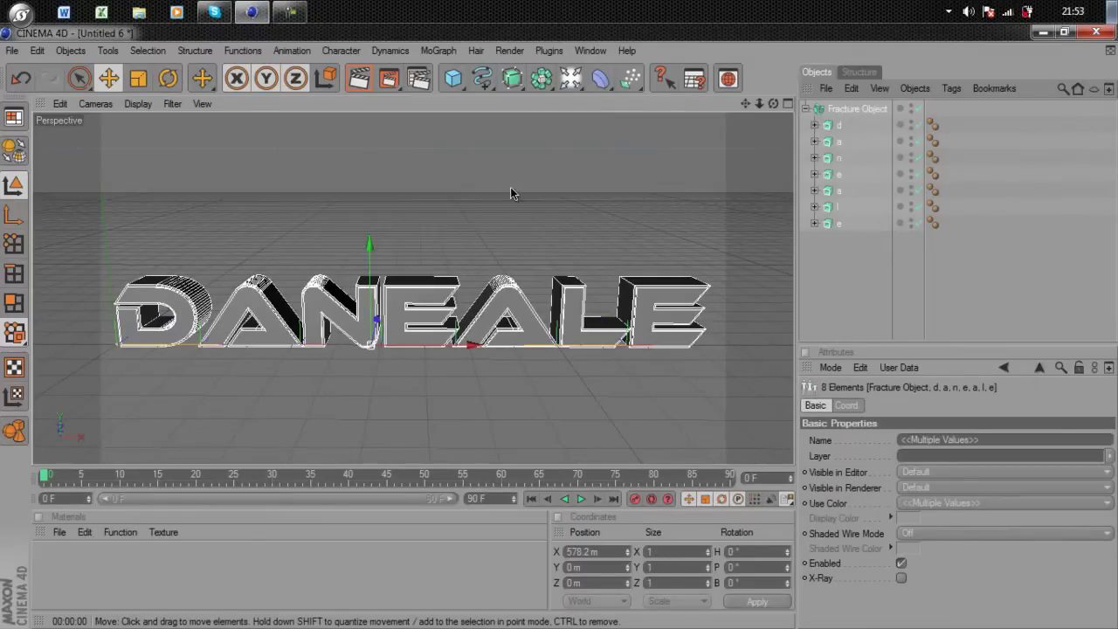
left_click(437, 51)
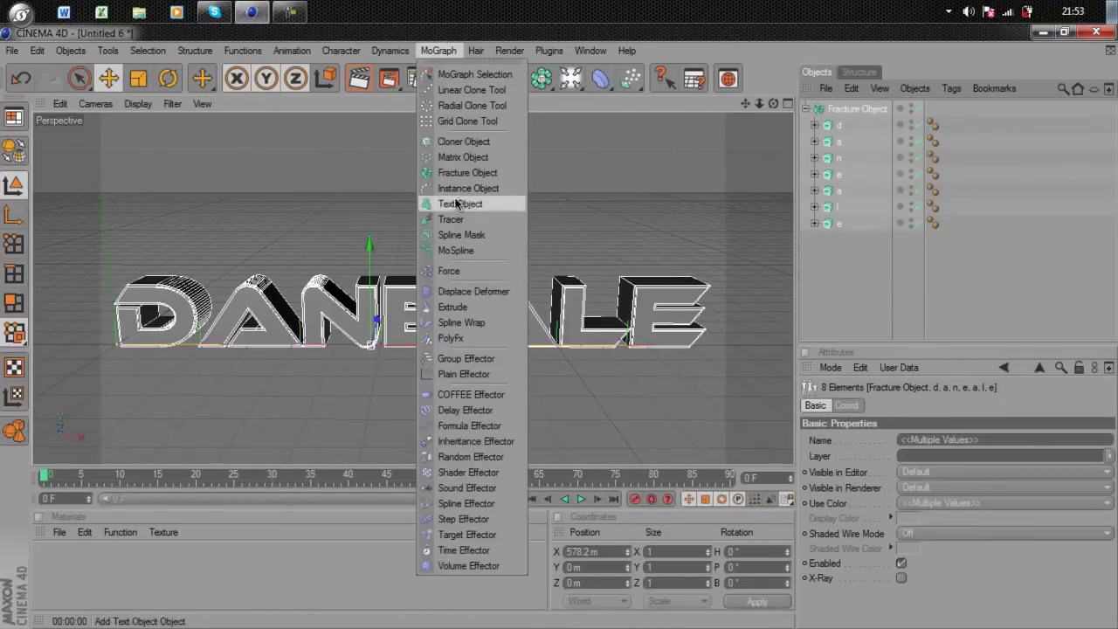
left_click(471, 457)
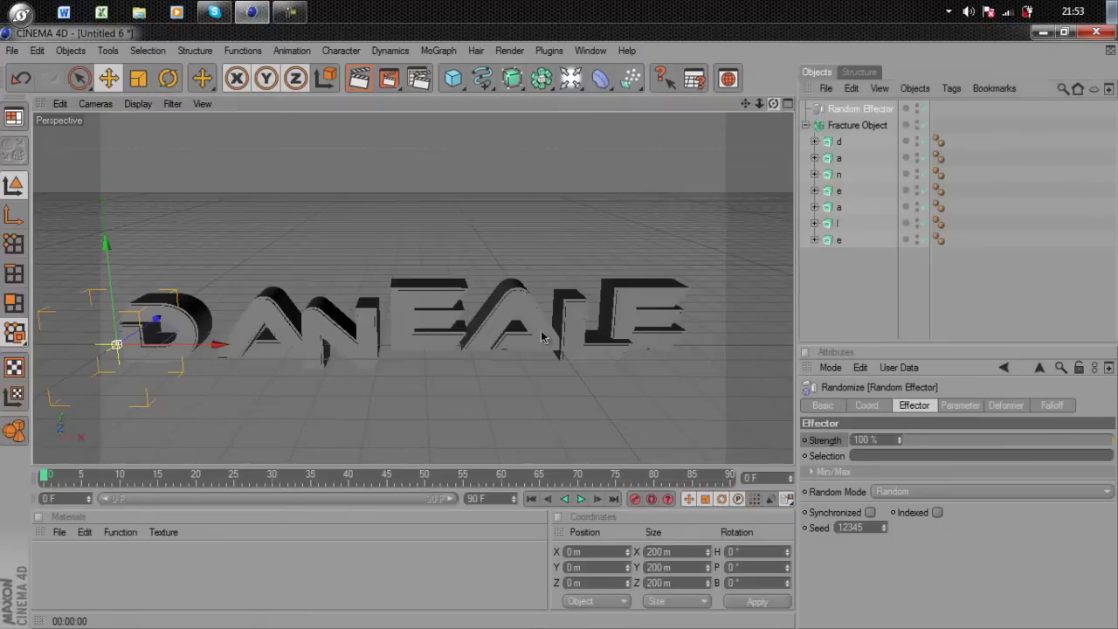
left_click_drag(512, 348, 559, 333, "alt")
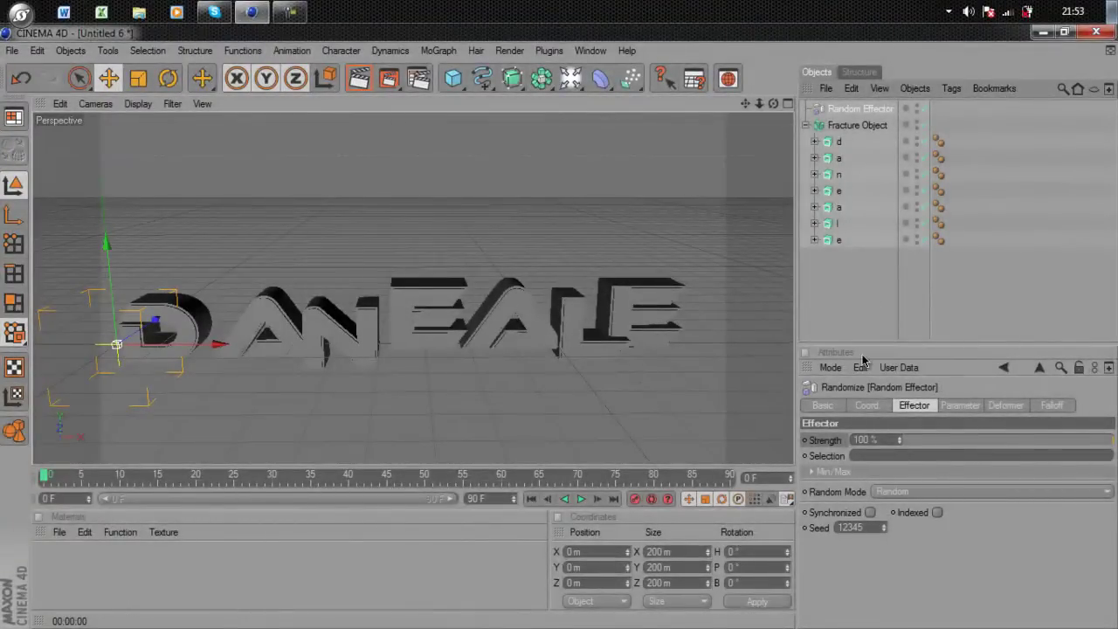
- Set the Random Effector's position variation to 399 m in X, 771 m in Y and 555 m in Z
left_click(960, 405)
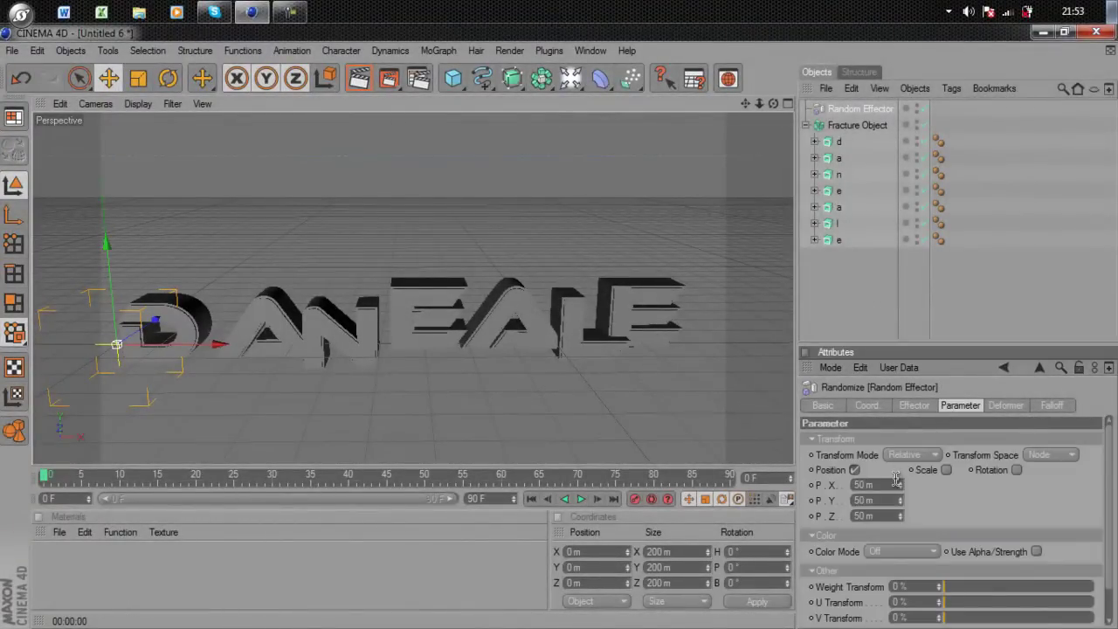
left_click(854, 470)
left_click_drag(900, 486, 904, 533)
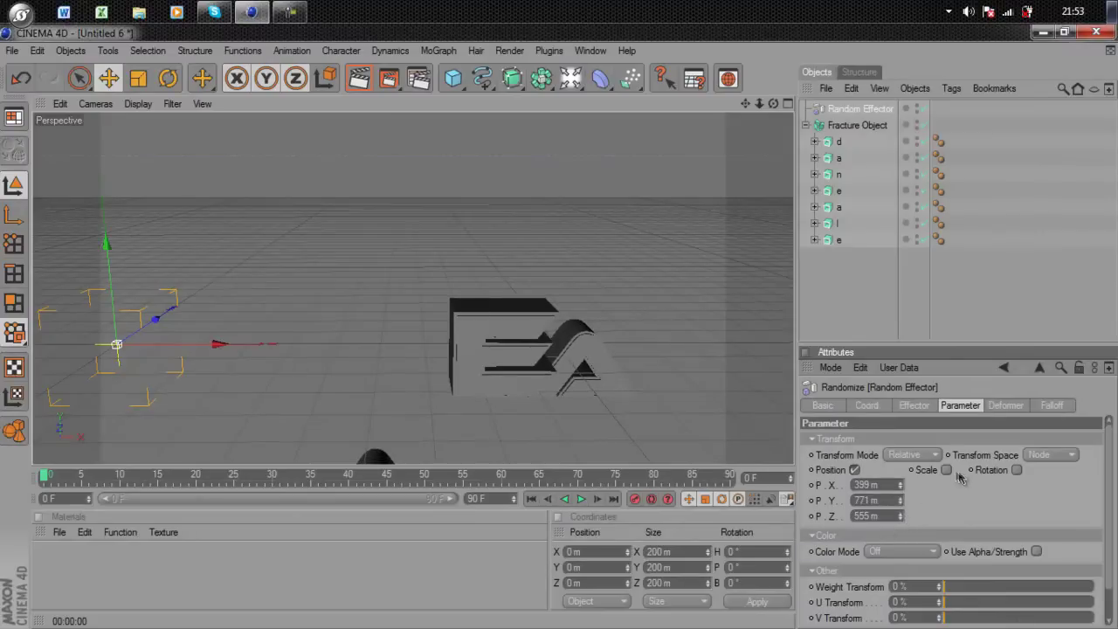
- Try a uniform random scale on the letters and switch the scale variation off again
left_click(946, 470)
left_click(983, 532)
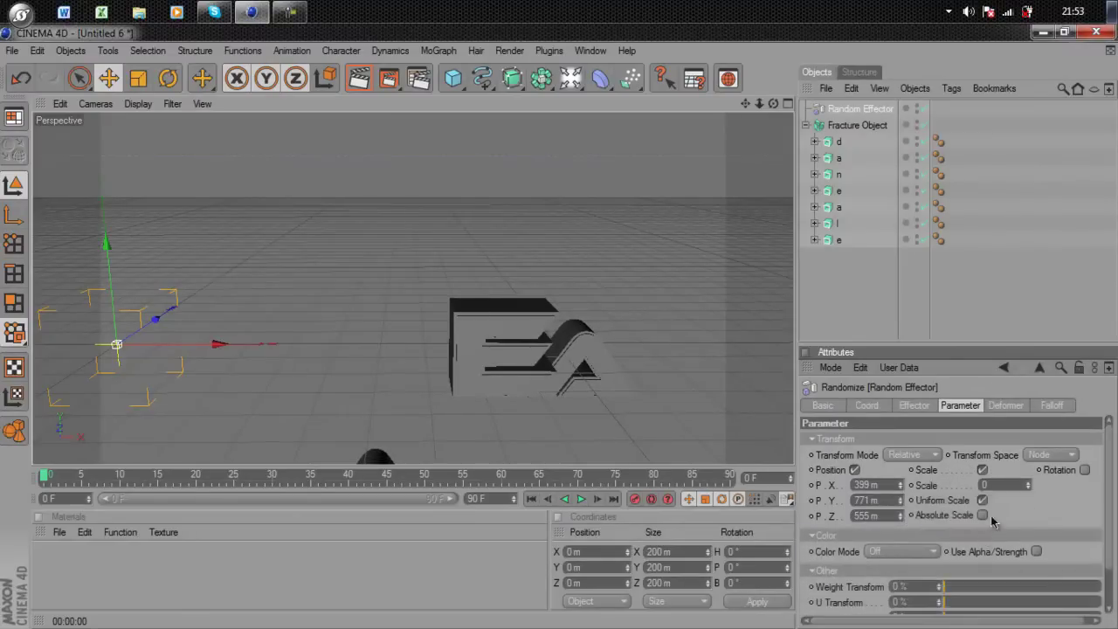
mouse_move(1030, 486)
left_mouse_down()
mouse_move(1029, 384)
mouse_move(1024, 622)
mouse_move(1033, 500)
left_mouse_up()
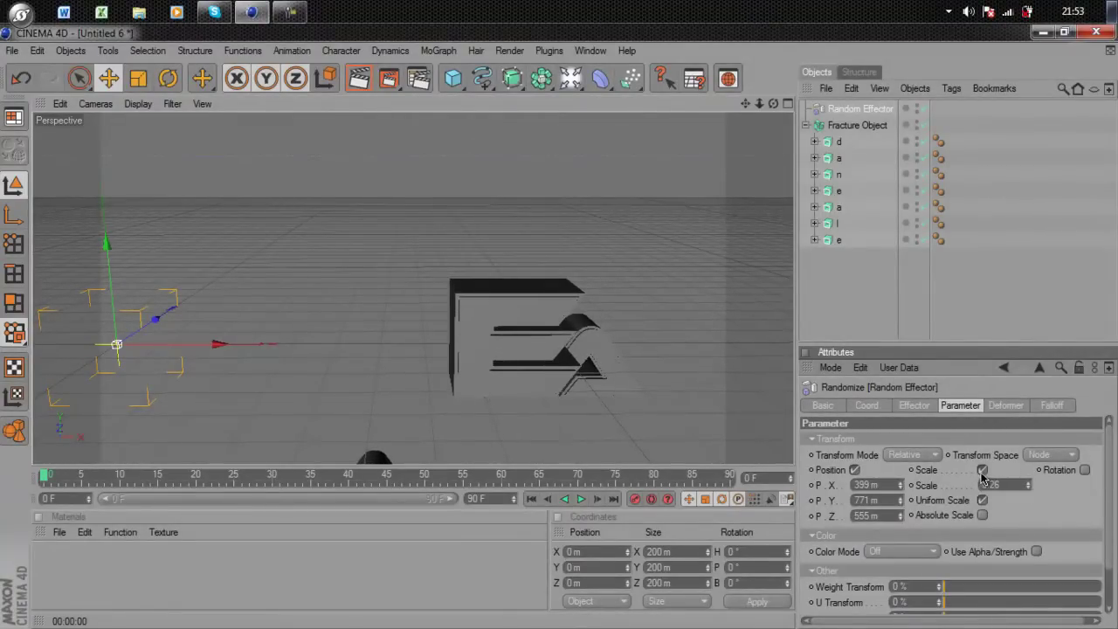
left_click(983, 471)
- Enable random rotation with H 153°, P 106° and B 700°, and raise the position variation to X 1616 m and Y 1177 m
left_click(1015, 470)
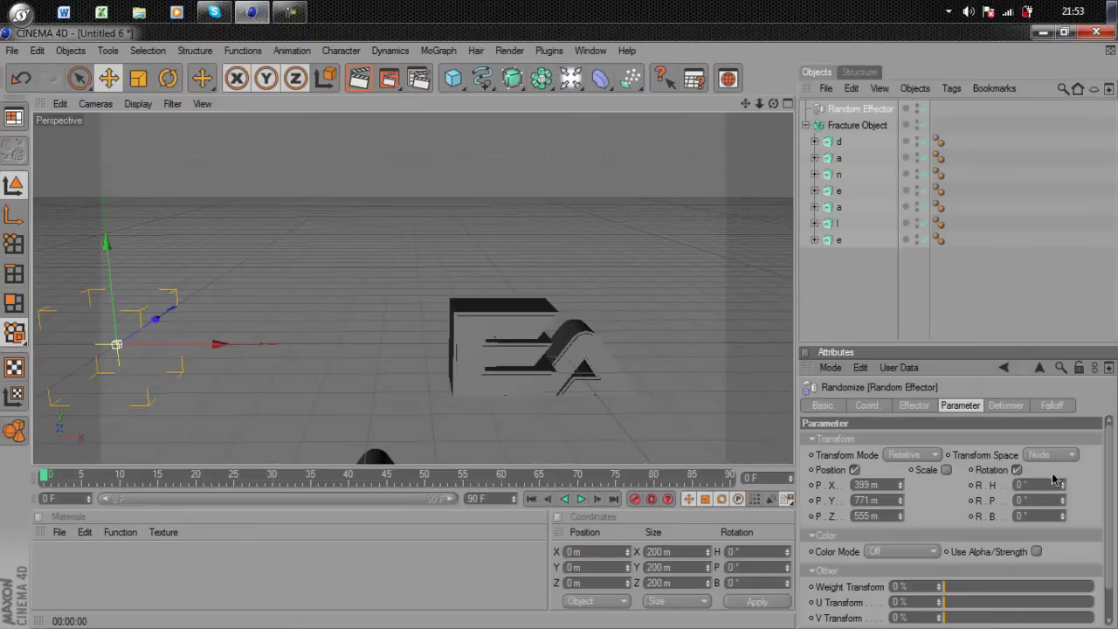
left_click_drag(1063, 485, 1064, 526)
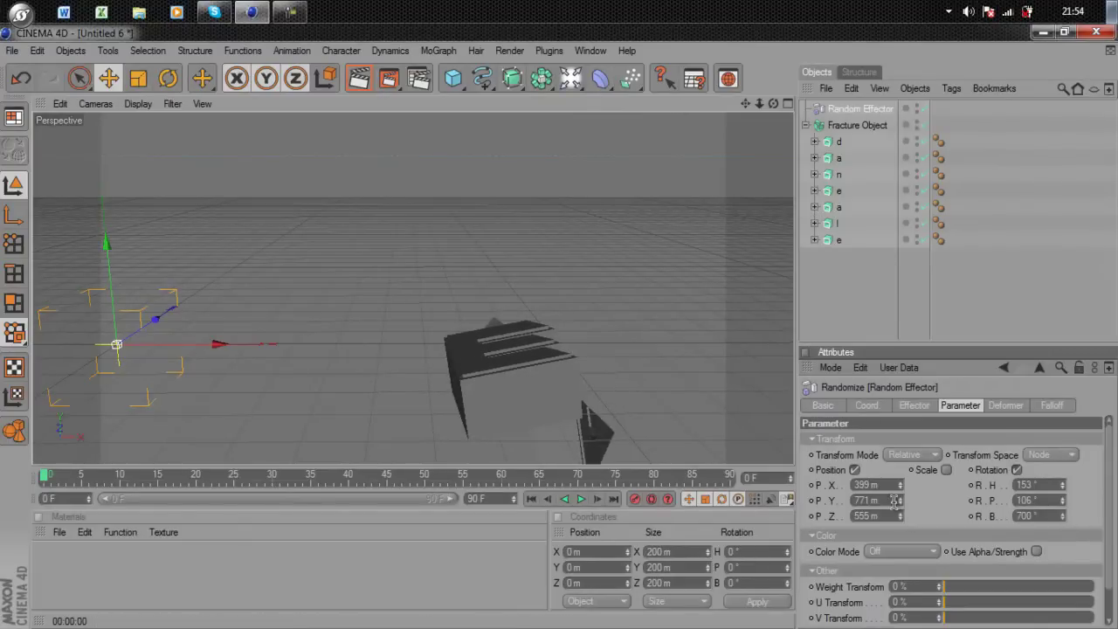
left_click_drag(902, 504, 879, 474)
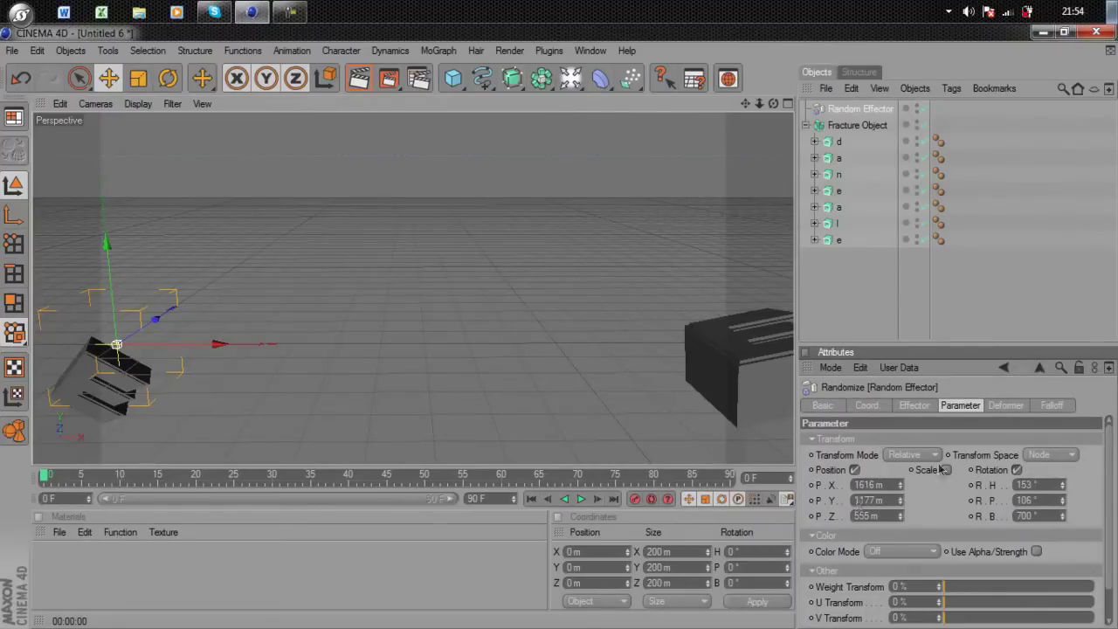
- Try the Random Effector's strength at 0 % and undo the change
left_click(914, 405)
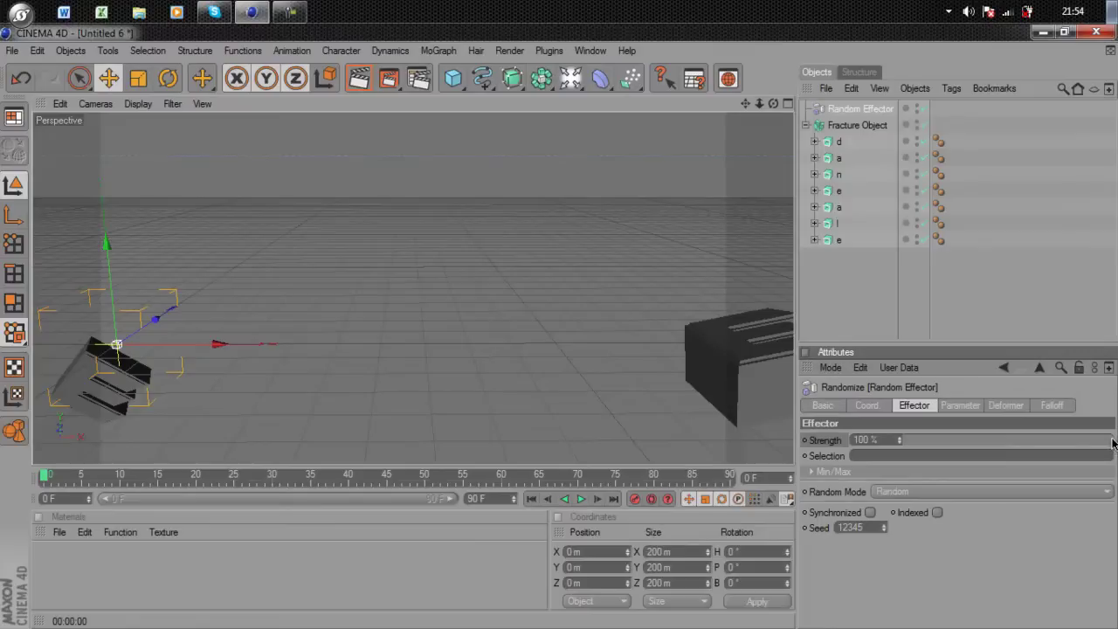
left_click_drag(1113, 443, 892, 466)
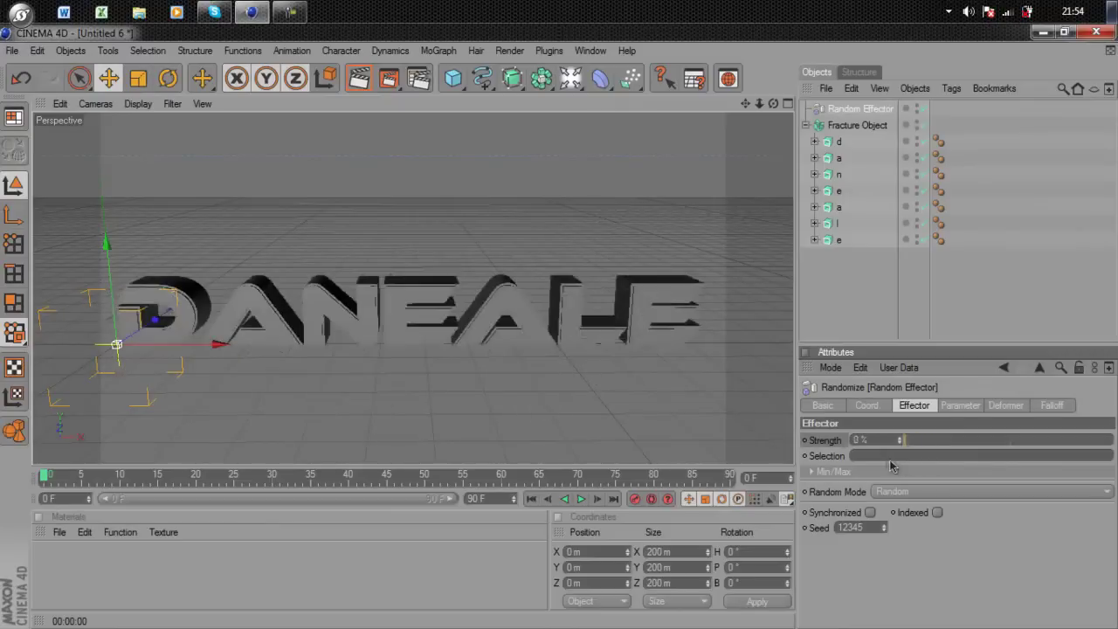
key("ctrl+z")
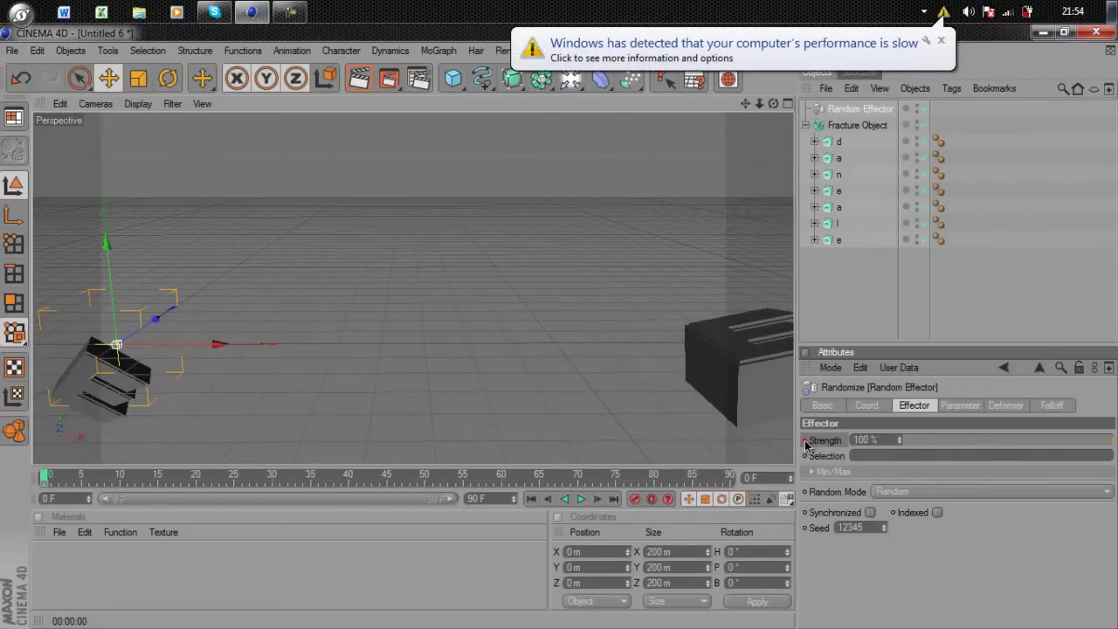
- Keyframe the Random Effector's strength at 100 % on frame 0 and 0 % on frame 90, and play the animation
left_click(941, 41)
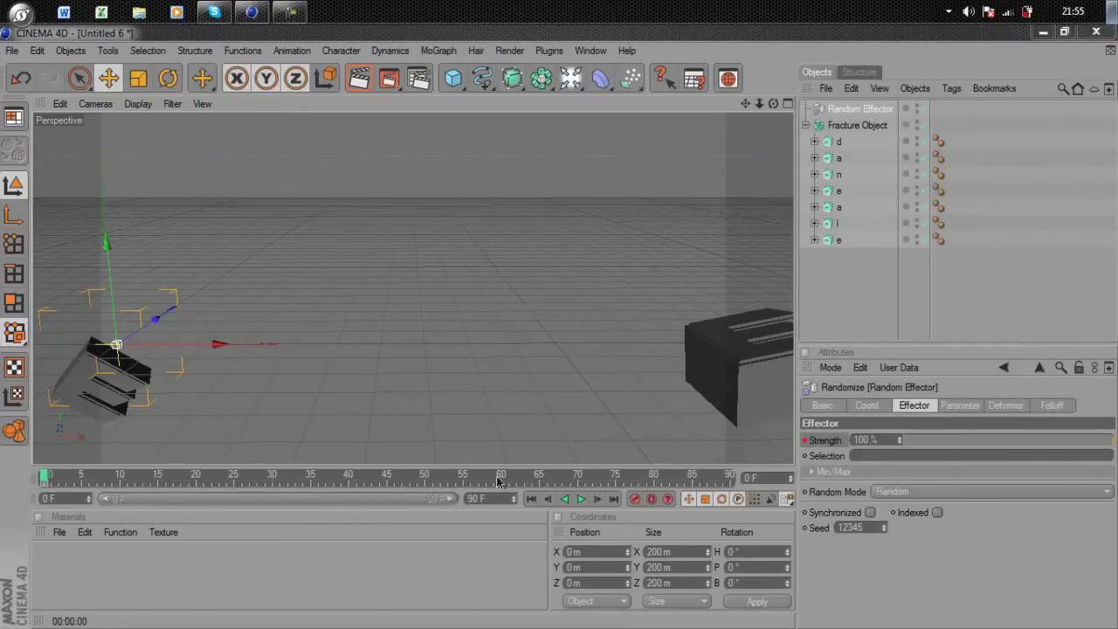
left_click(730, 476)
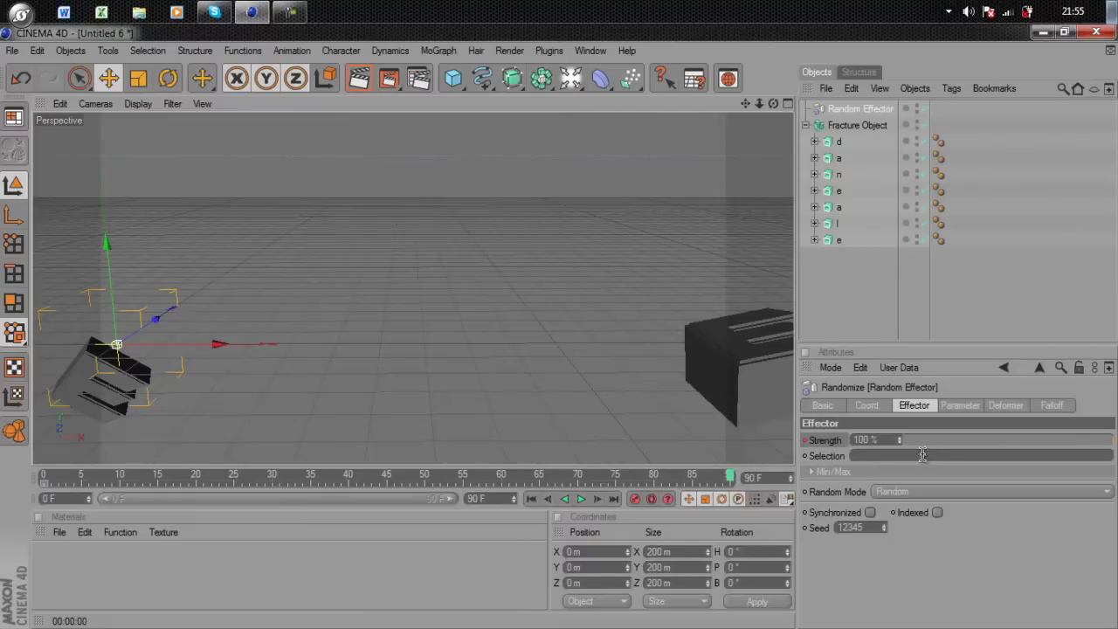
left_click_drag(930, 441, 892, 442)
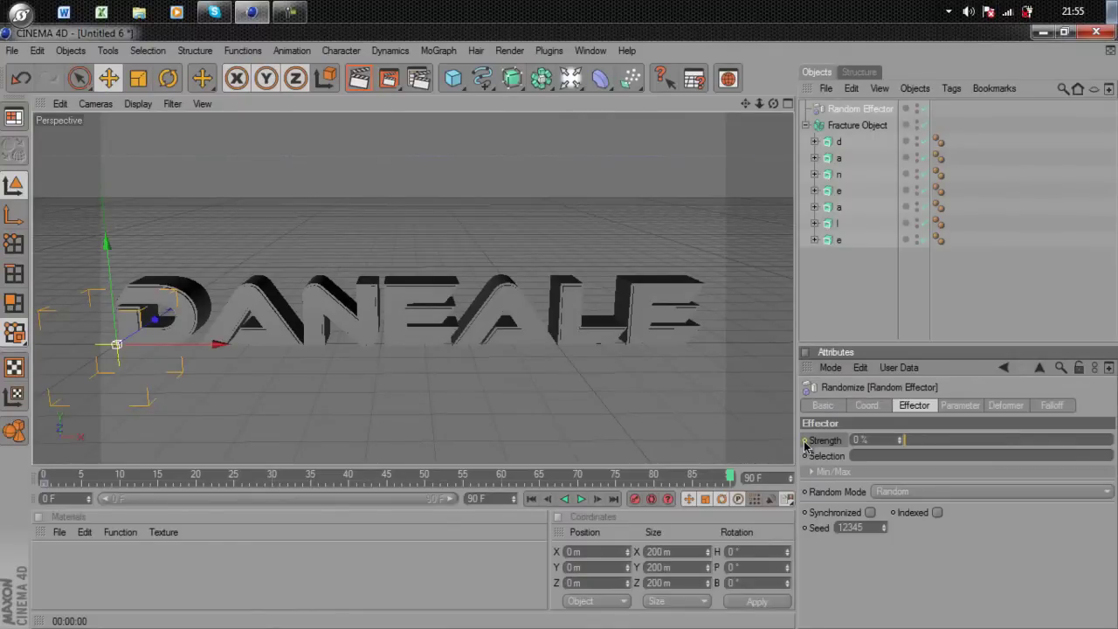
left_click(581, 500)
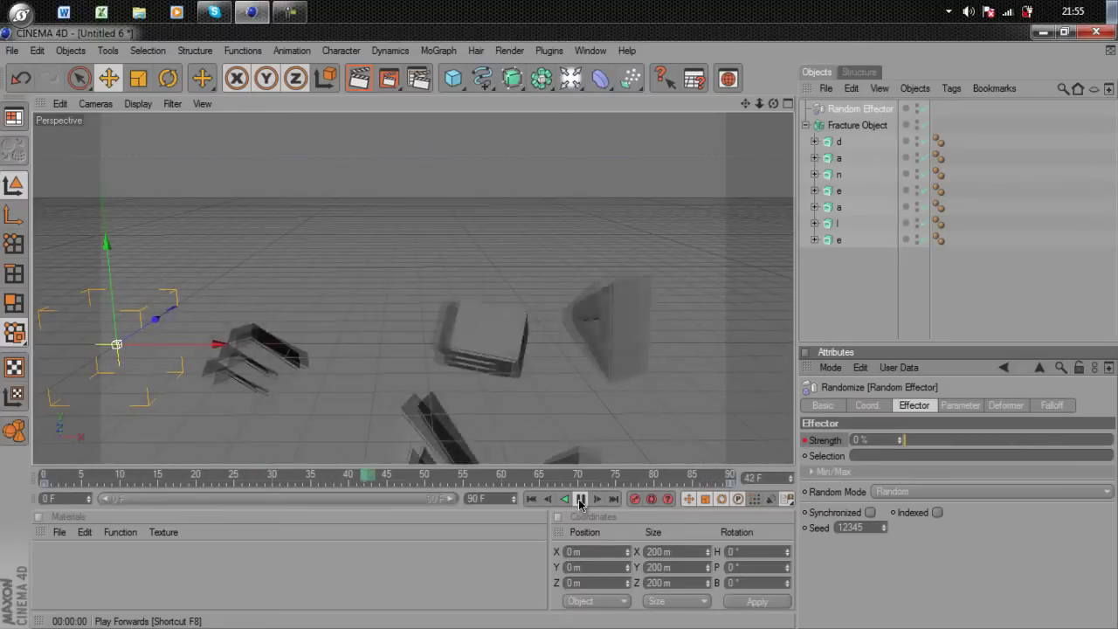
left_click(579, 500)
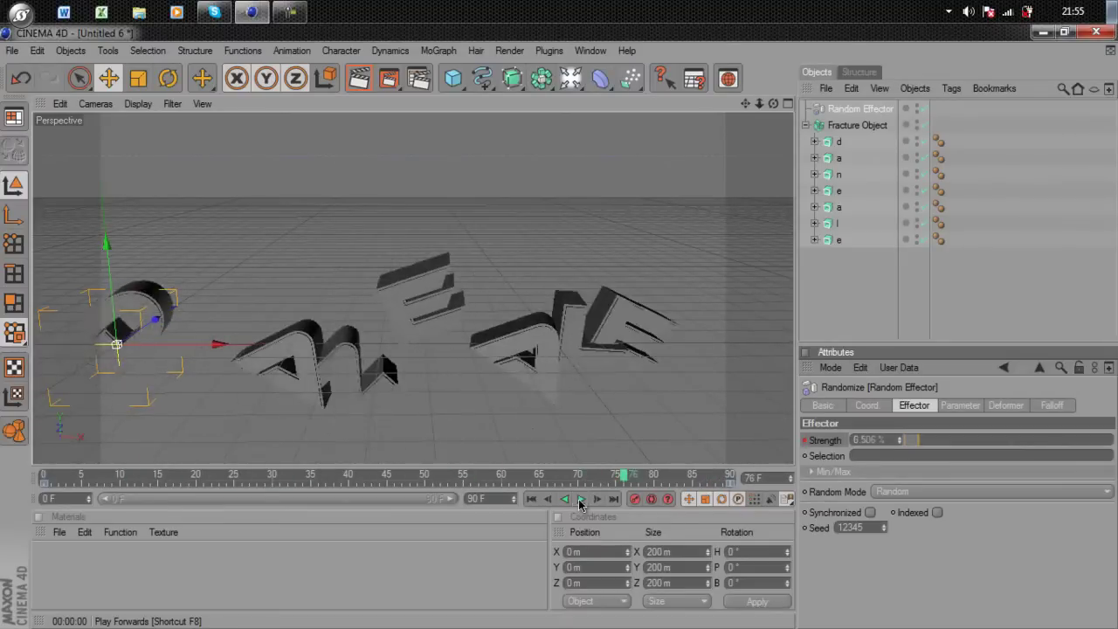
- Extend the animation length to 130 frames and widen the timeline's visible range to the full length
double_click(480, 498)
type("30")
key("Return")
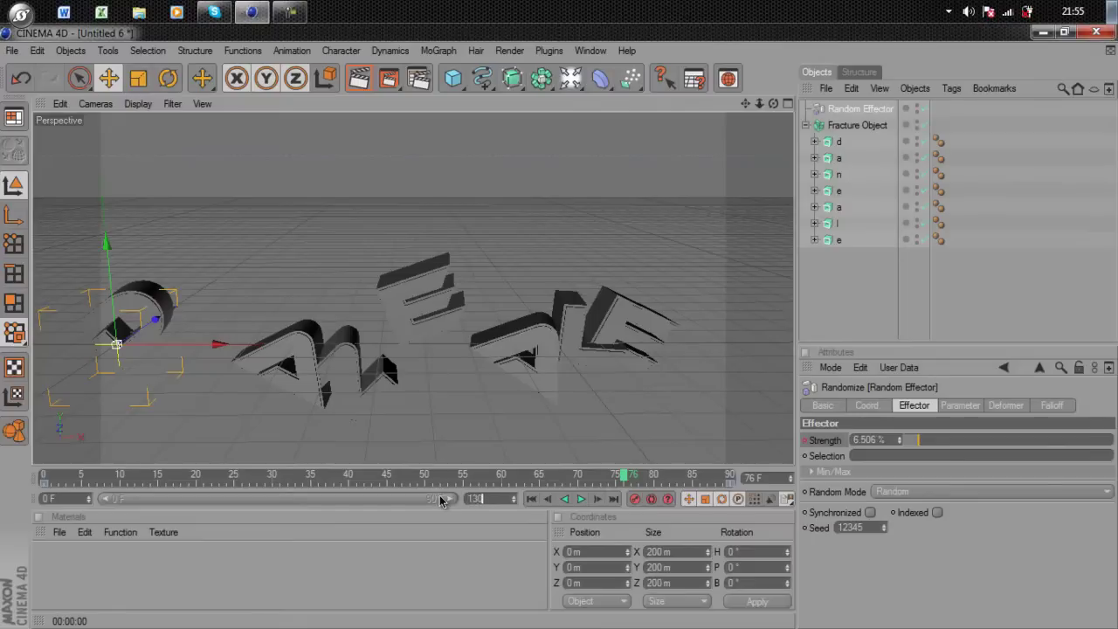
key("Return")
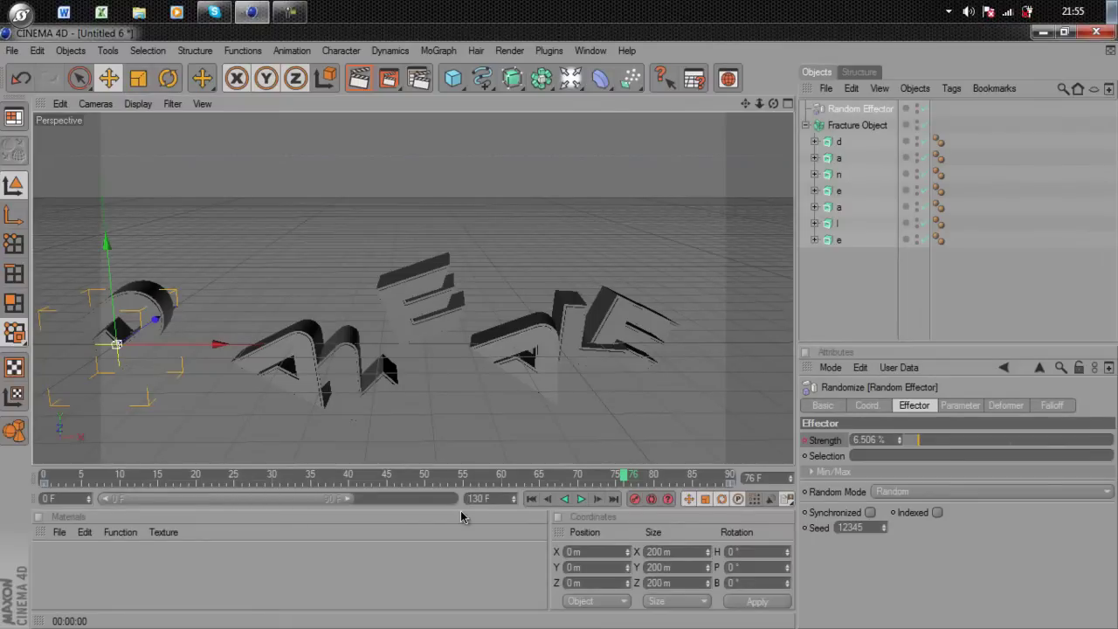
left_click_drag(352, 502, 454, 499)
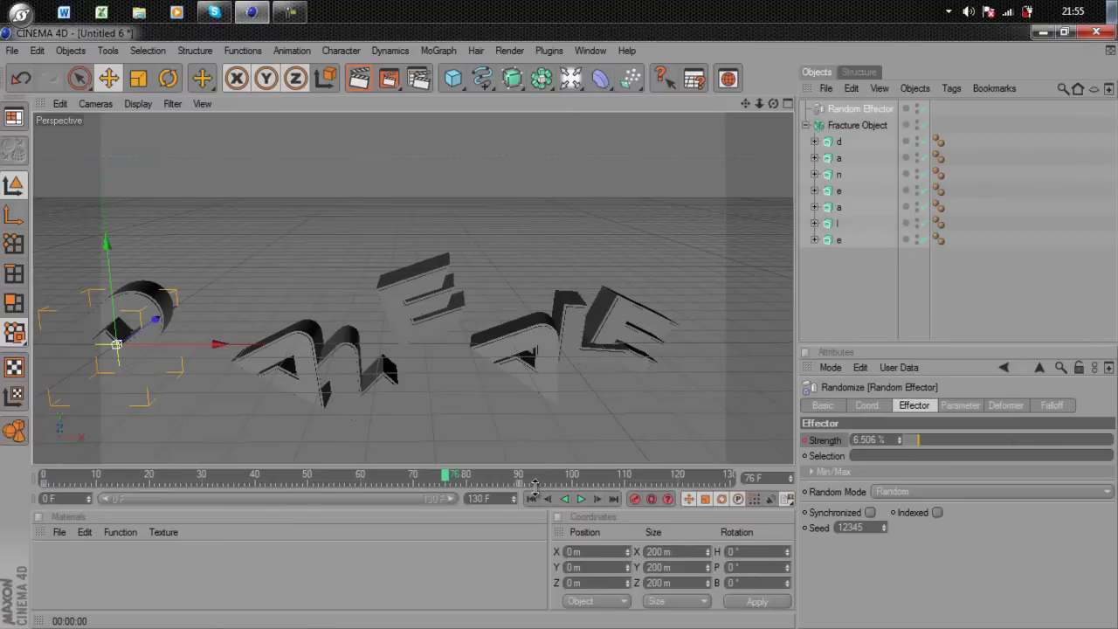
- Move the playhead to frame 102, where the letters are assembled, and create a new material
left_click(836, 328)
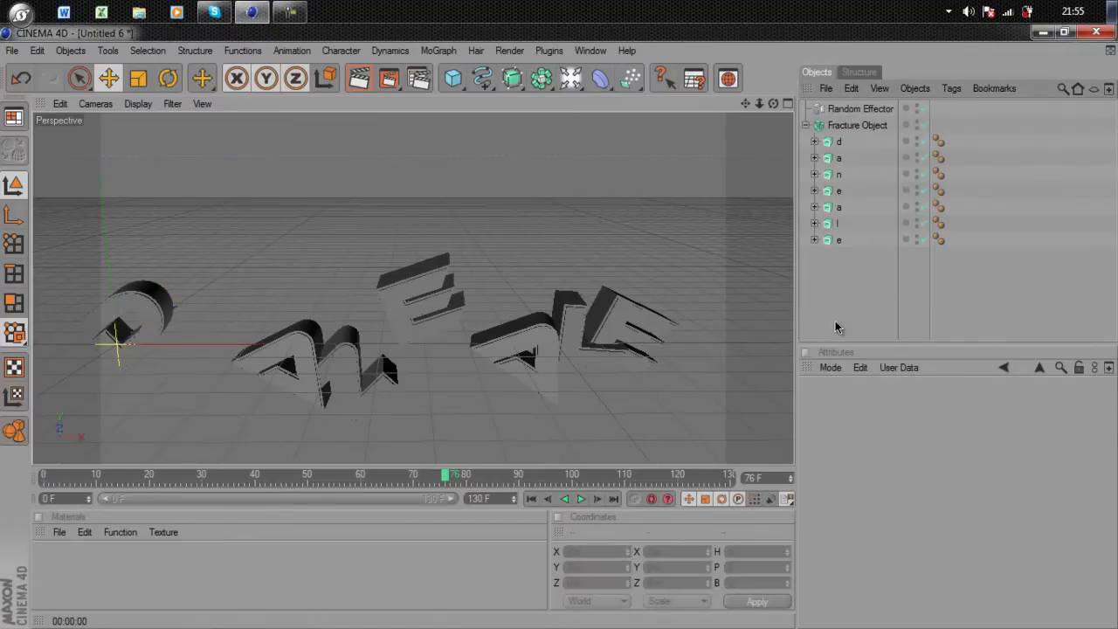
left_click_drag(446, 484, 584, 479)
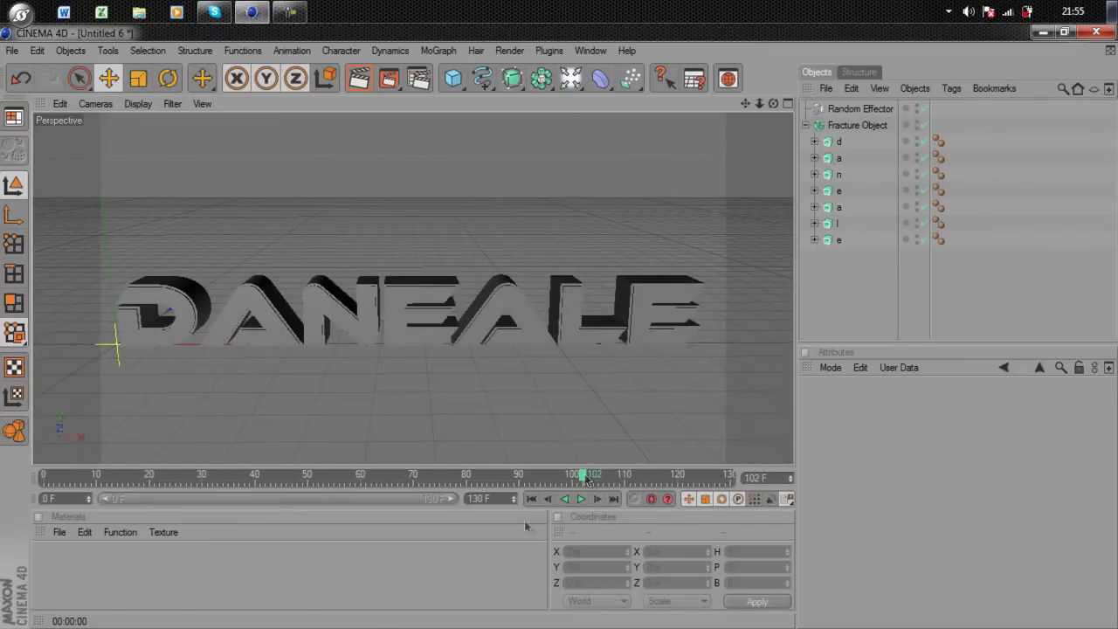
left_click(216, 568)
double_click(187, 568)
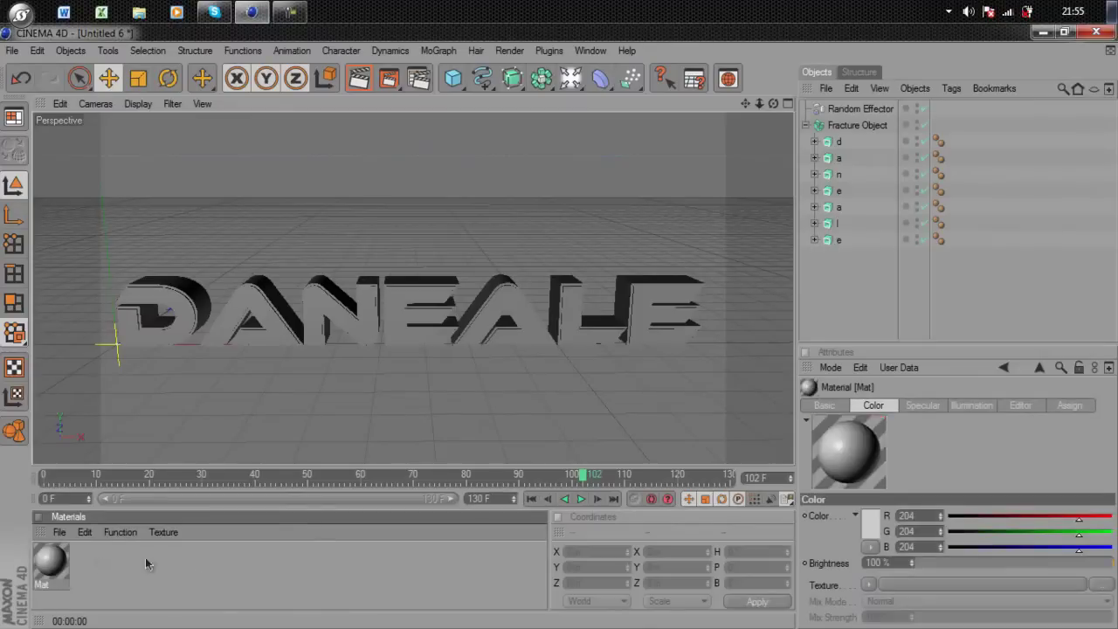
left_click(59, 532)
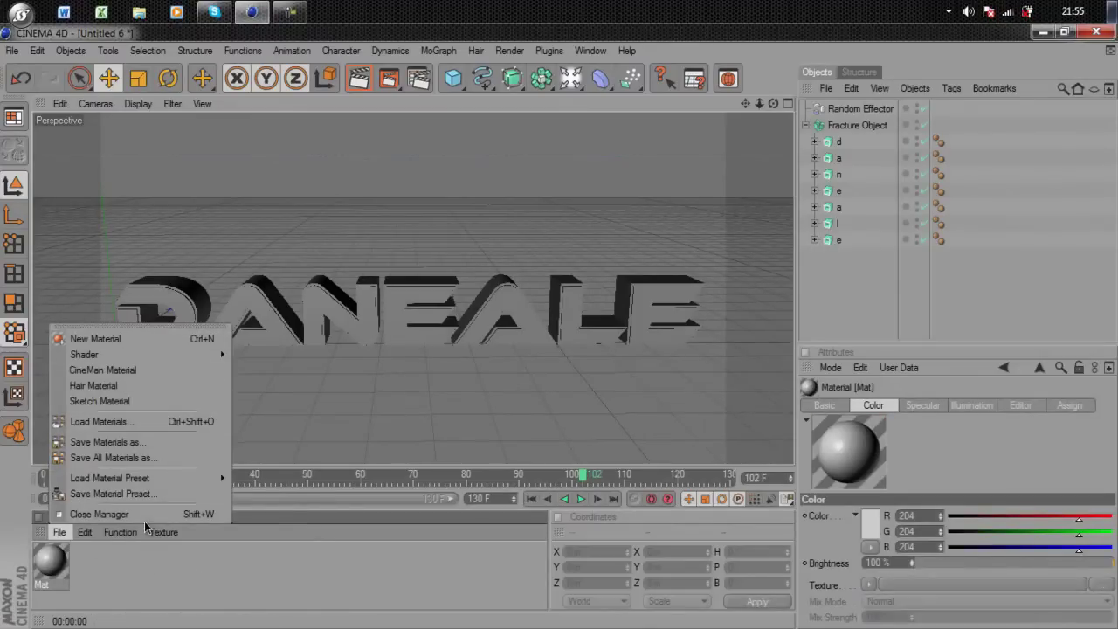
left_click(138, 591)
- Set the new material's color to blue with R 0, G 8 and B 255
double_click(60, 570)
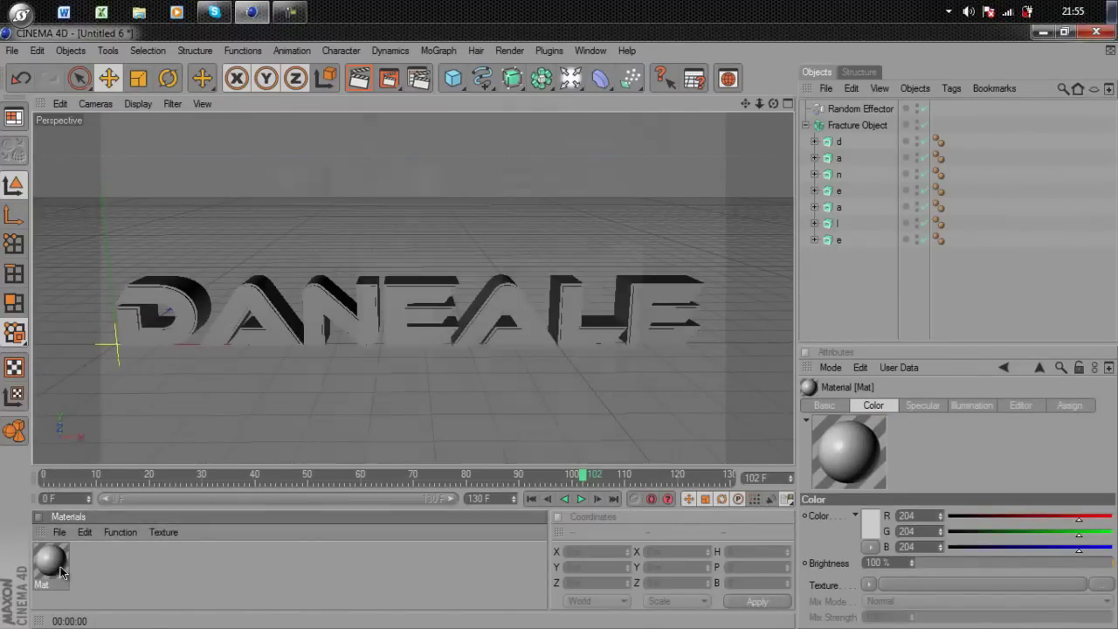
left_click(263, 258)
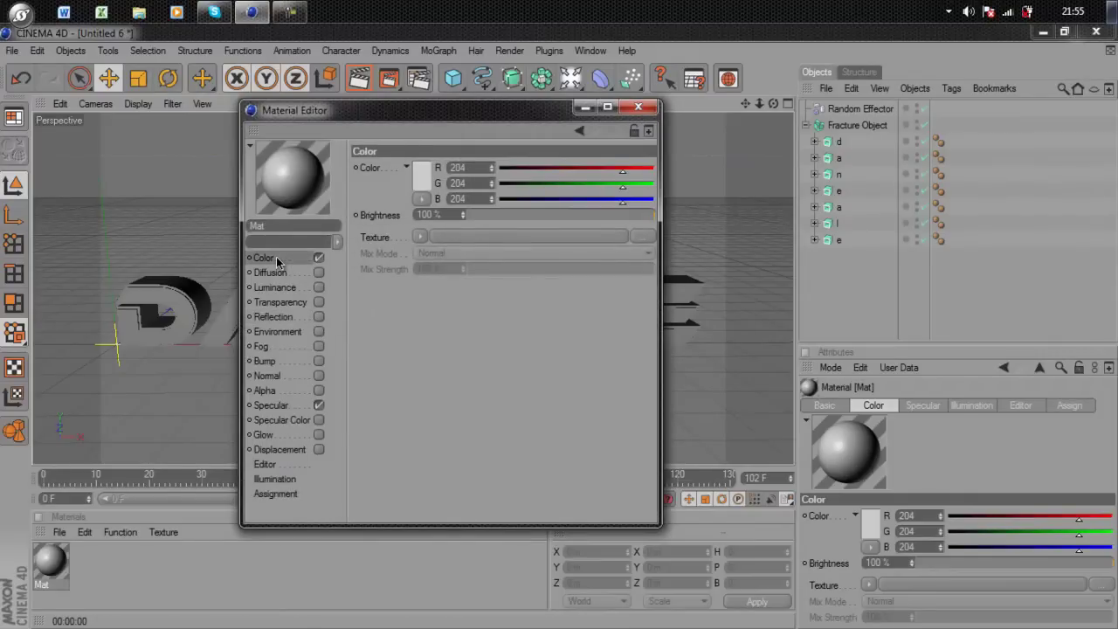
left_click_drag(374, 175, 298, 255)
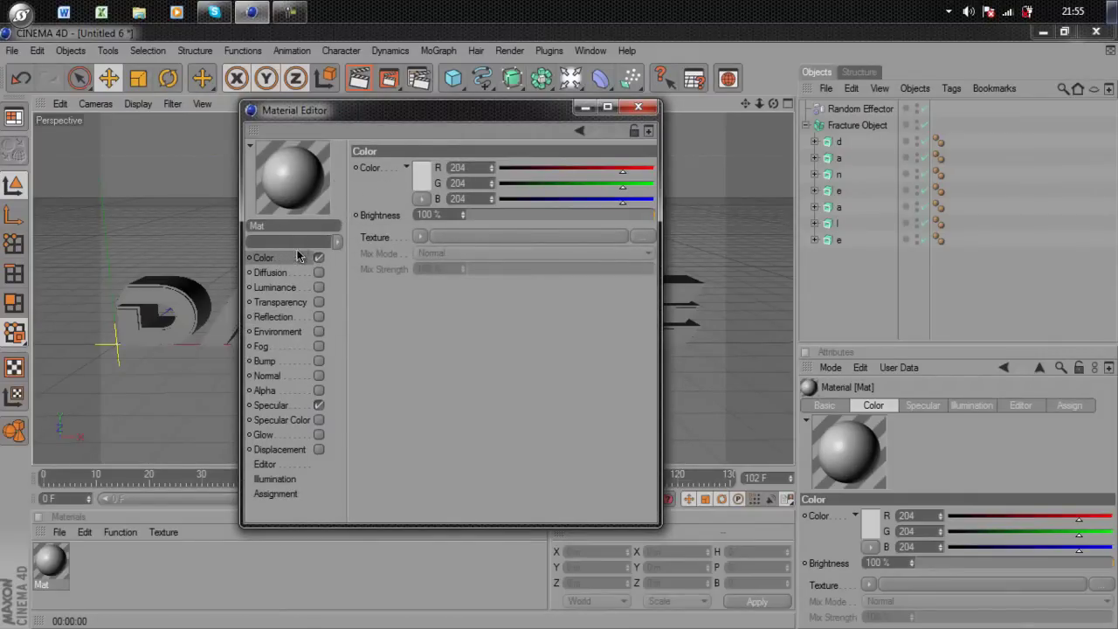
left_click(423, 179)
left_click_drag(400, 126, 488, 129)
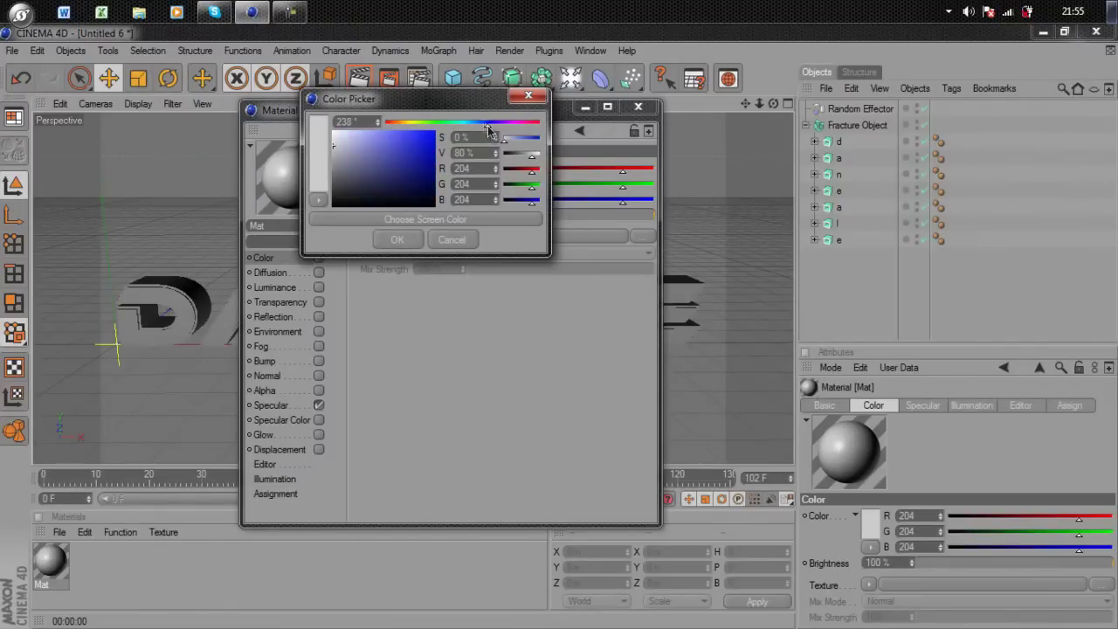
left_click(434, 132)
left_click(393, 240)
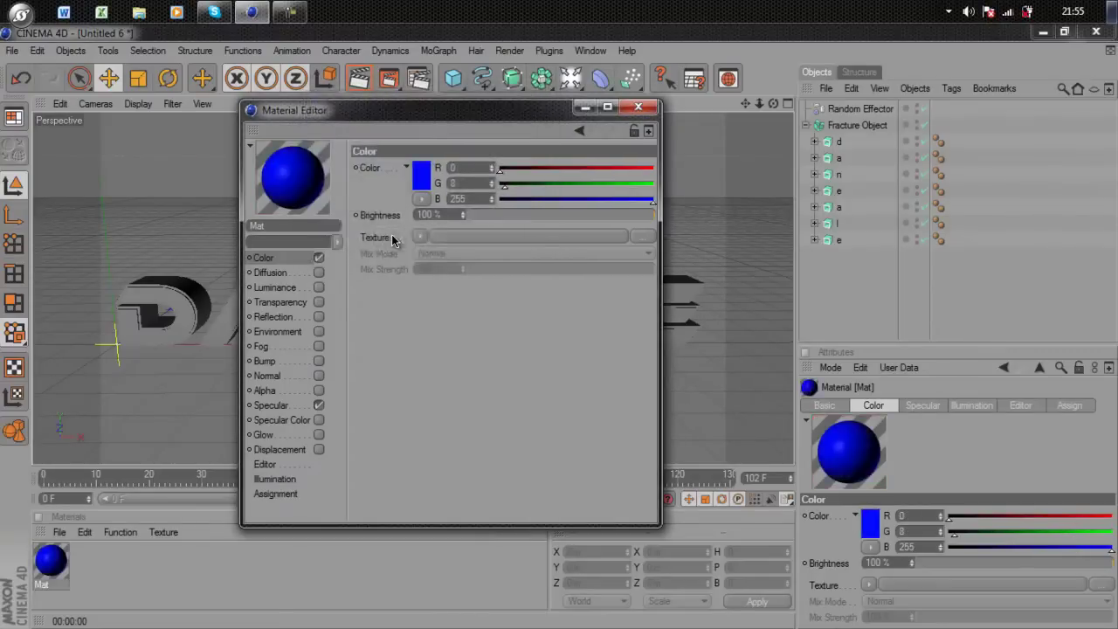
- Enable reflection on the blue material with a Fresnel texture, 19 % brightness and 19 % mix strength, and close the material editor
left_click(319, 317)
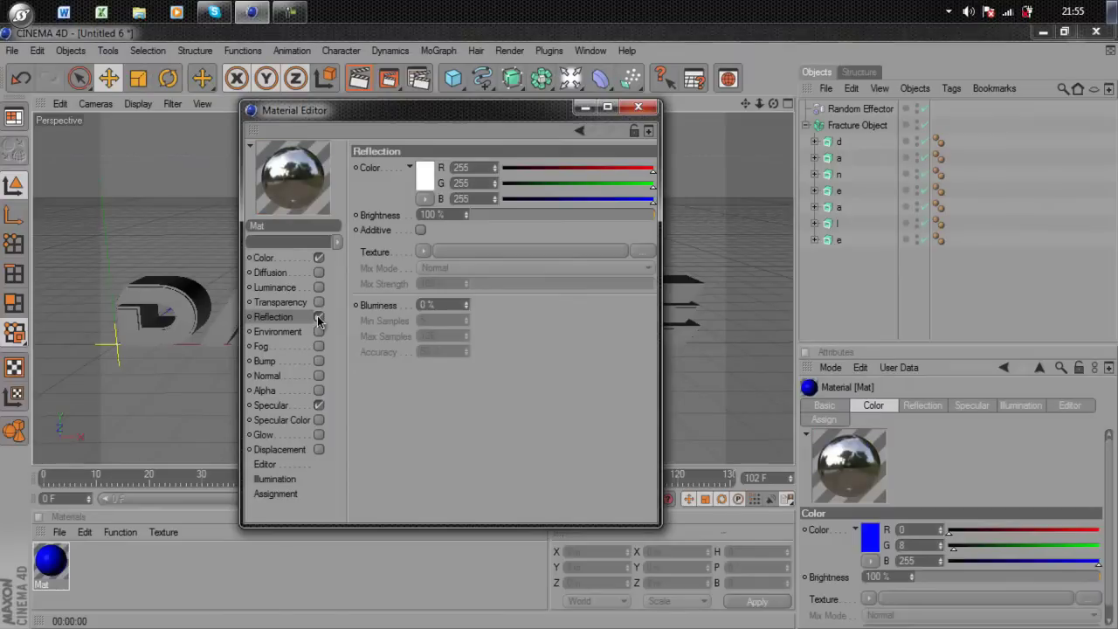
left_click(423, 251)
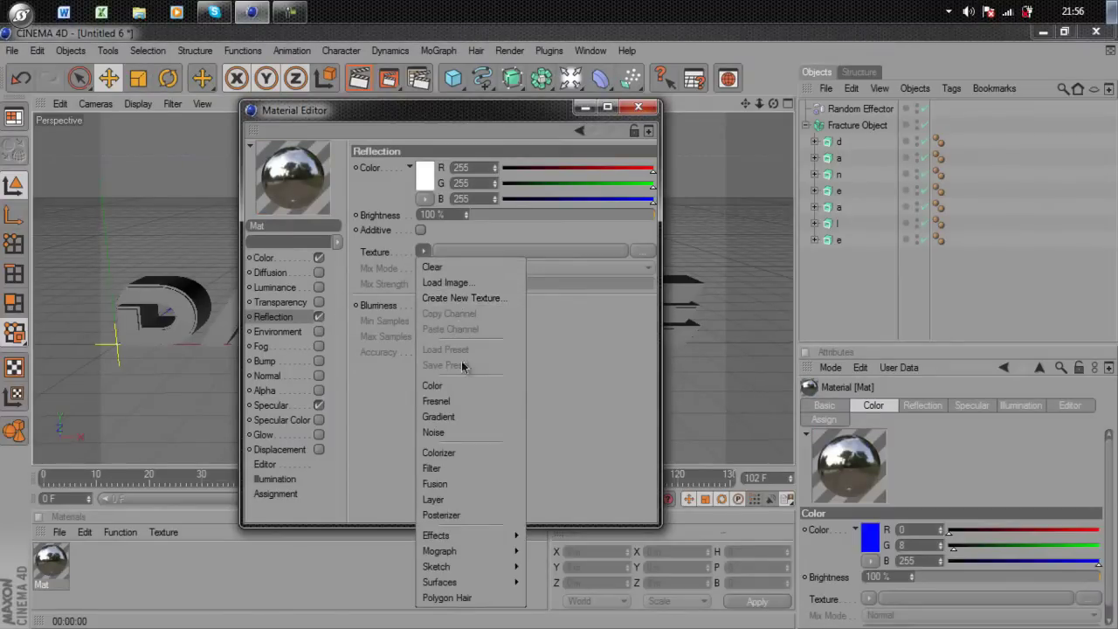
left_click(462, 400)
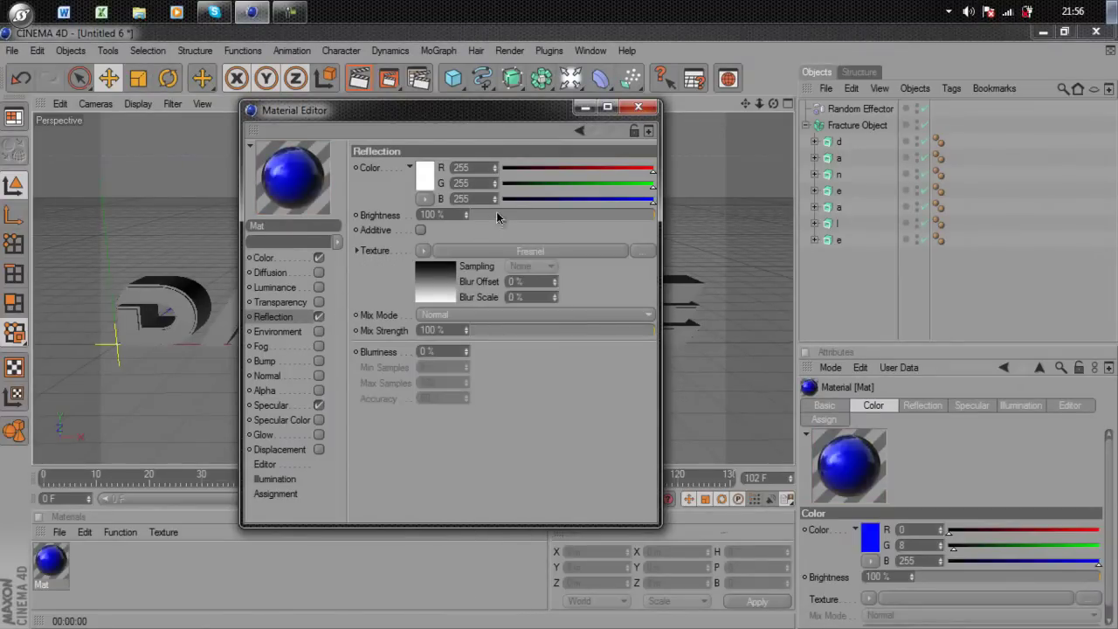
left_click(499, 215)
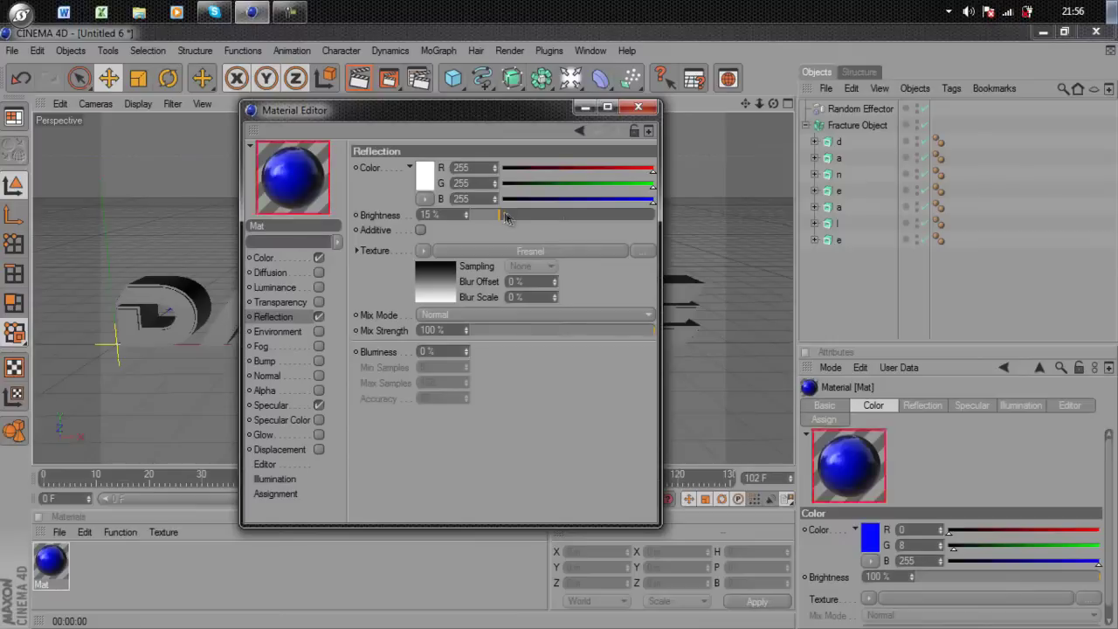
left_click(507, 331)
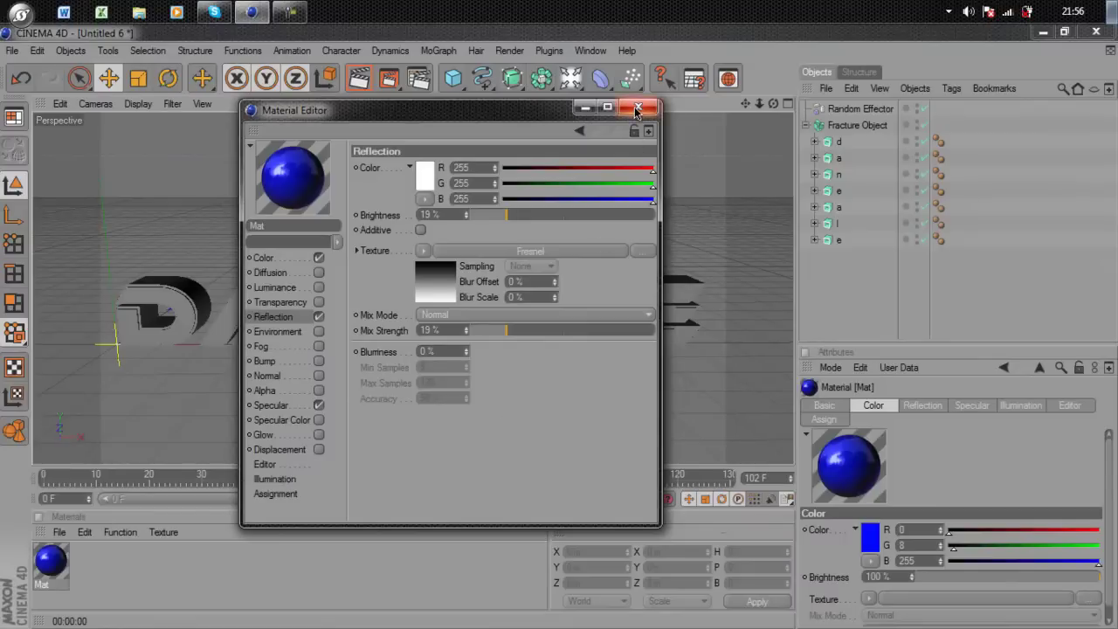
left_click(638, 108)
- Apply the blue material to the Fracture Object so it covers all the letters
mouse_move(194, 622)
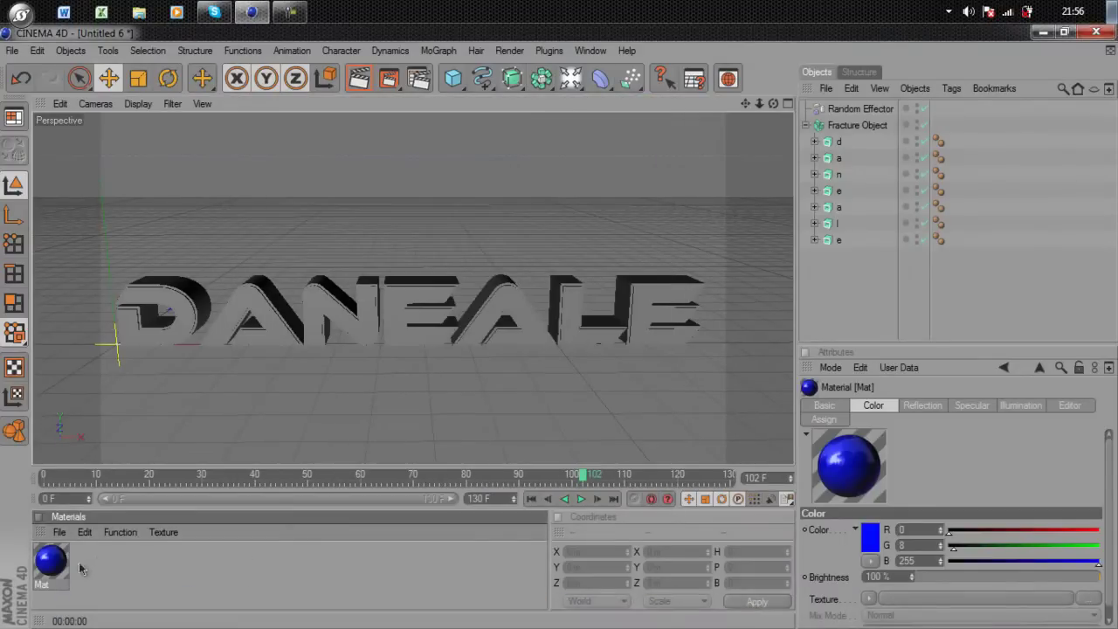
left_click_drag(845, 87, 851, 129)
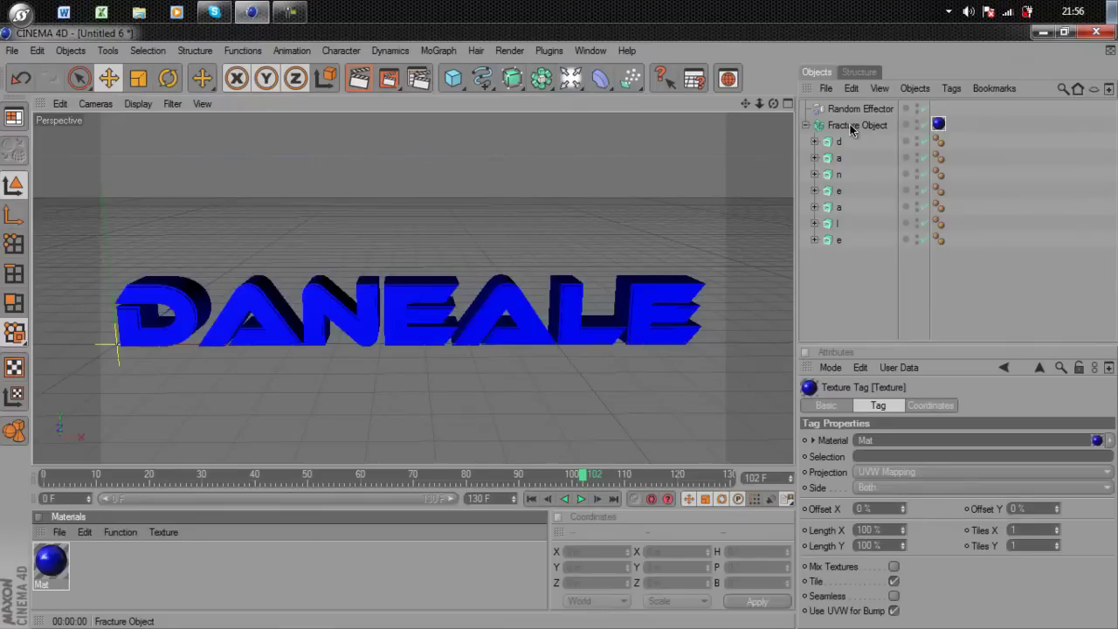
left_click(845, 306)
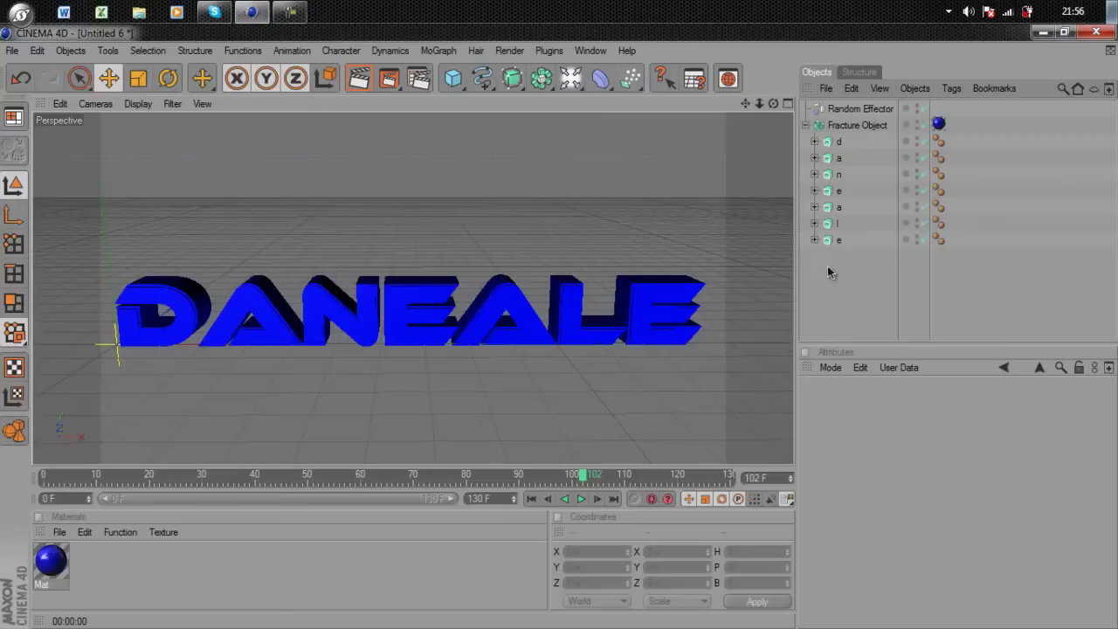
- Add a Floor object and move it along X to about 675 m, centred under the letters
left_click(573, 84)
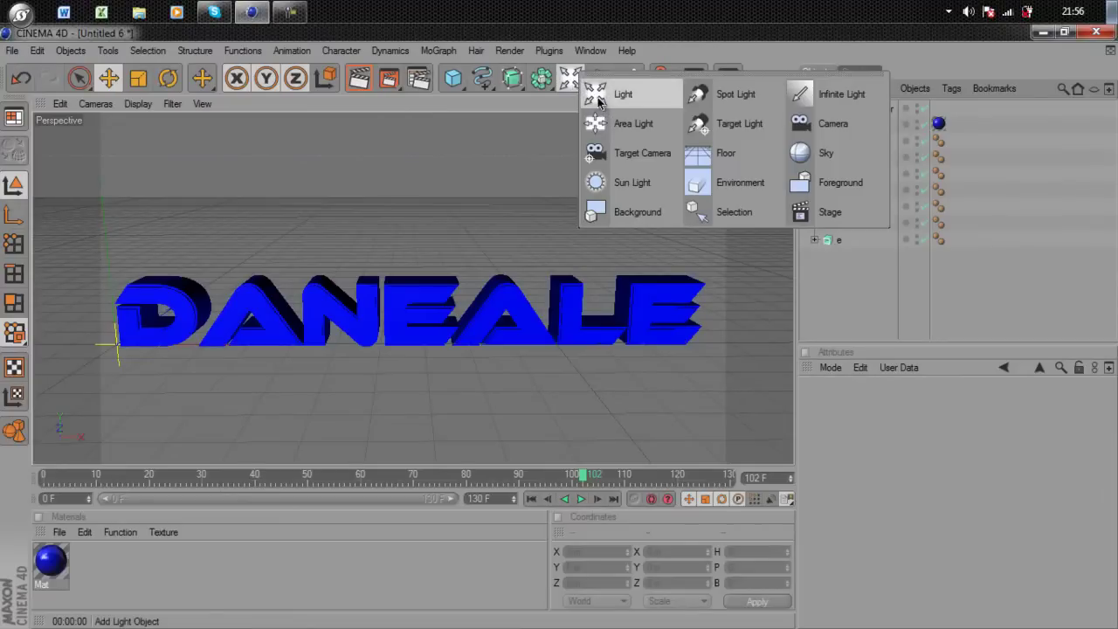
left_click(729, 156)
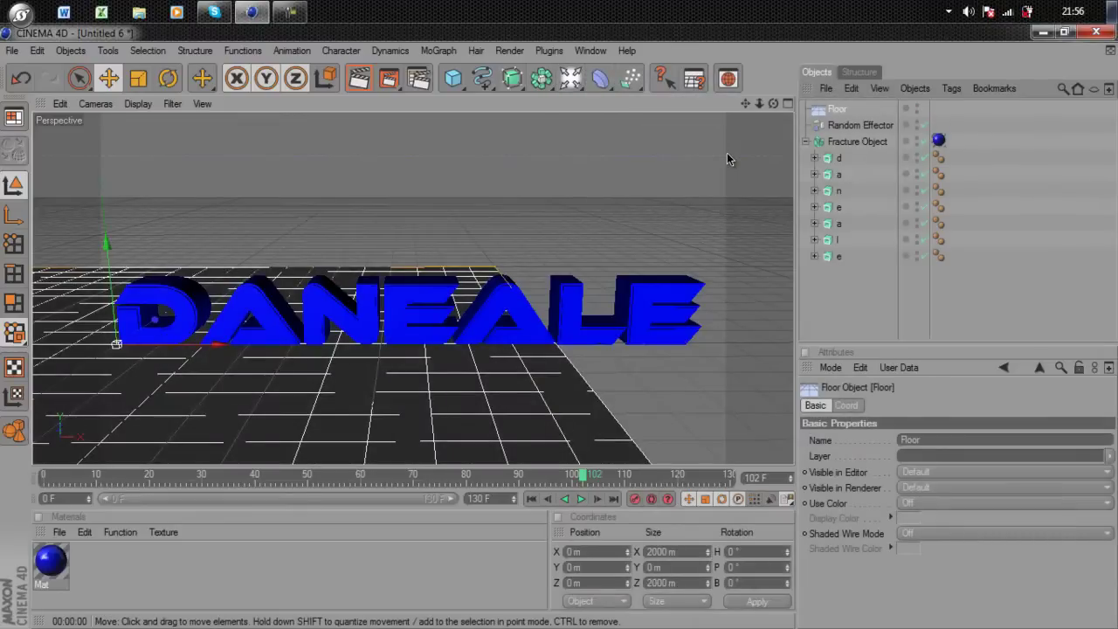
left_click_drag(284, 354, 560, 332)
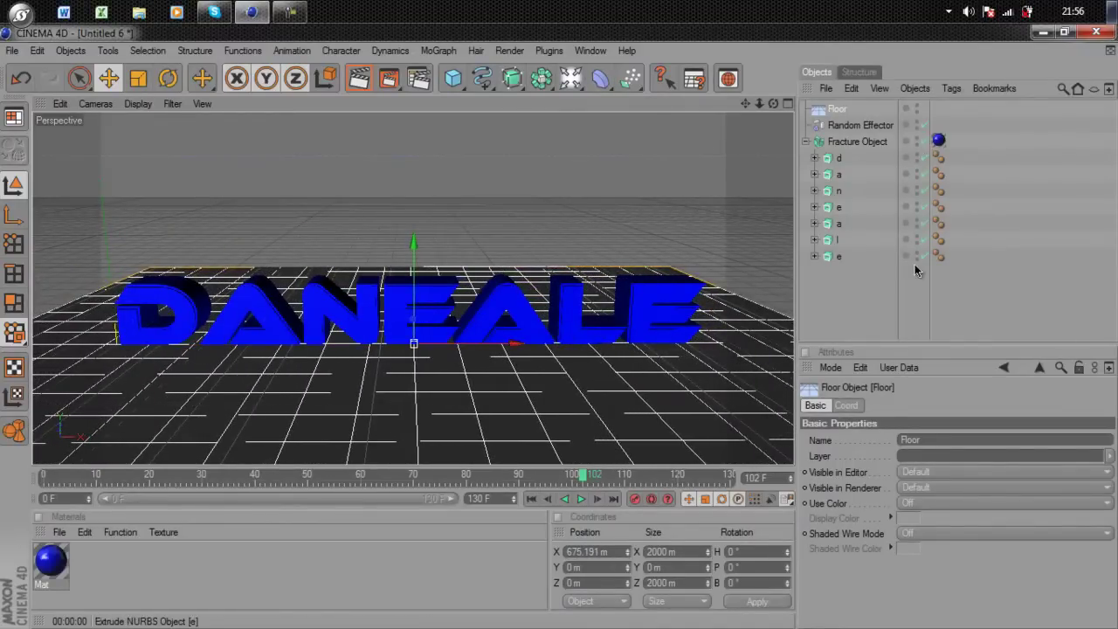
- Scale the floor to 12.16 in X and 8.08 in Y
left_click(854, 403)
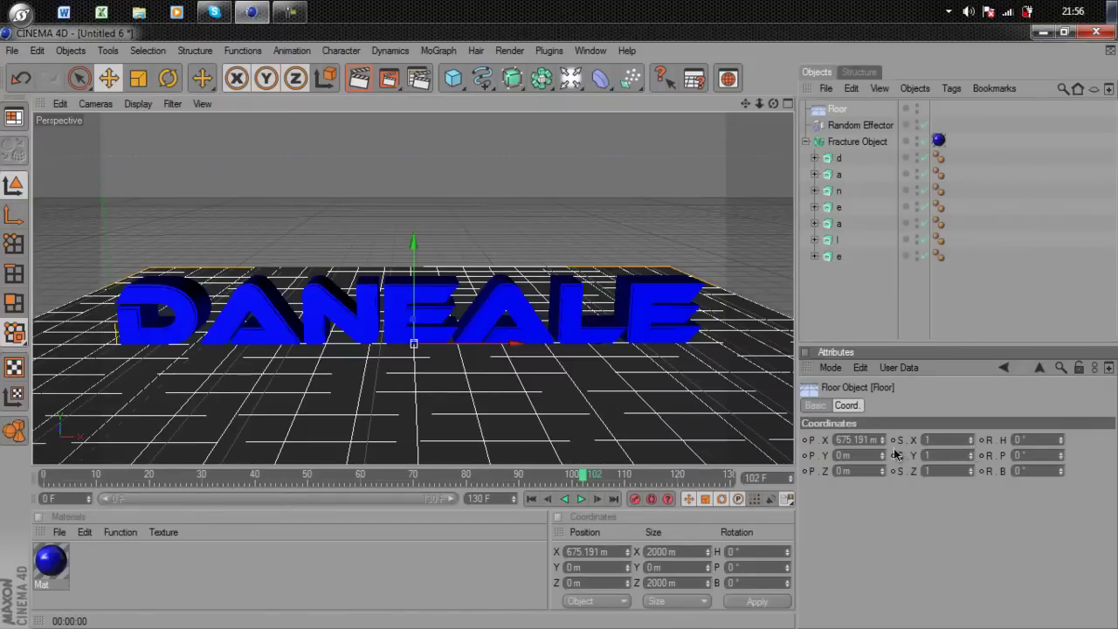
left_click_drag(971, 442, 956, 331)
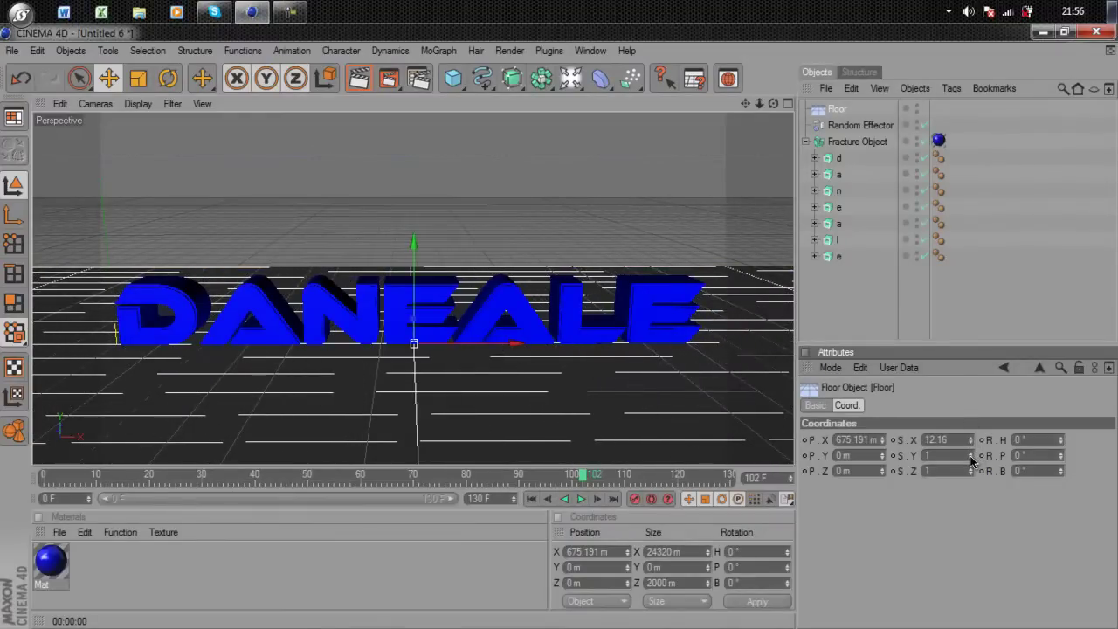
left_click_drag(970, 461, 966, 390)
left_click_drag(969, 463, 967, 443)
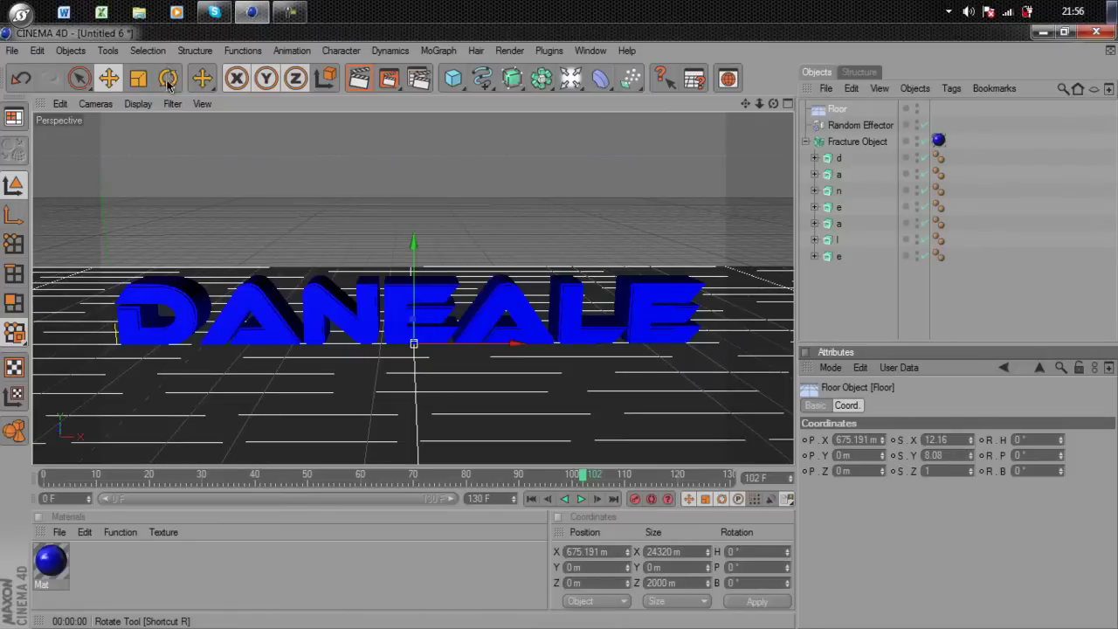
- Rotate the floor to a pitch of 90° and move it behind the letters to about Z 216 m as a backdrop
left_click(167, 78)
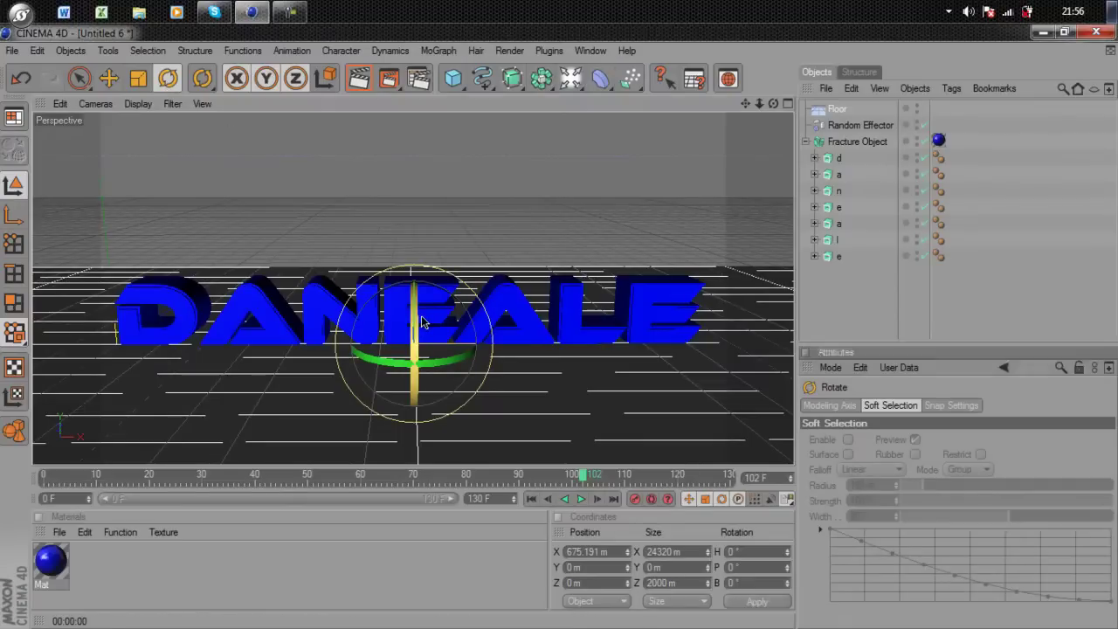
left_click_drag(421, 324, 417, 387)
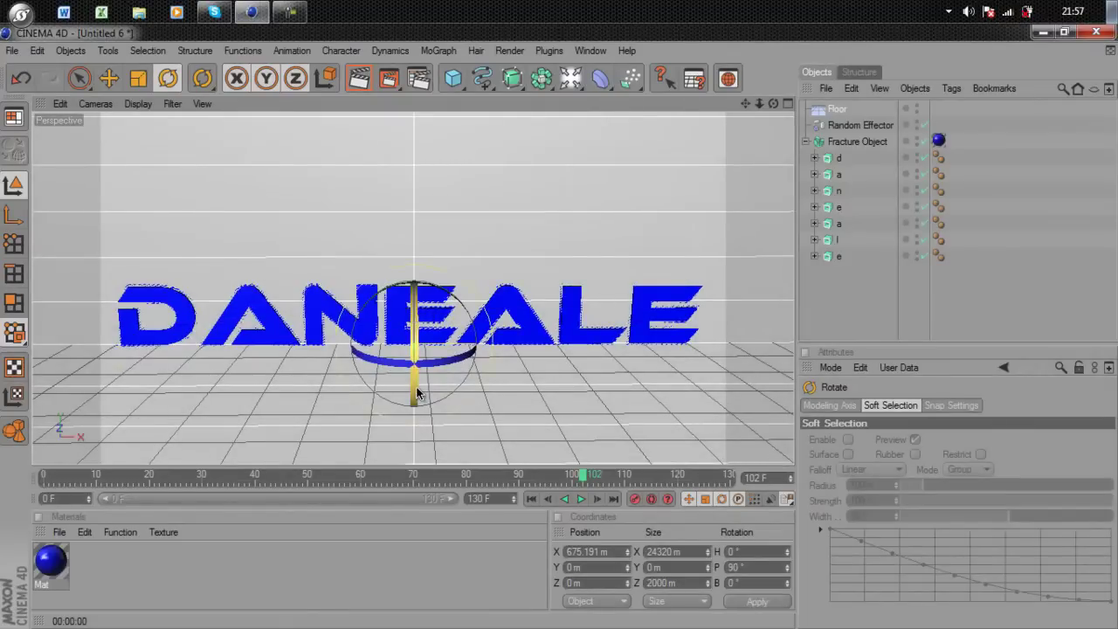
left_click(108, 78)
left_click_drag(423, 385, 561, 331)
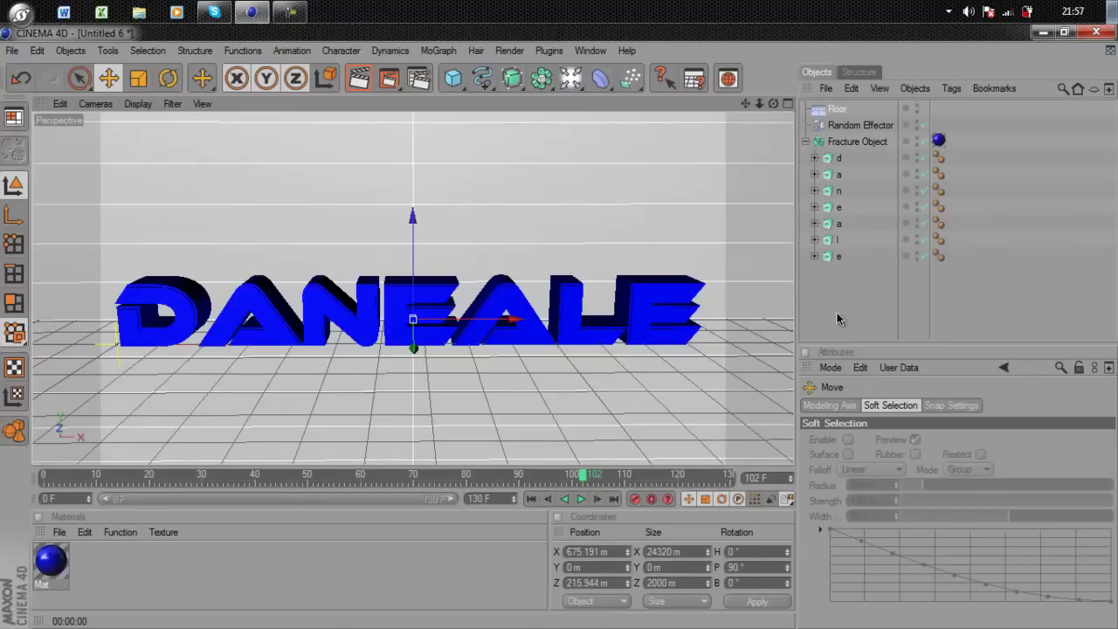
left_click(857, 303)
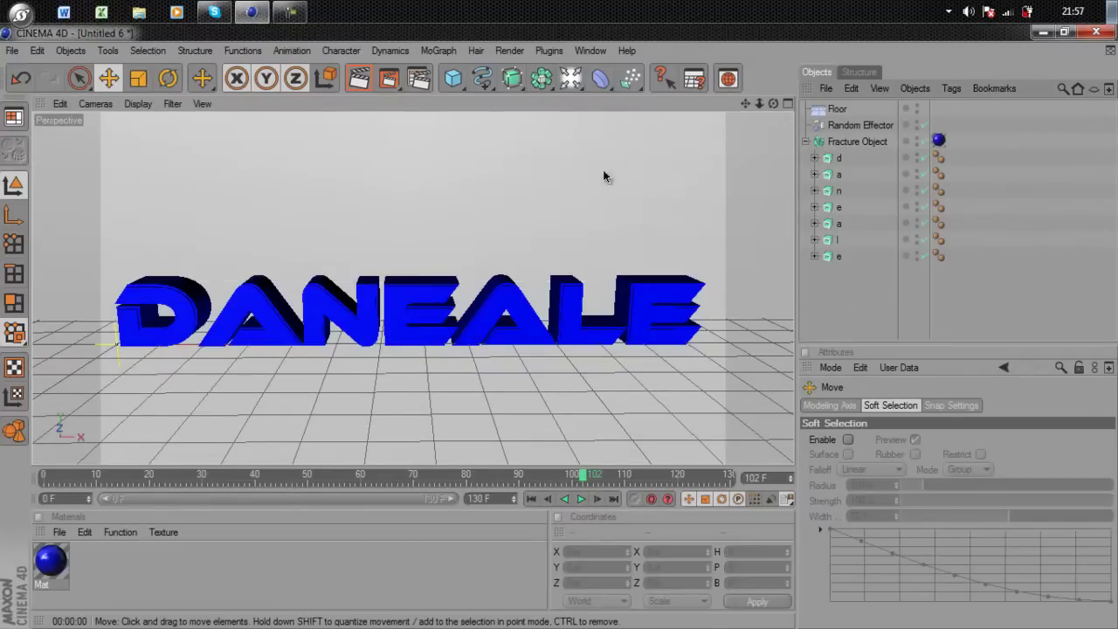
- Add a light and place it above and in front of the letters at about X 673 m, Y 739 m and Z -965 m
left_click(570, 79)
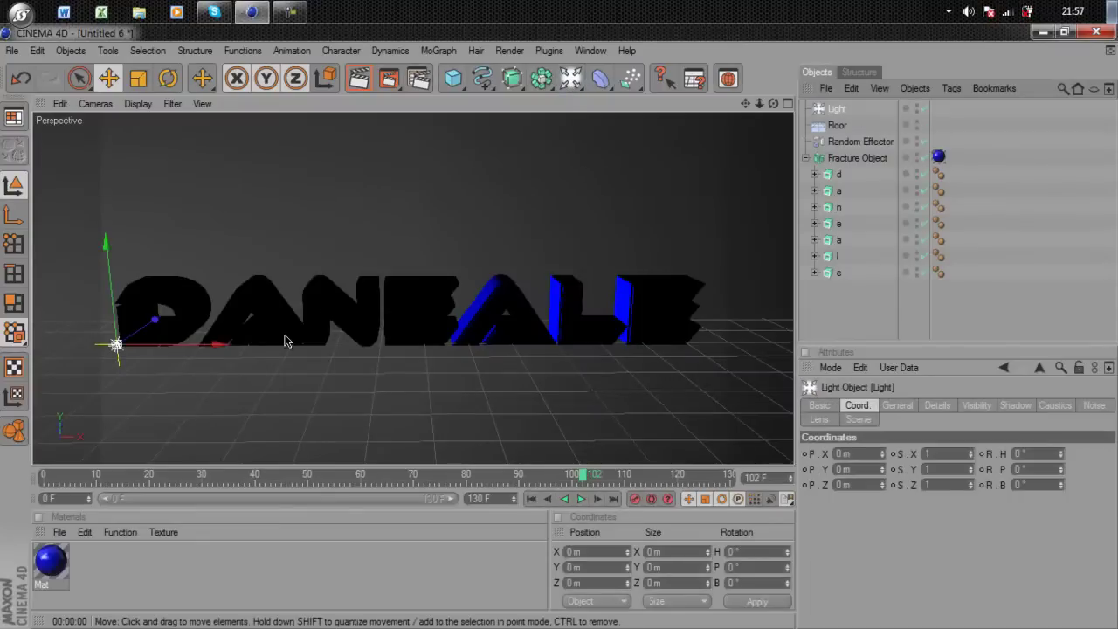
left_click_drag(687, 339, 559, 332)
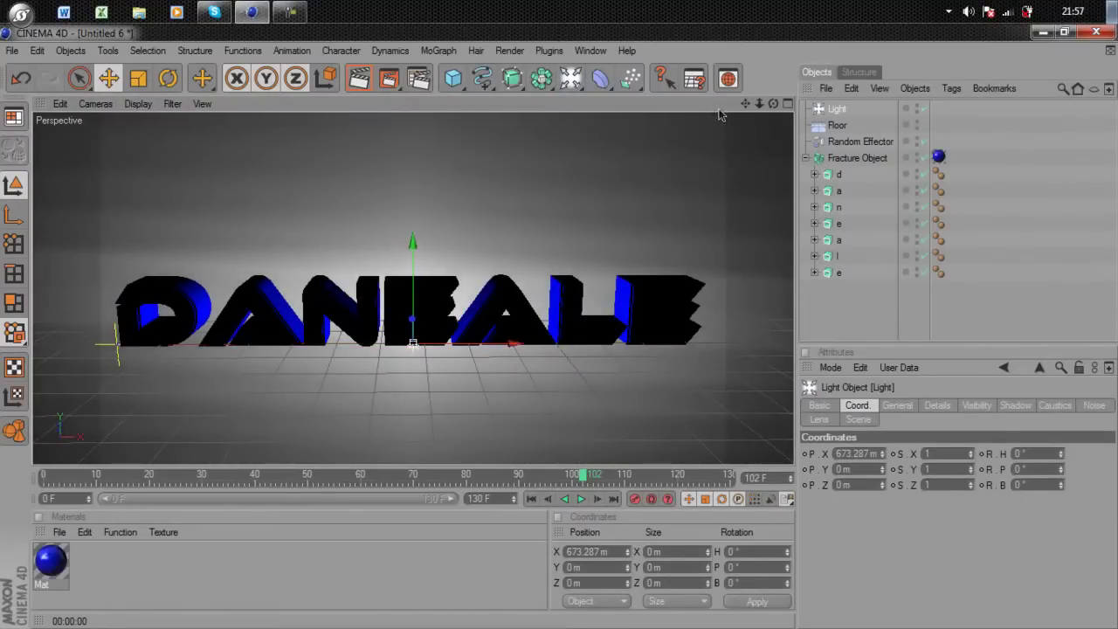
left_click_drag(774, 103, 559, 326)
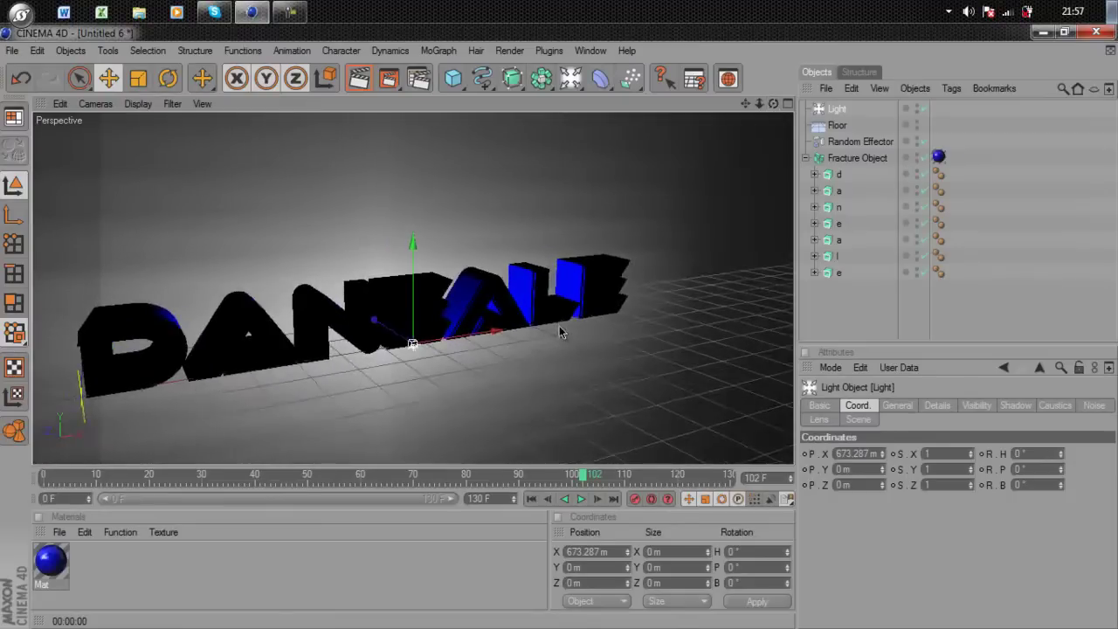
left_click_drag(765, 105, 496, 333)
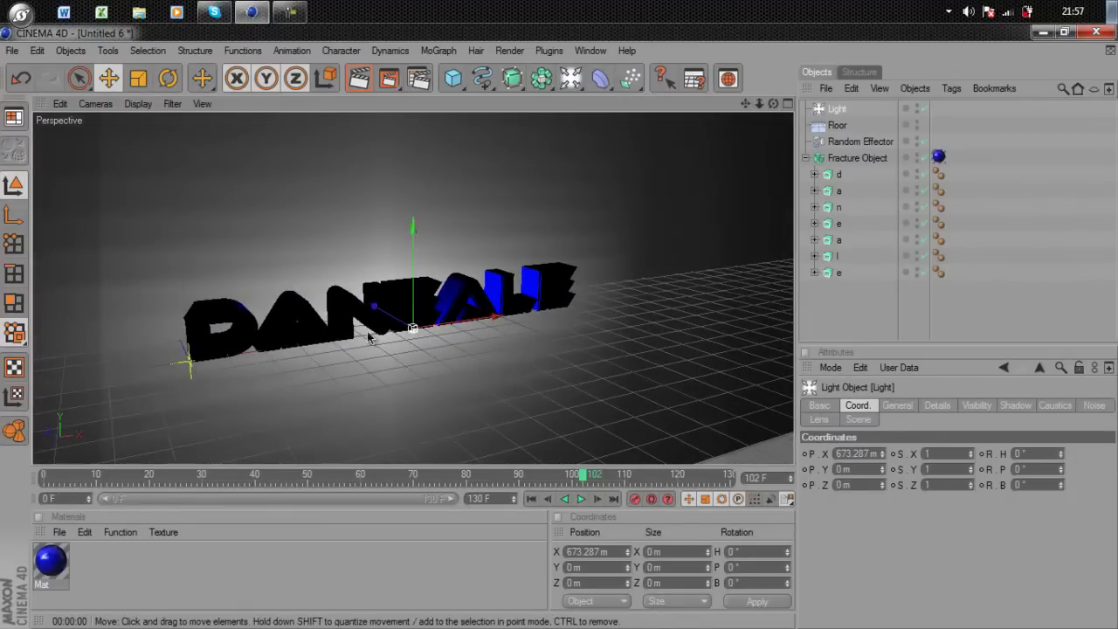
left_click_drag(378, 314, 707, 392)
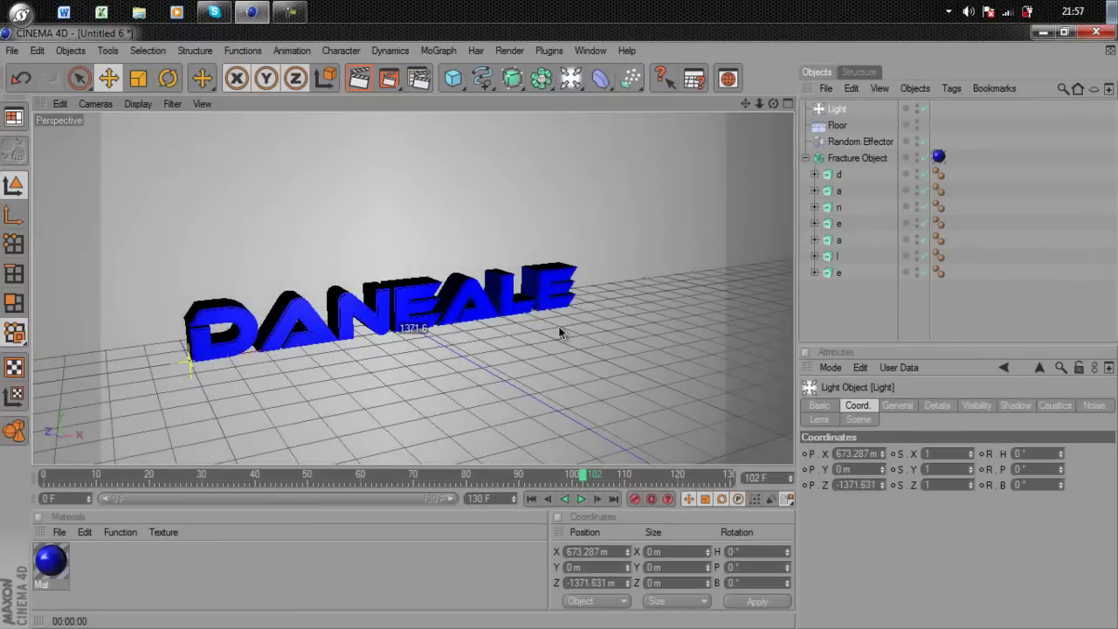
left_click_drag(559, 328, 559, 328)
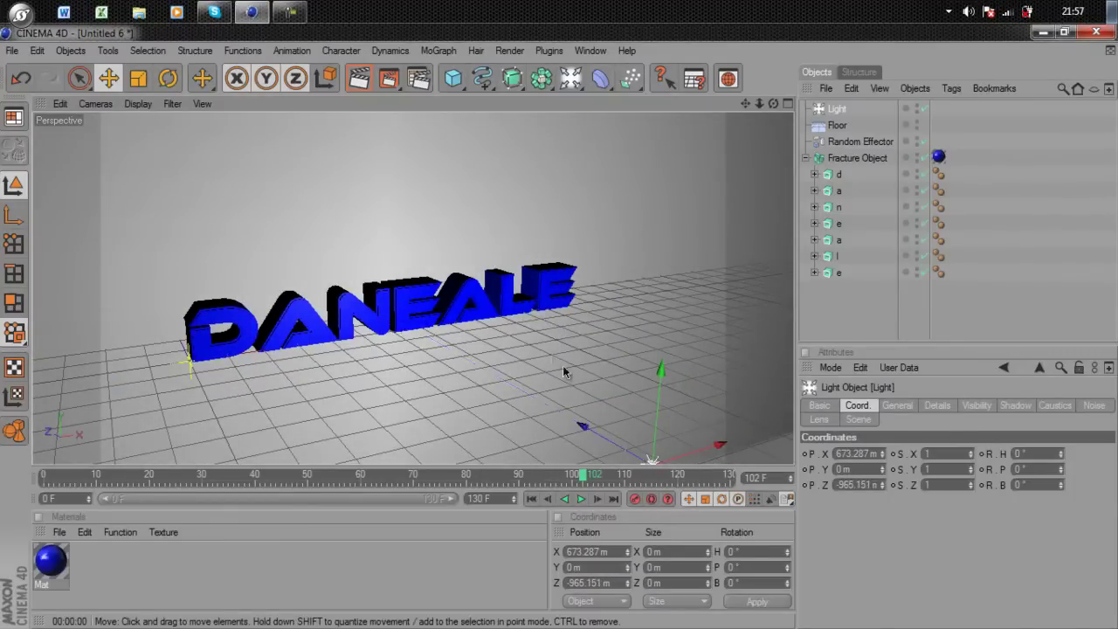
left_click_drag(677, 398, 559, 306)
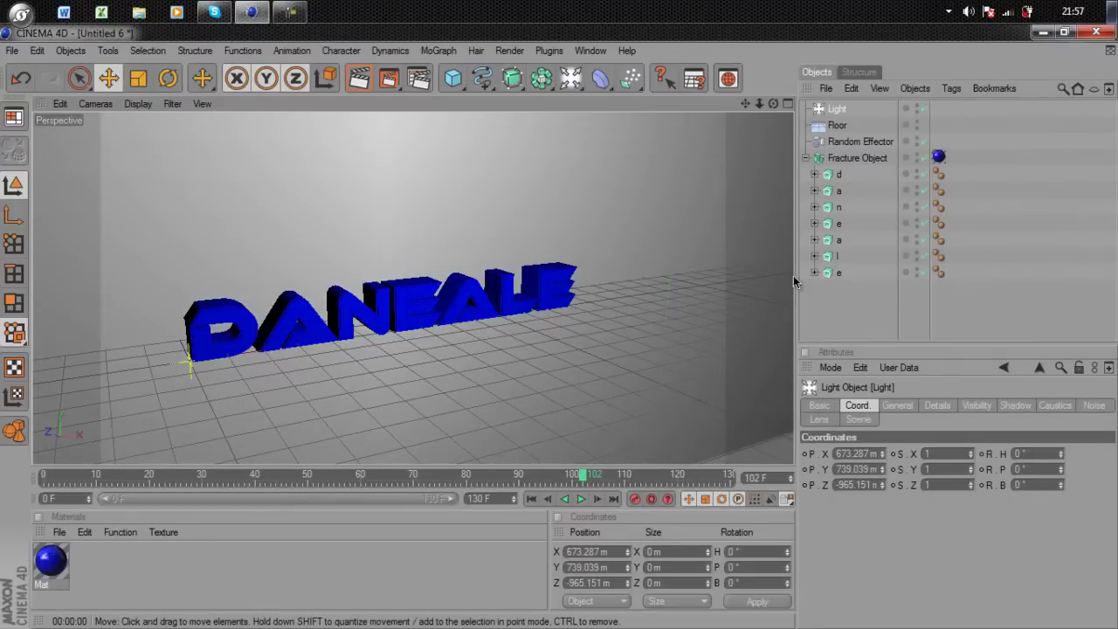
left_click_drag(772, 110, 560, 332)
left_click_drag(761, 106, 559, 326)
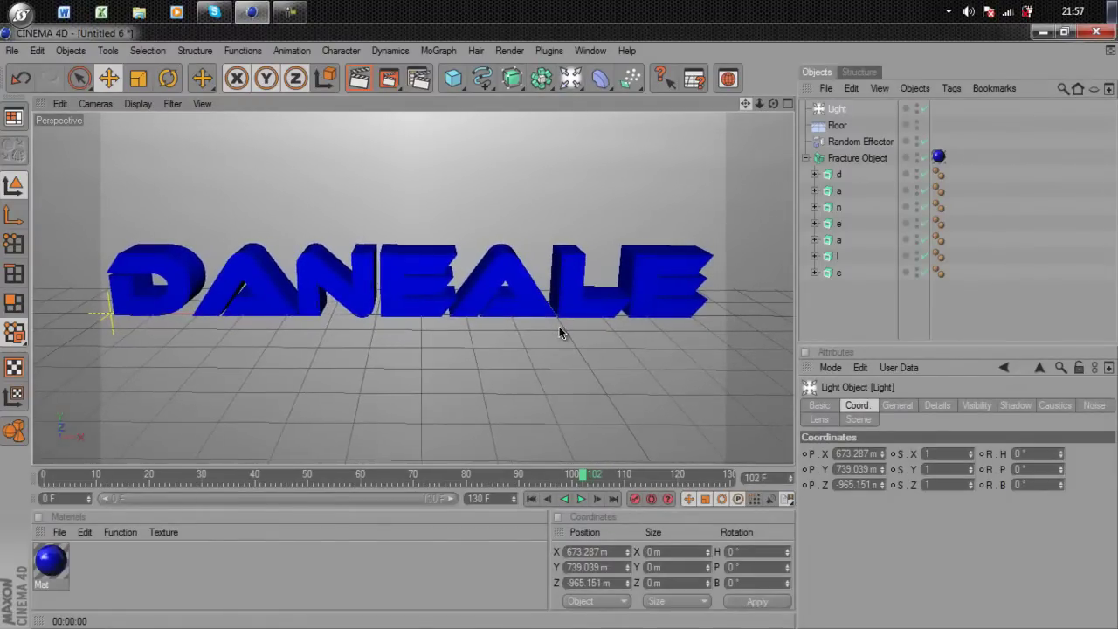
- Render the perspective view to check the lighting on the letters and backdrop
left_click(358, 78)
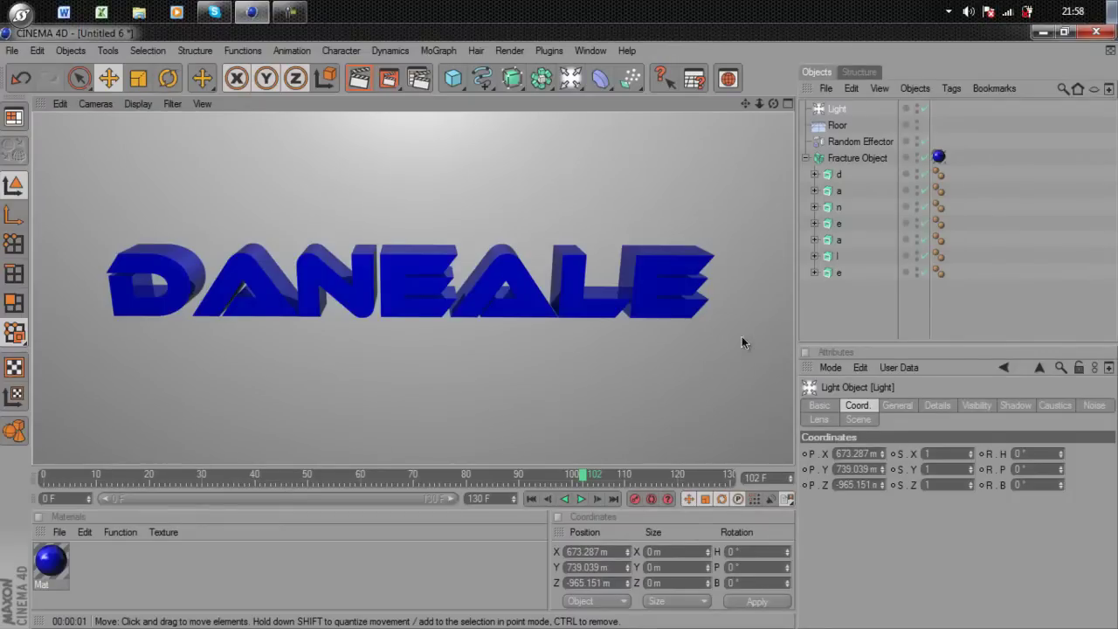
left_click(837, 316)
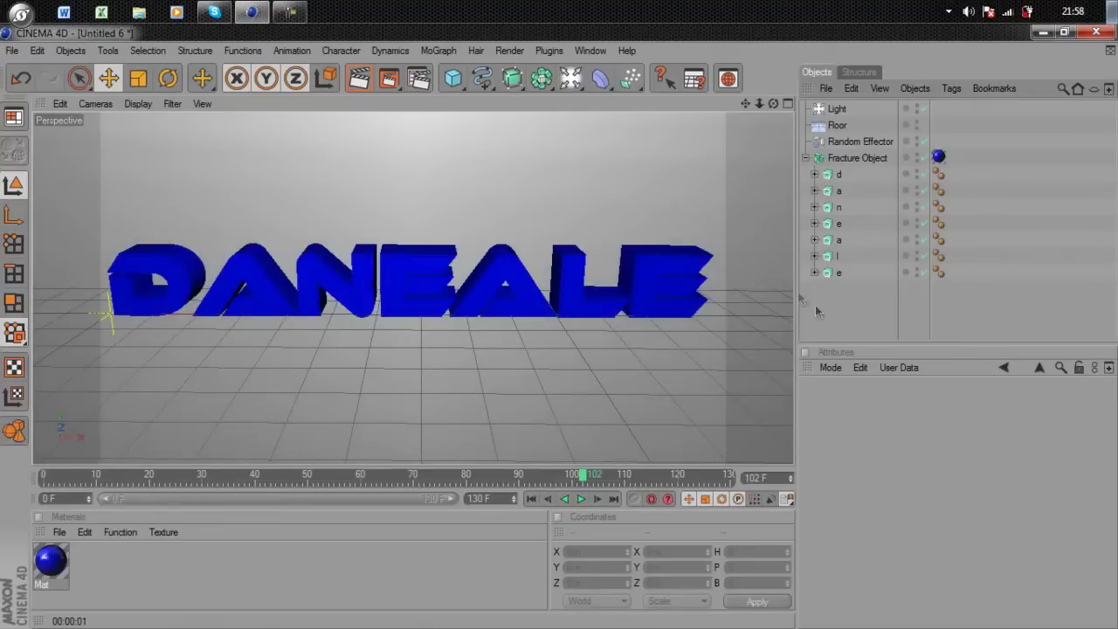
- Add a camera at the current view and look through it
left_click(571, 78)
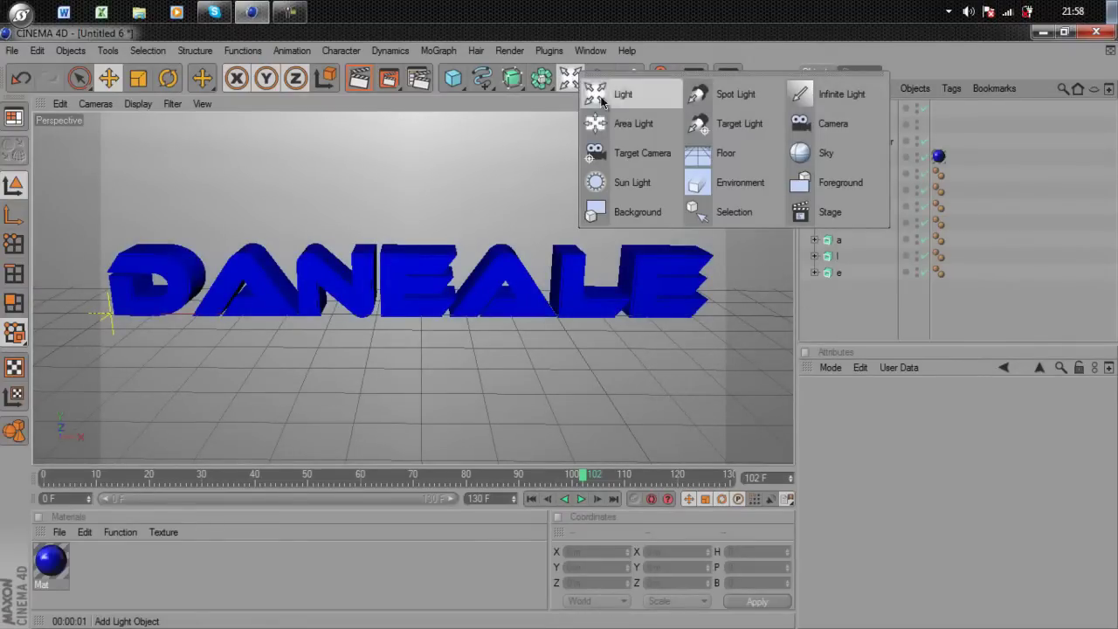
left_click(826, 126)
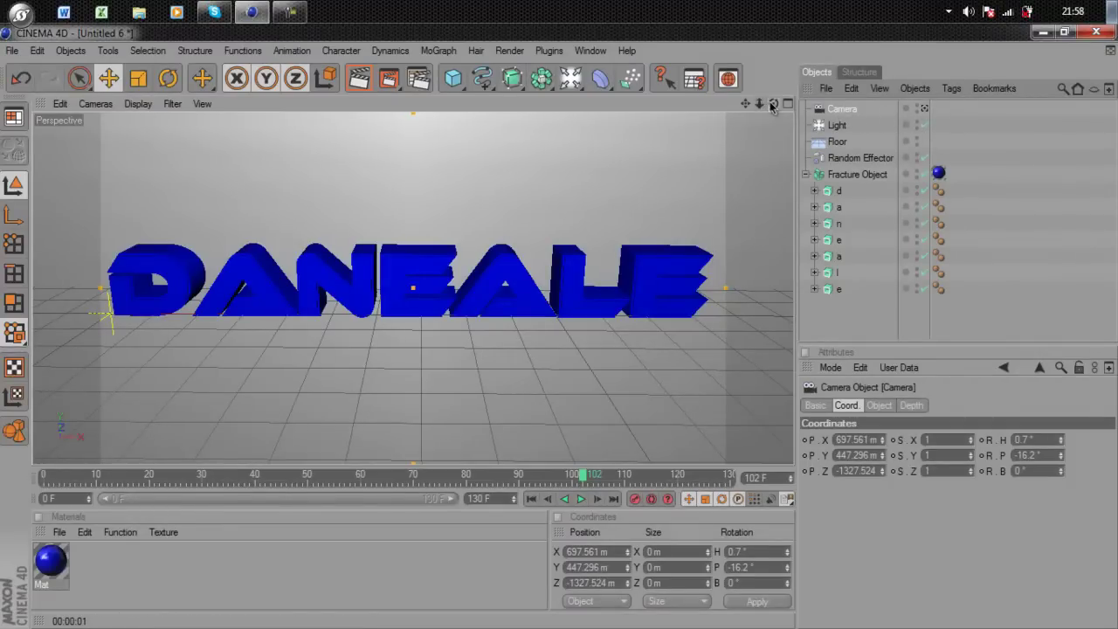
left_click_drag(773, 105, 560, 326)
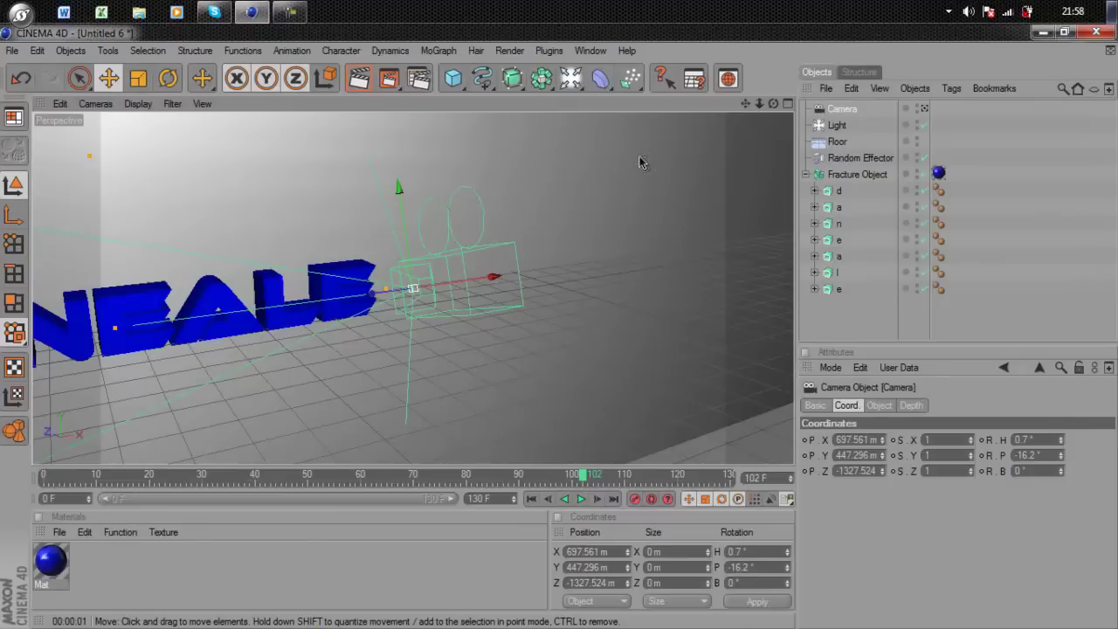
left_click(924, 110)
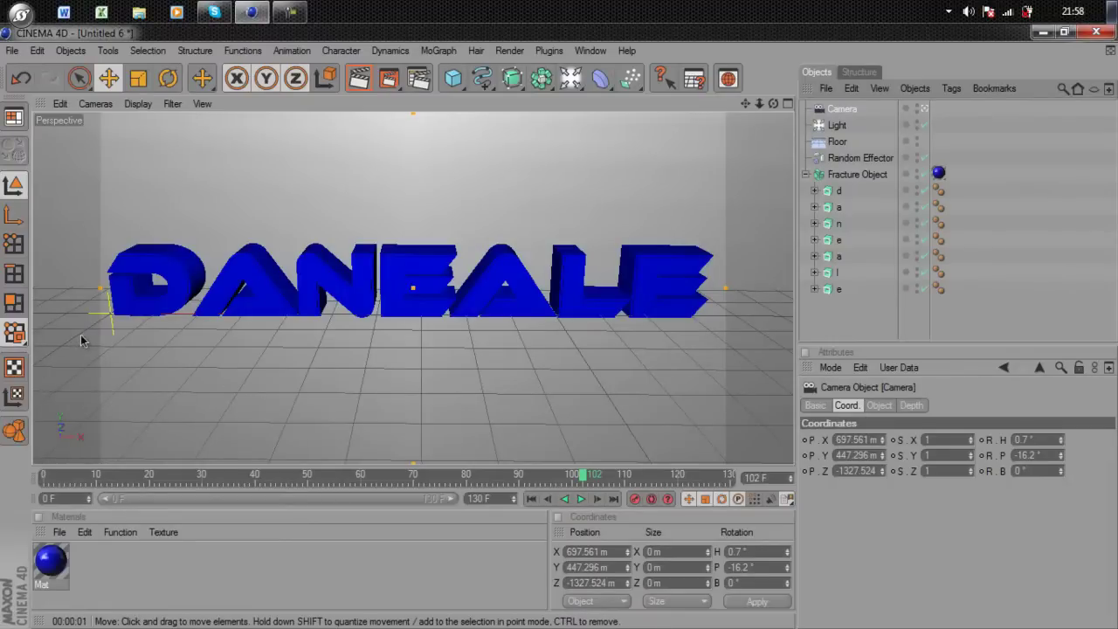
- At frame 0, move the camera to about X -596 m, Y 412 m, Z -1389 m, heading -31.6°, pitch -6.5°, and record a keyframe
left_click(861, 326)
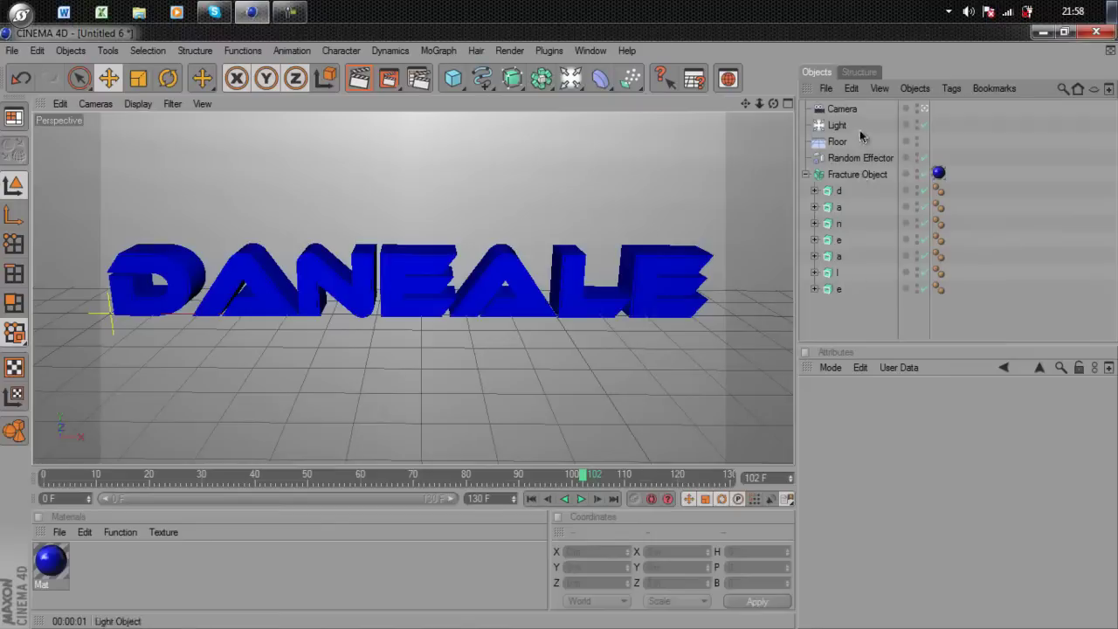
left_click(842, 109)
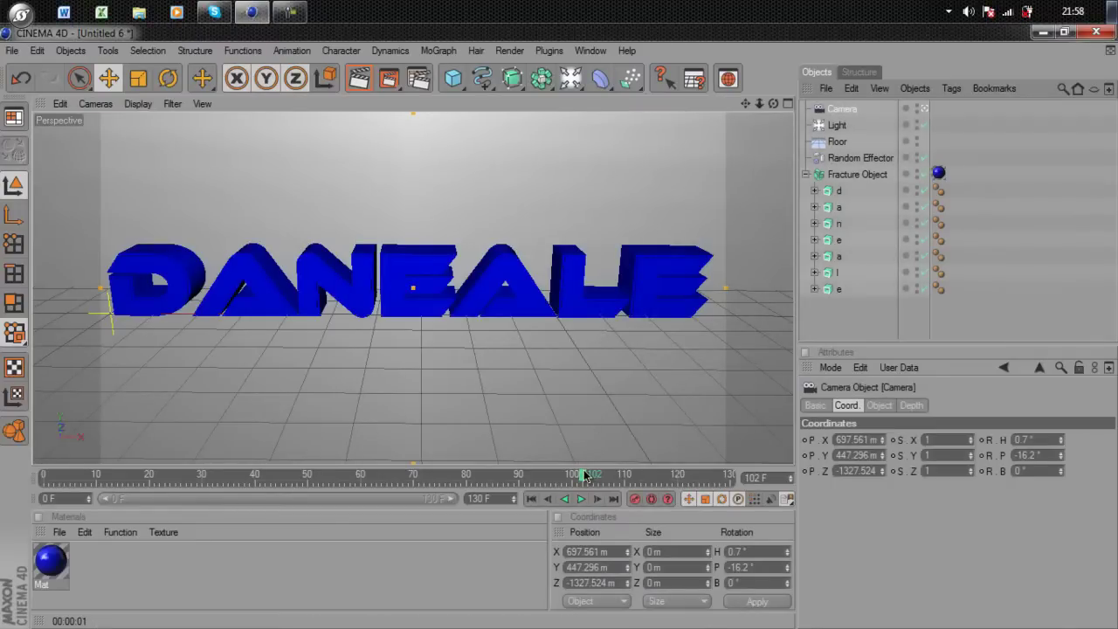
left_click_drag(583, 471, 35, 494)
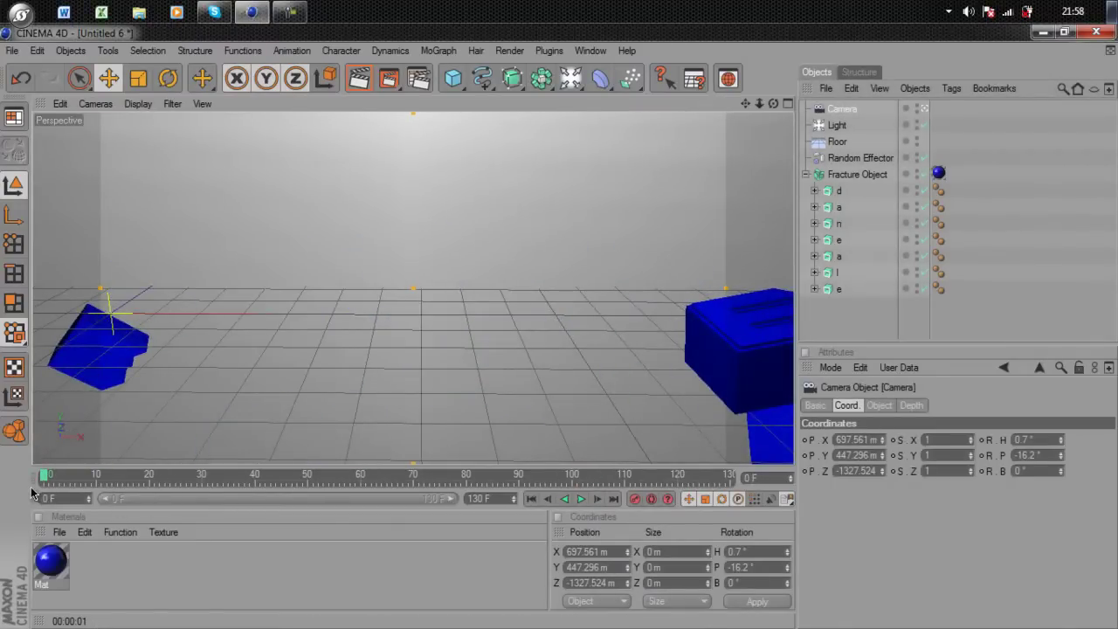
left_click_drag(774, 105, 559, 331)
left_click_drag(748, 110, 562, 332)
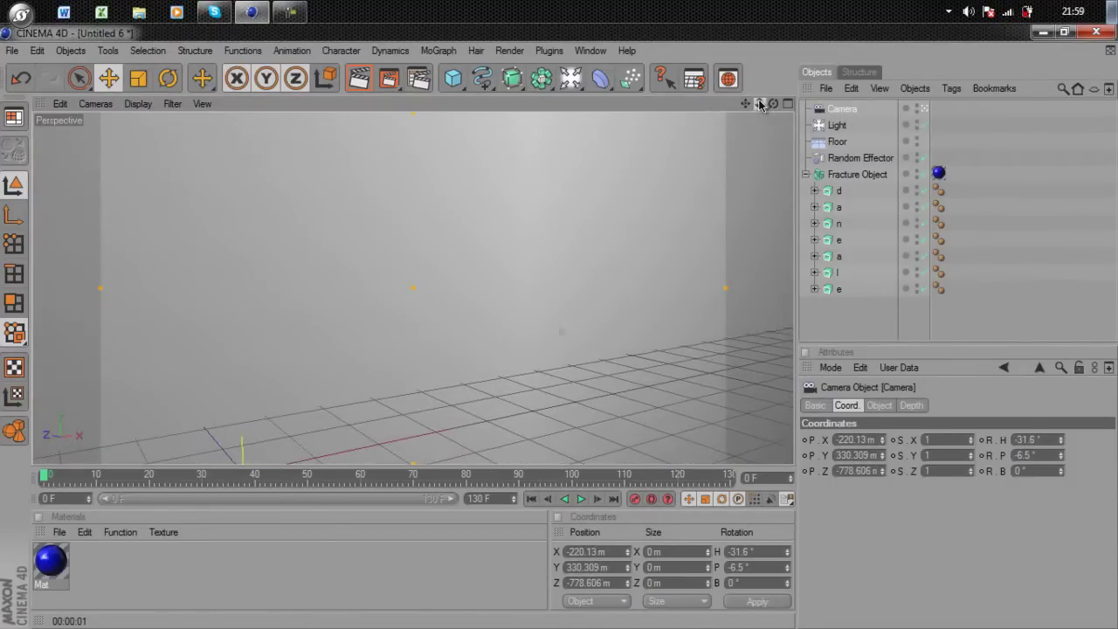
left_click_drag(760, 105, 560, 333)
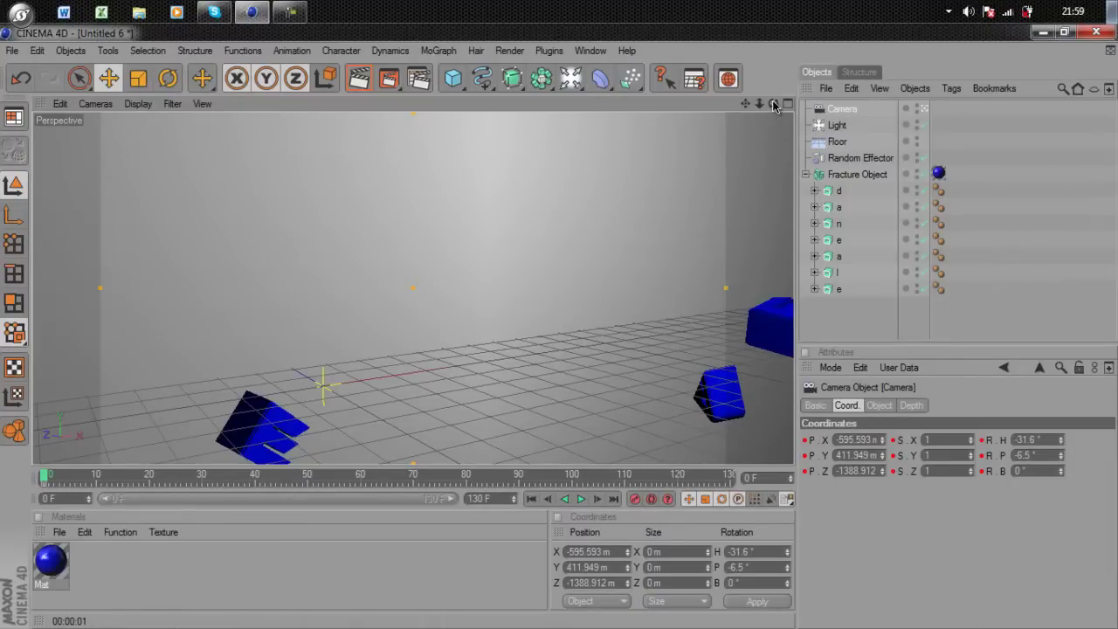
left_click_drag(524, 331, 587, 313, "alt")
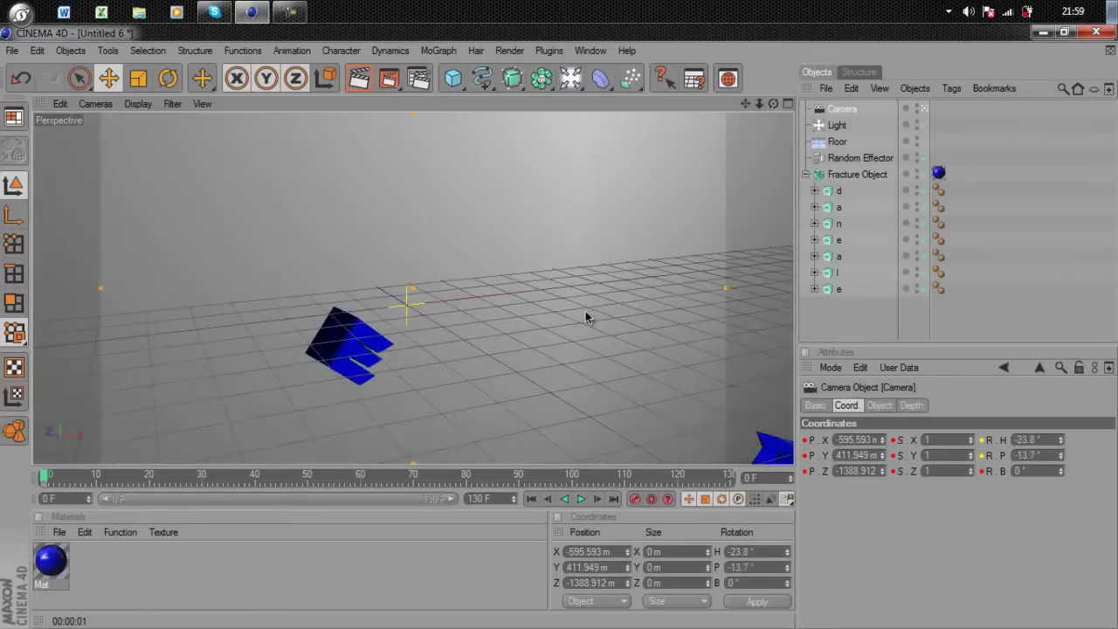
left_click(519, 476)
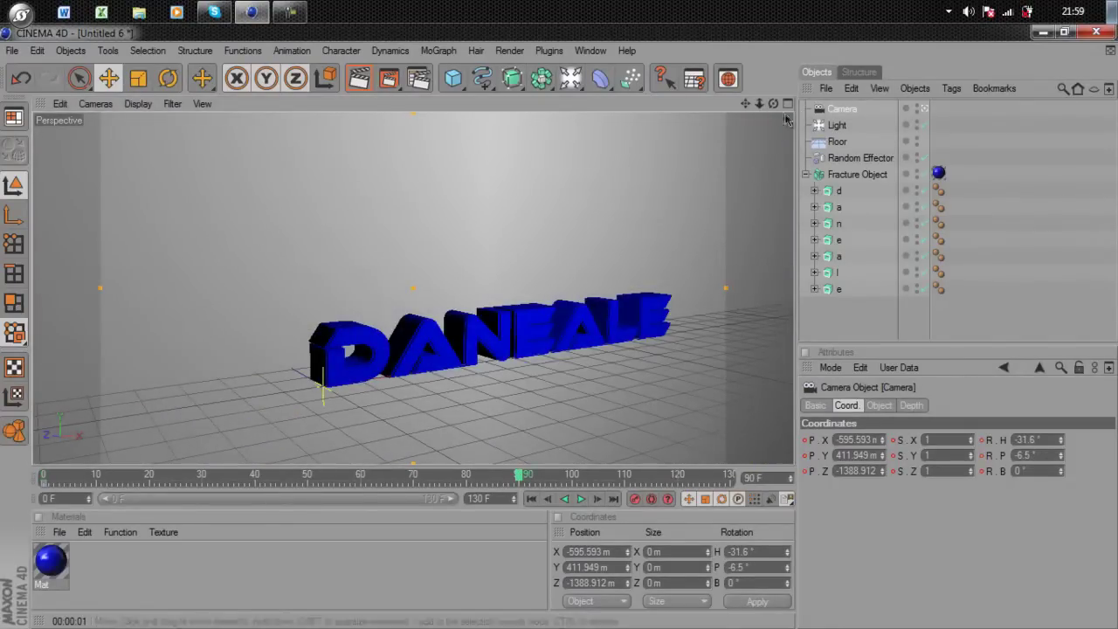
left_click_drag(773, 106, 560, 332)
left_click_drag(745, 103, 420, 336)
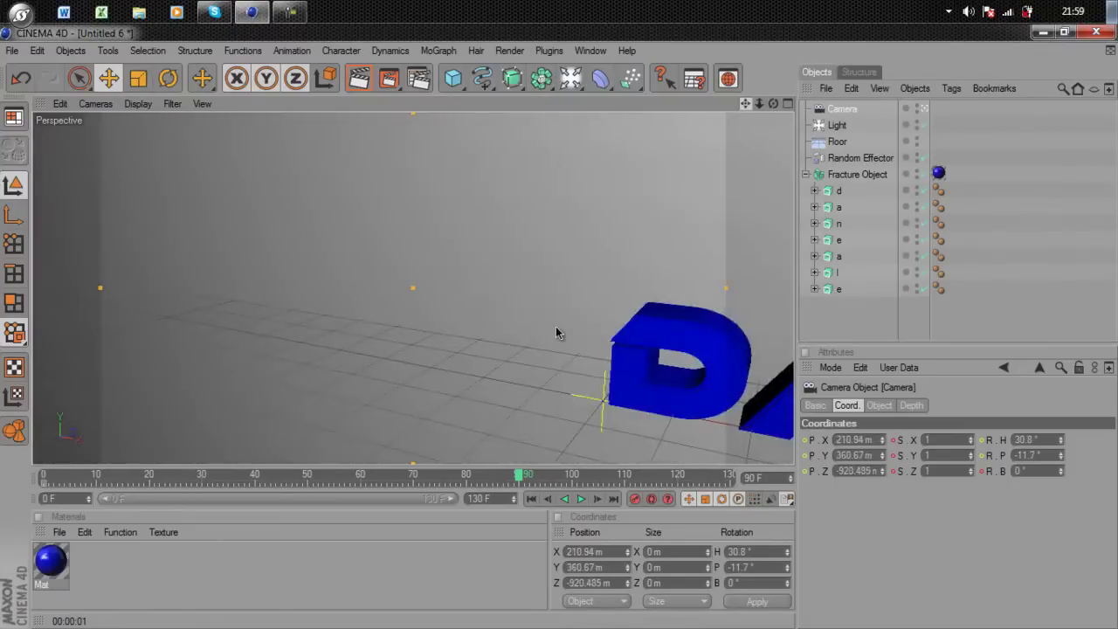
mouse_move(556, 326)
middle_mouse_down("alt")
mouse_move(489, 332)
mouse_move(562, 332)
middle_mouse_up("alt")
left_click_drag(759, 103, 557, 333)
left_click_drag(752, 106, 594, 323)
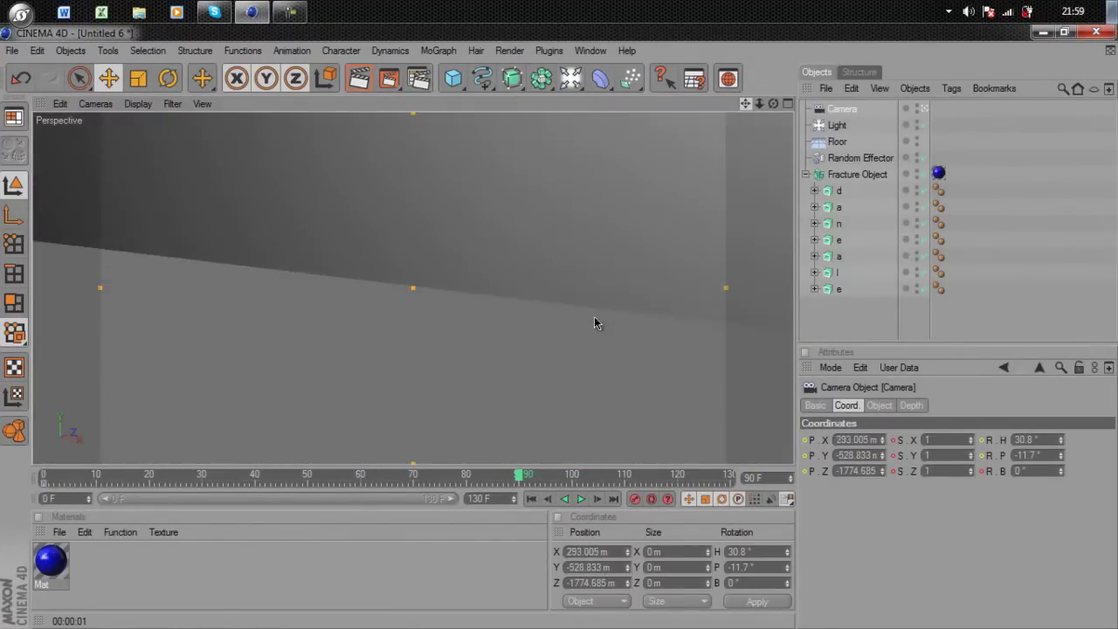
left_click(467, 483)
- At frame 90, move the camera to about X 1421 m, Y 346 m, Z -968 m, heading 29.7°, pitch -11.2°, and record a keyframe
left_click(524, 477)
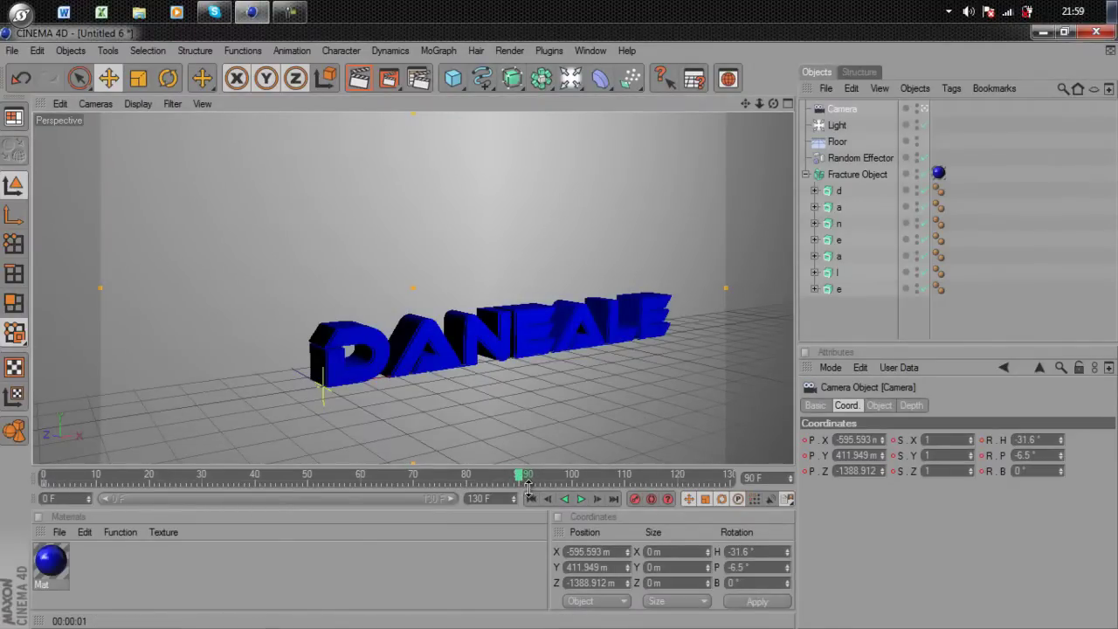
left_click_drag(773, 104, 558, 329)
scroll(557, 329, "up", 10)
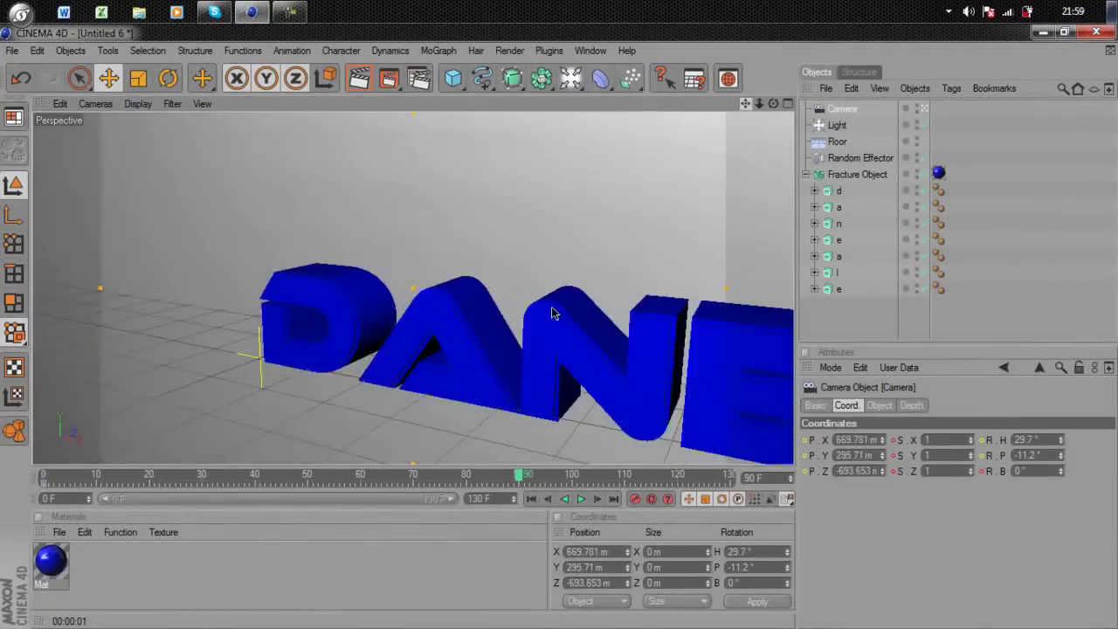
scroll(559, 332, "down", 5)
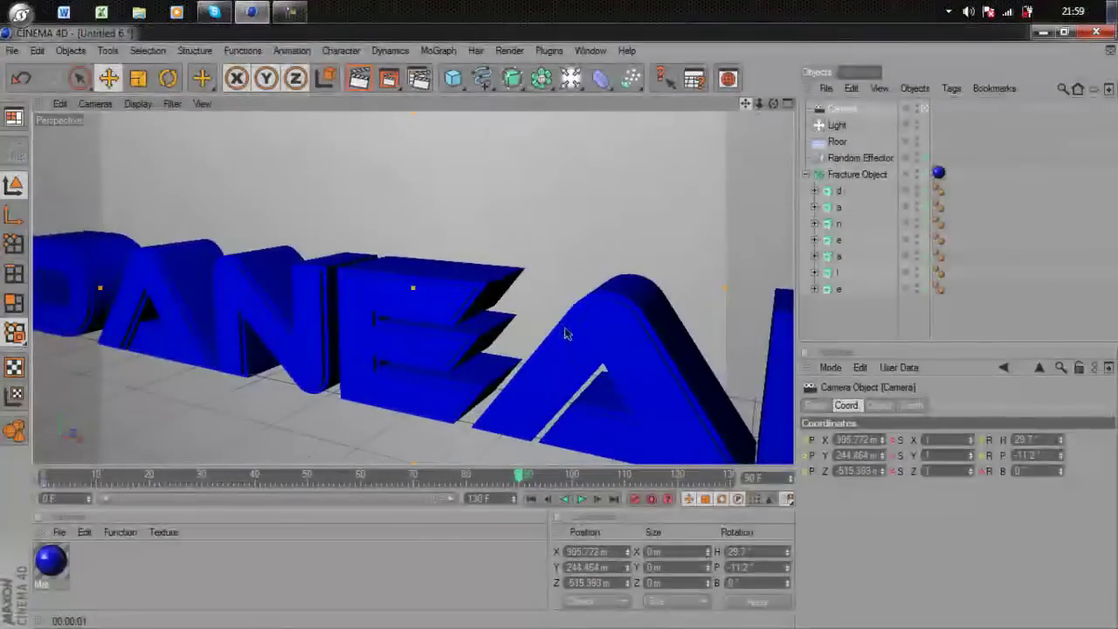
scroll(555, 327, "down", 5)
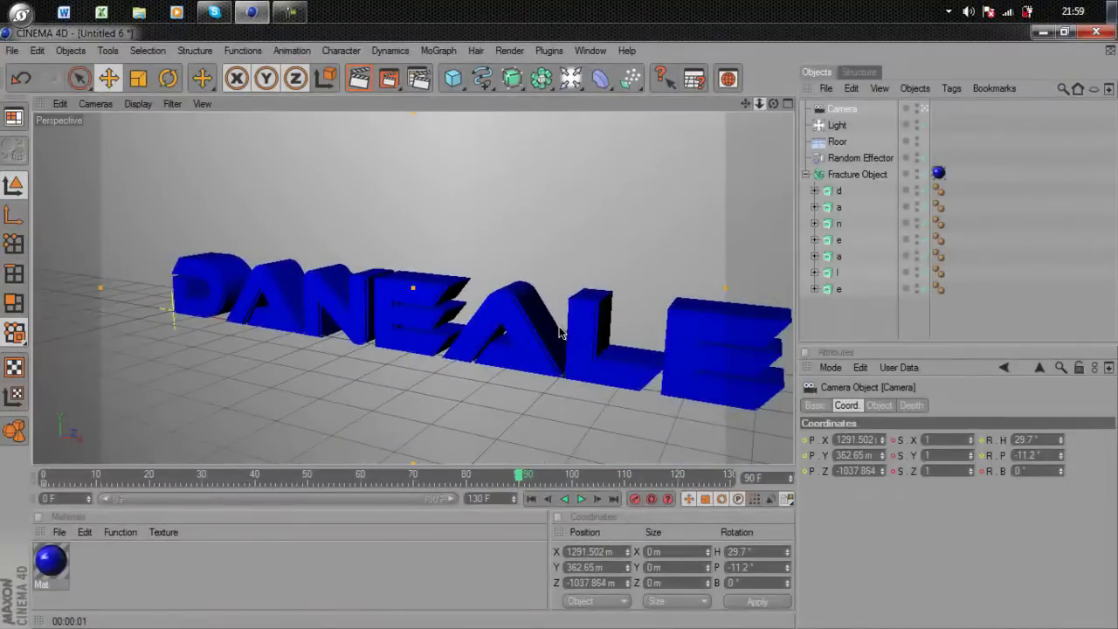
left_click_drag(745, 105, 736, 189)
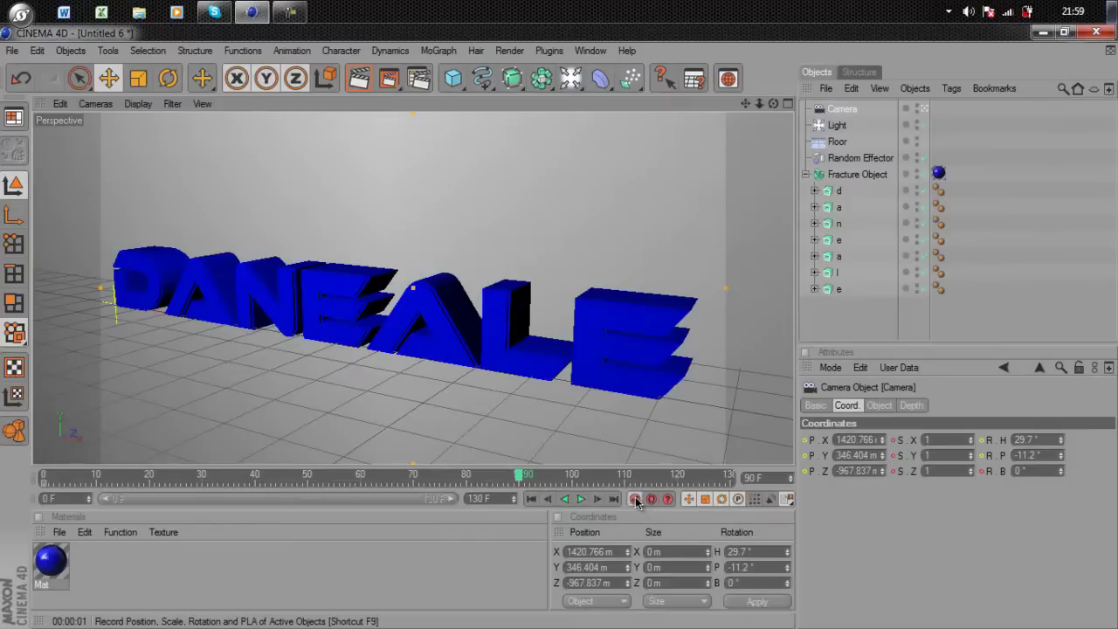
- At frame 130, move the camera to about X 722 m, Y 396 m, Z -1436 m, heading 0.8°, pitch -13.3°, and record a keyframe
left_click_drag(519, 476, 734, 478)
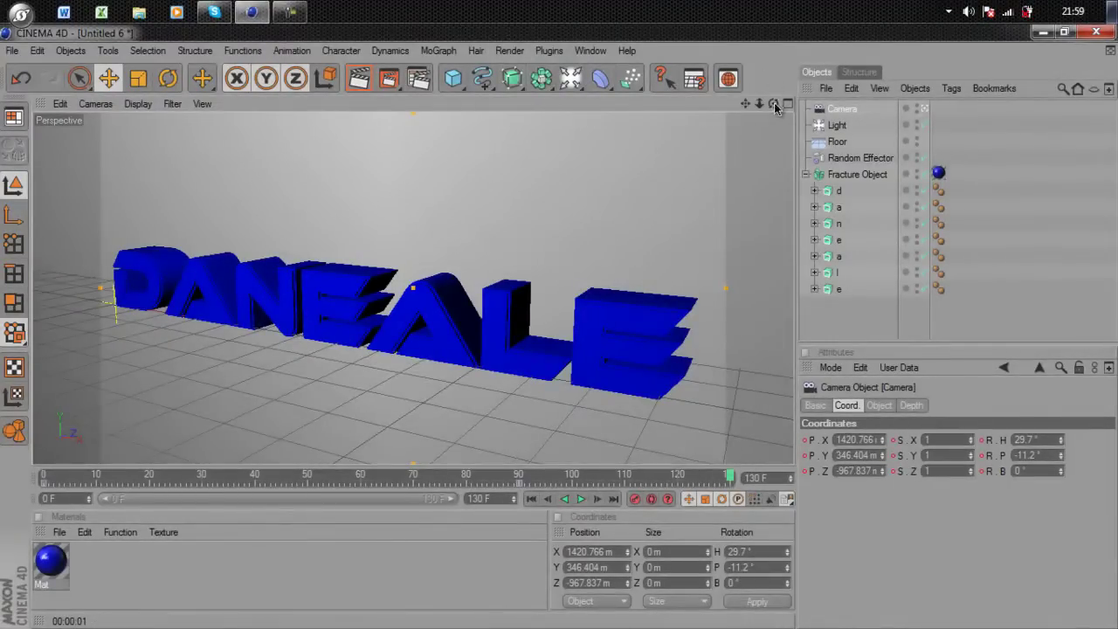
left_click_drag(775, 106, 560, 332)
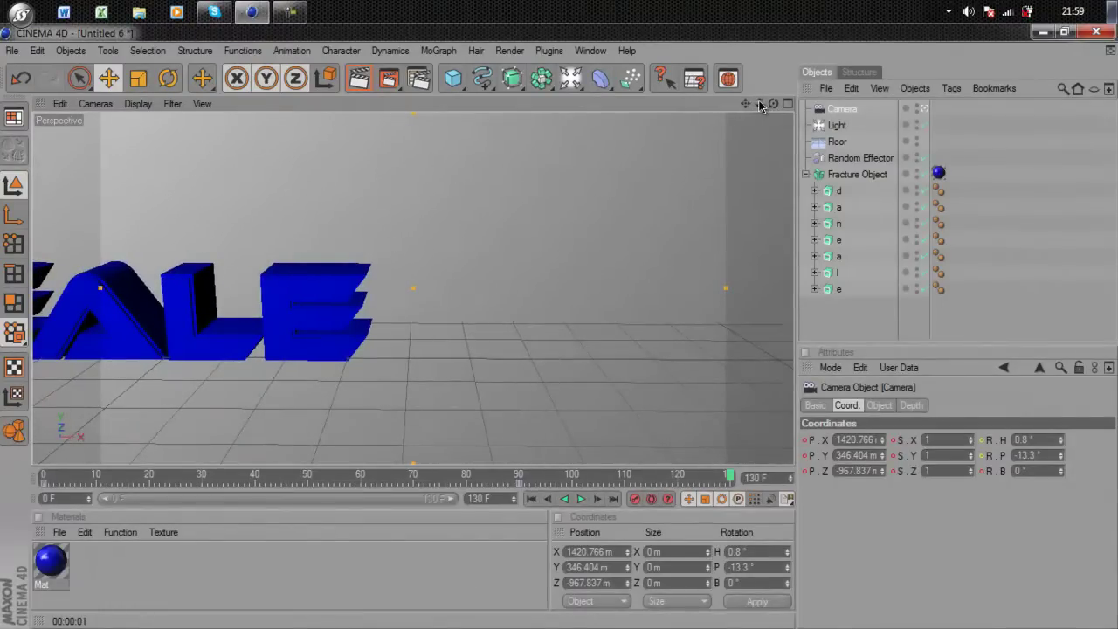
left_click_drag(759, 103, 561, 330)
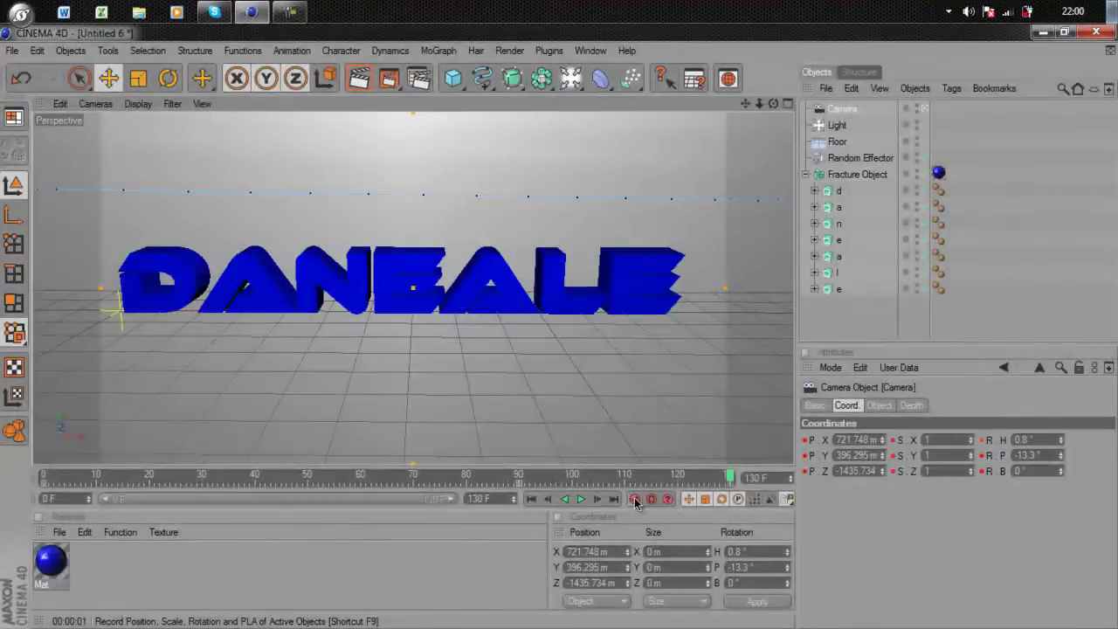
- Play back the animation to check the camera movement and the flying letters, and clear the object selection
left_click(581, 500)
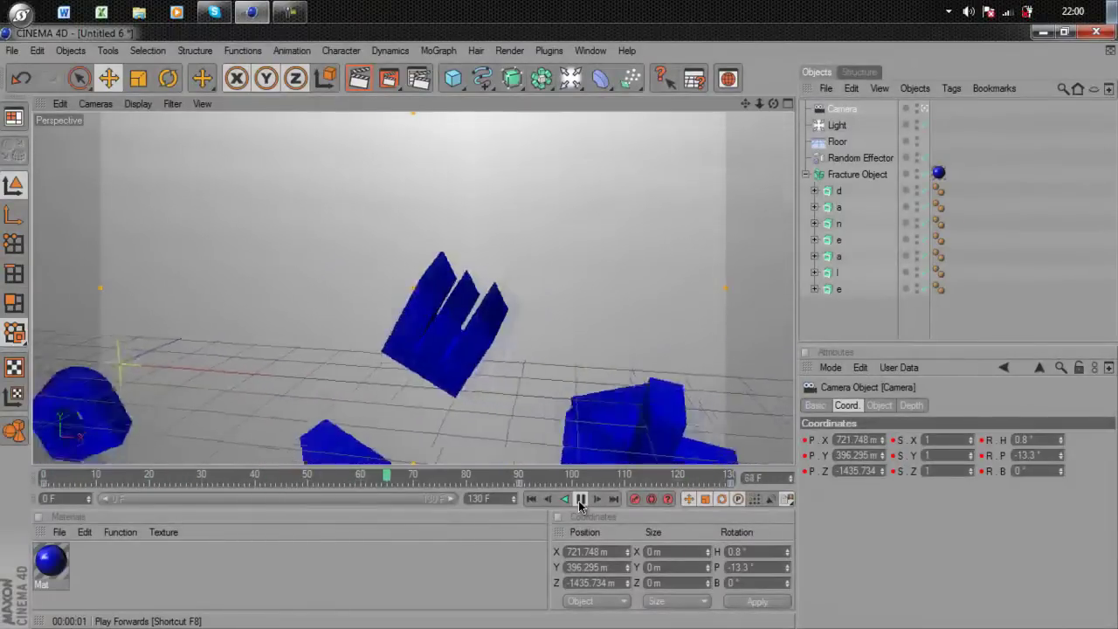
left_click(580, 500)
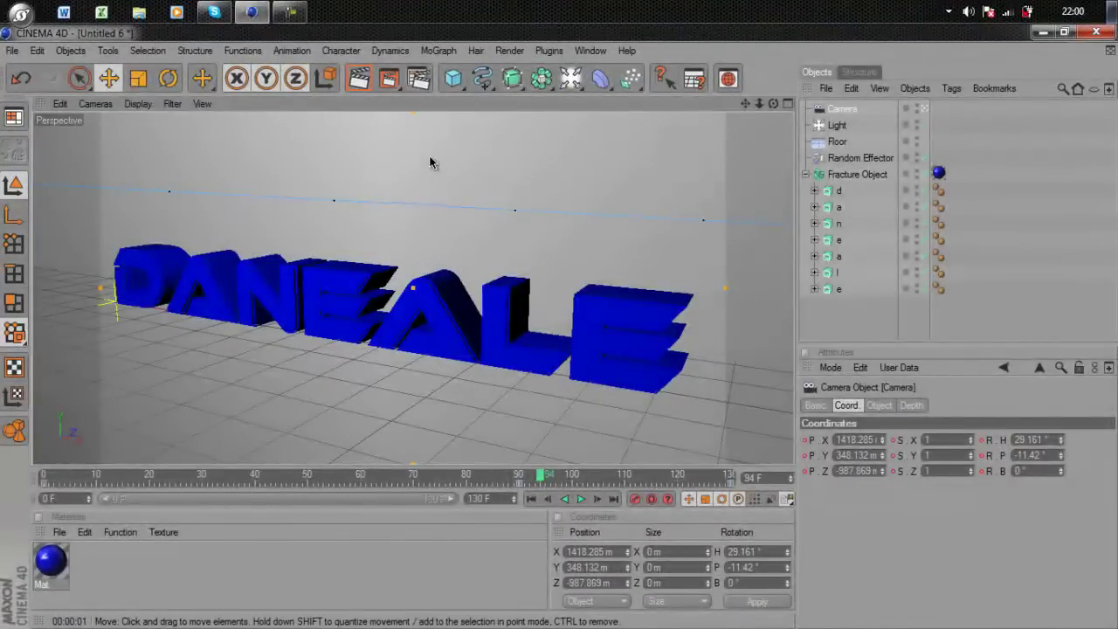
left_click(549, 206)
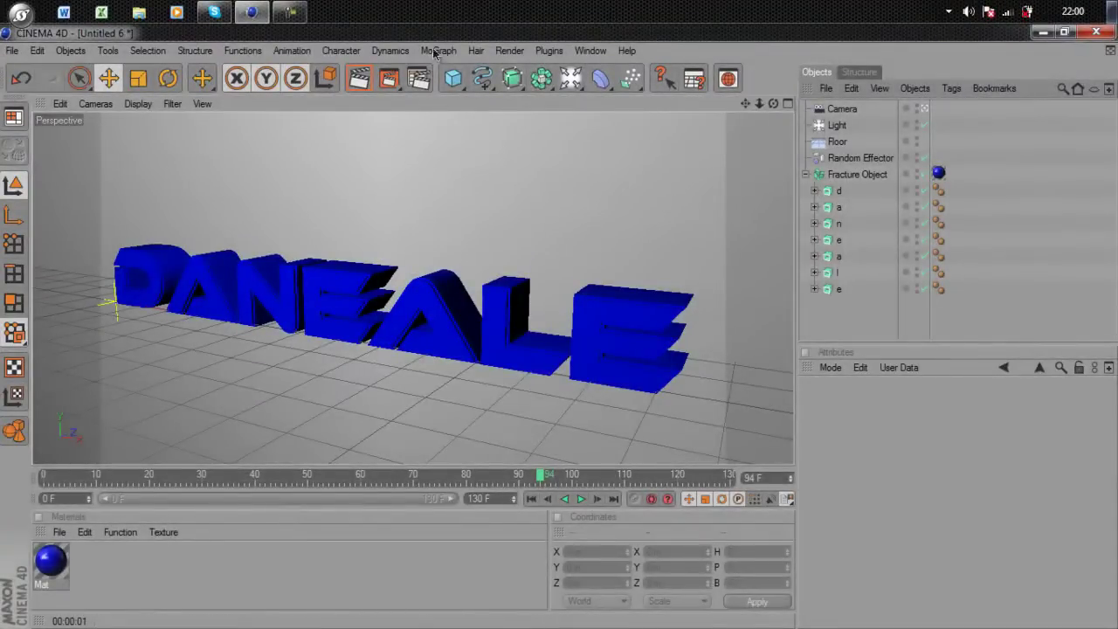
- Set the render output's frame range to All Frames
left_click(419, 79)
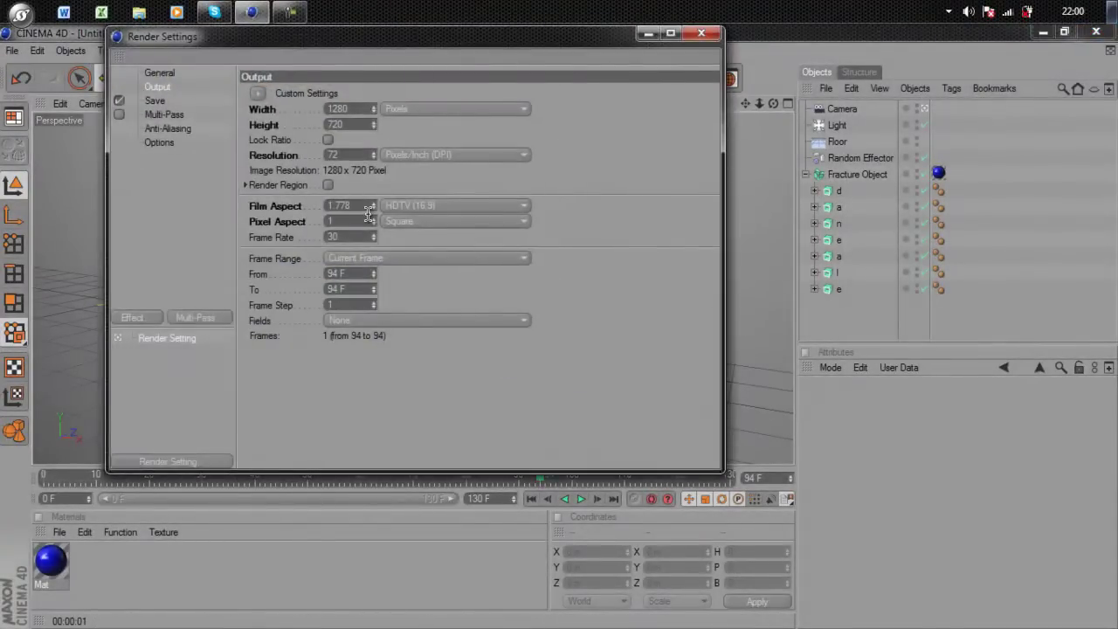
left_click(343, 256)
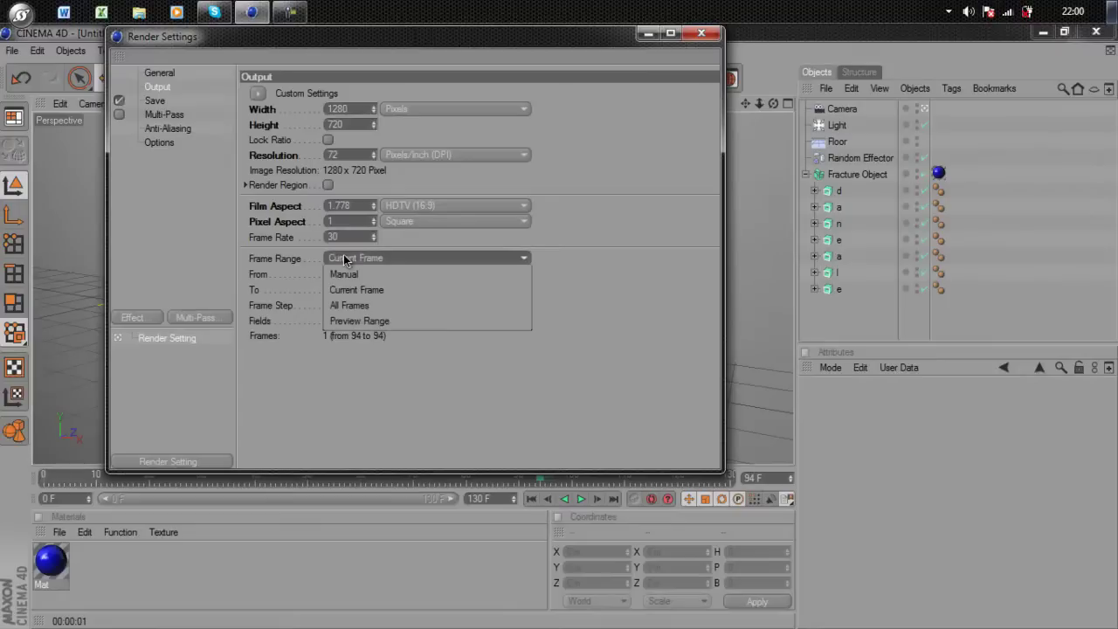
left_click(354, 304)
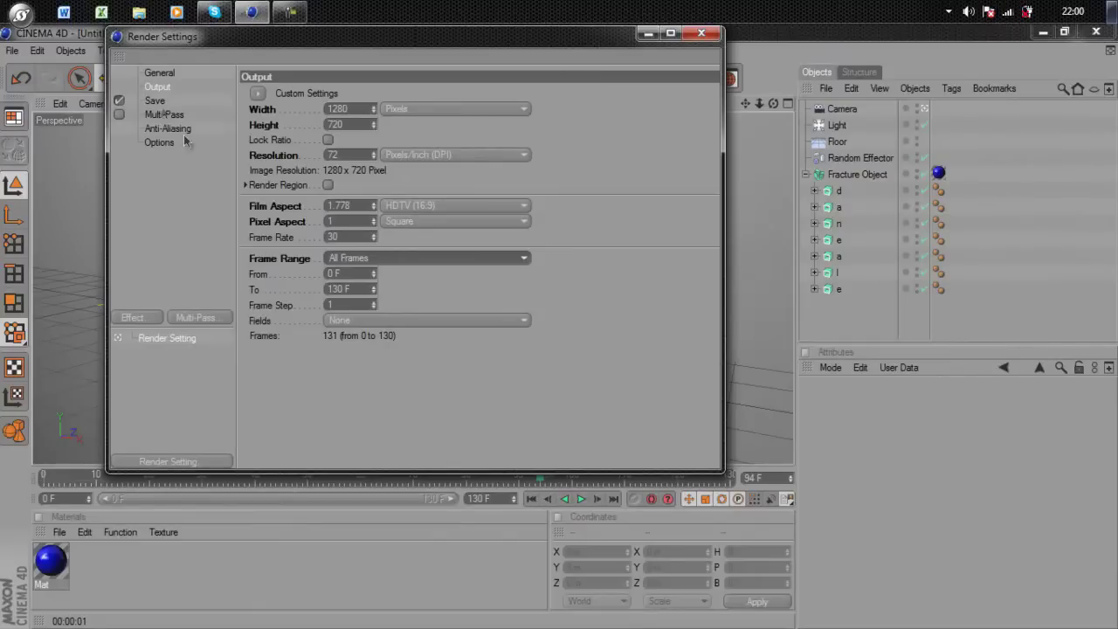
- Set the render to save to the Desktop under the file name tut
left_click(156, 101)
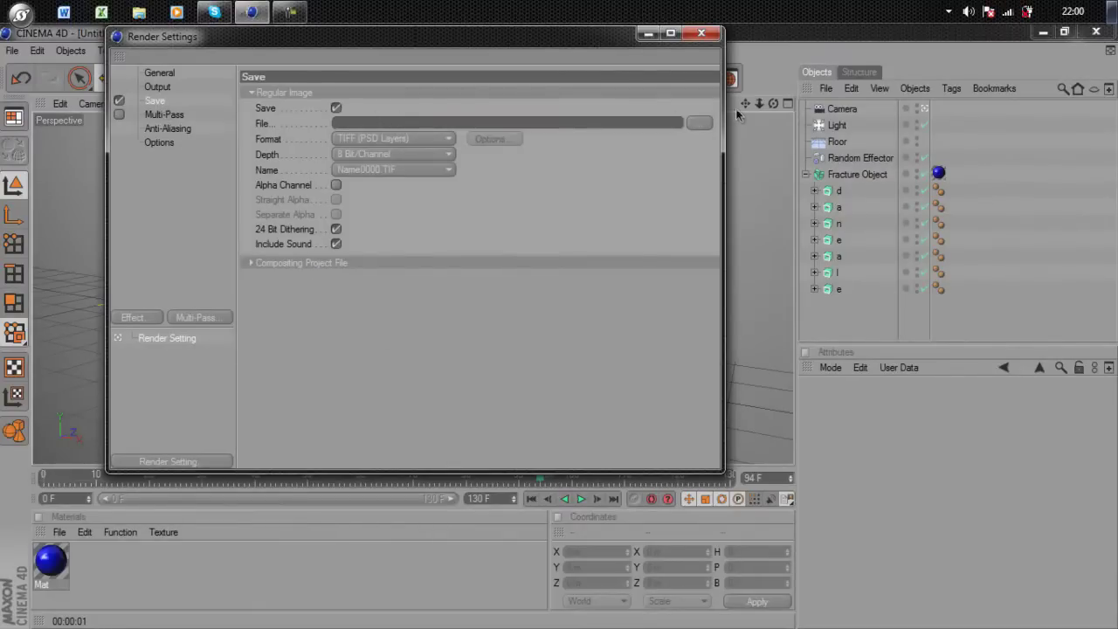
left_click(696, 123)
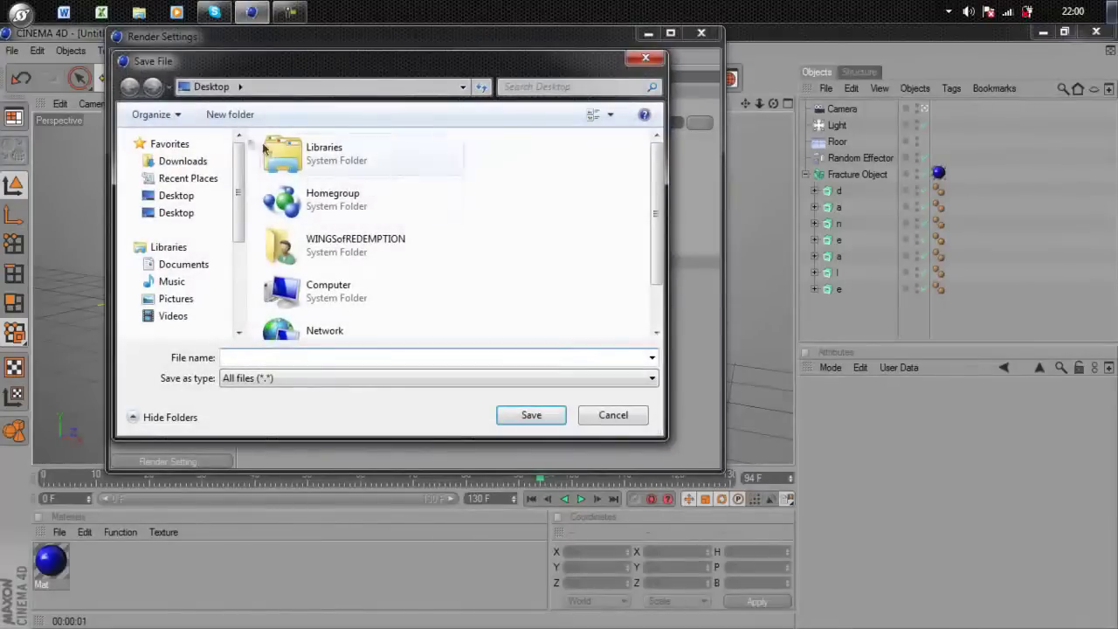
left_click(196, 196)
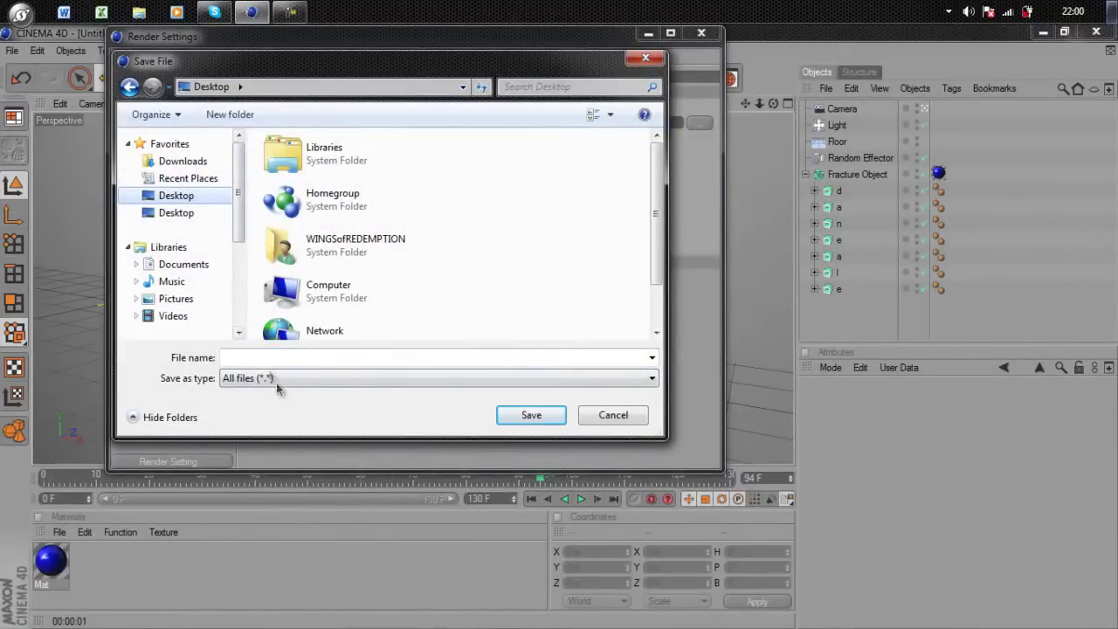
left_click(255, 357)
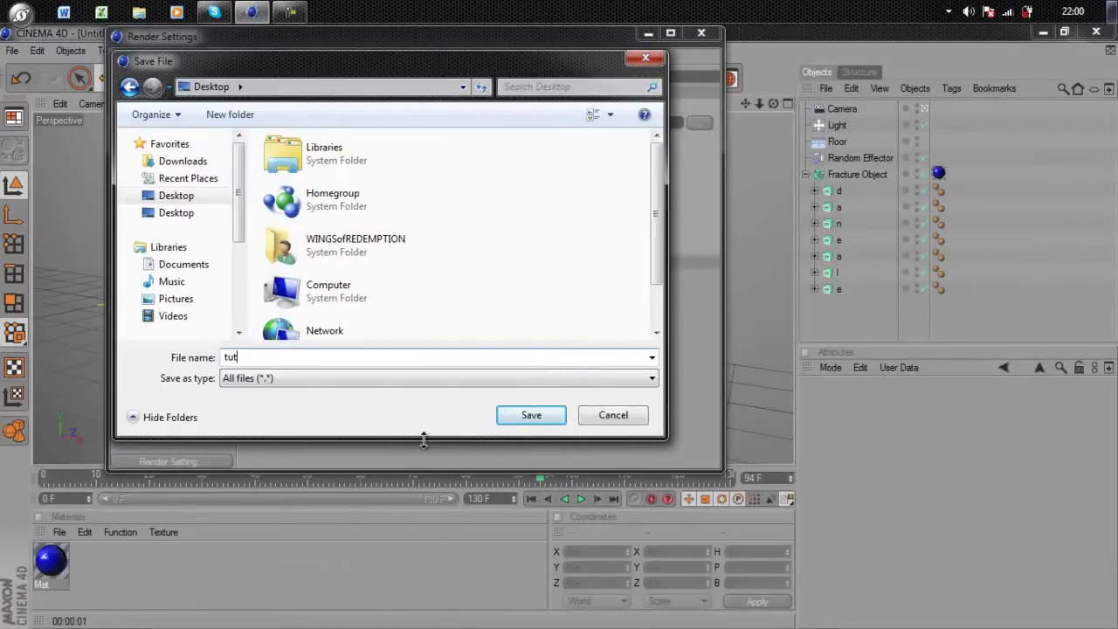
left_click(522, 419)
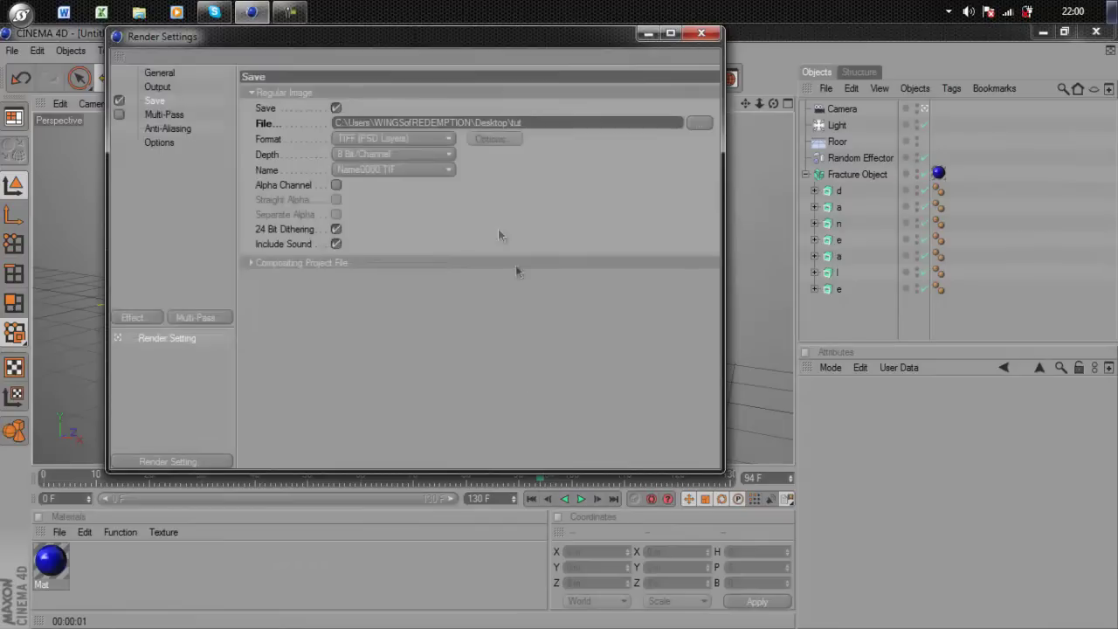
- Set the render's save format to QuickTime Movie
left_click(378, 141)
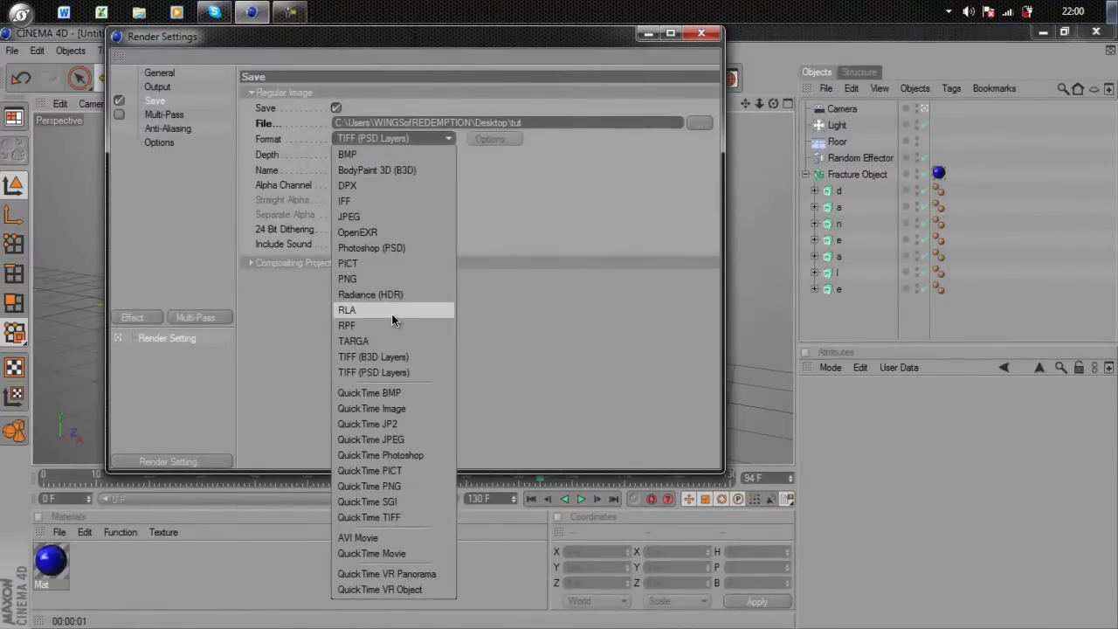
left_click(392, 554)
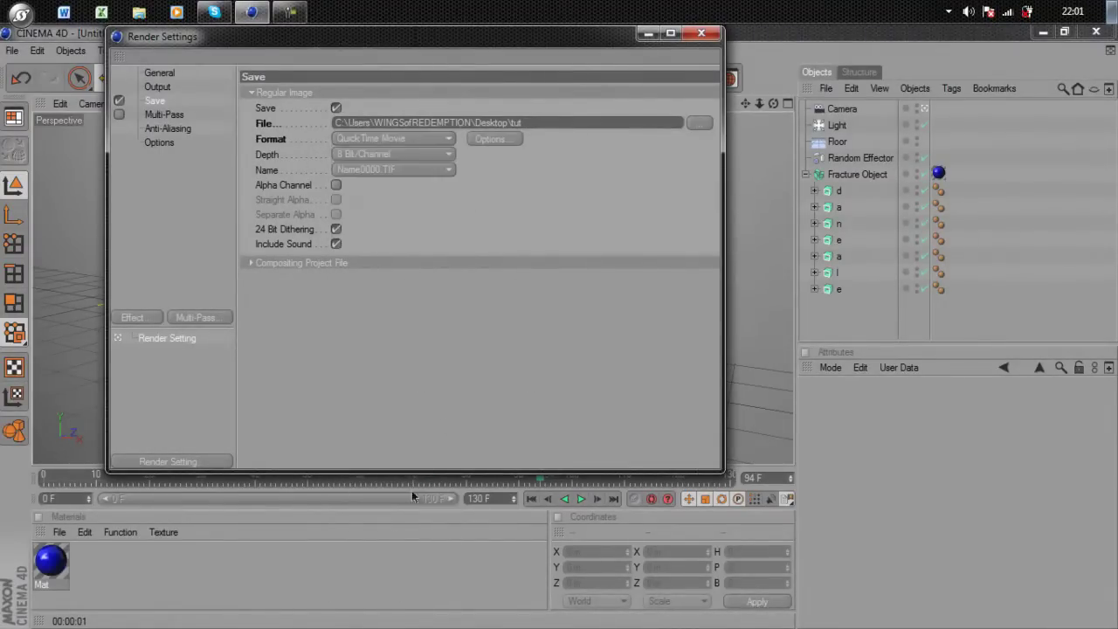
- Set the render's anti-aliasing to Best with a maximum level of 2x2
left_click(159, 115)
left_click(159, 128)
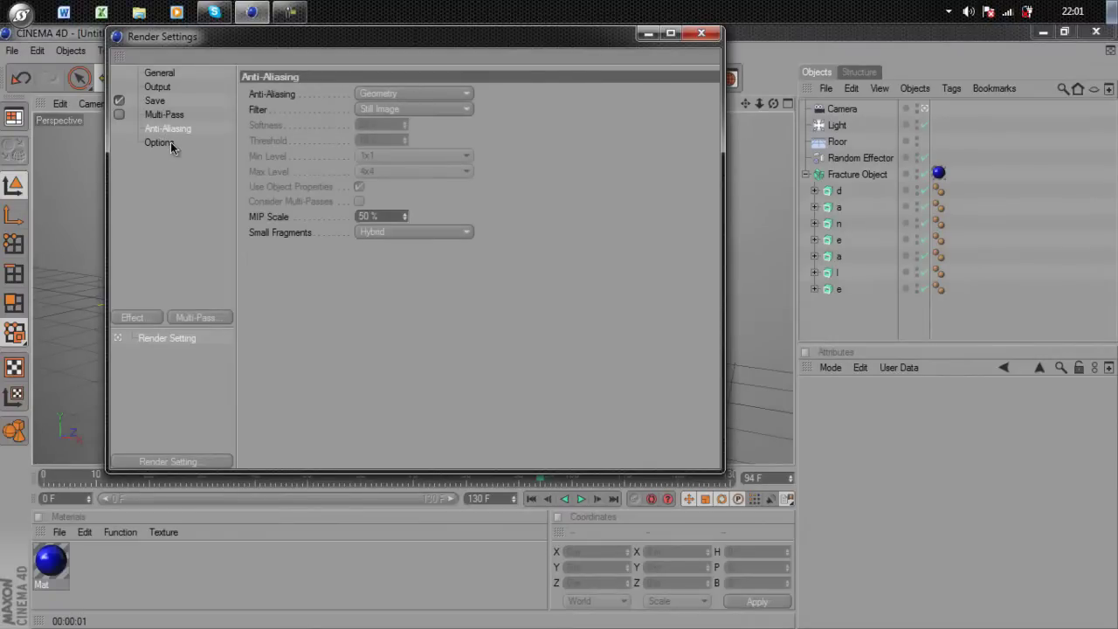
left_click(397, 94)
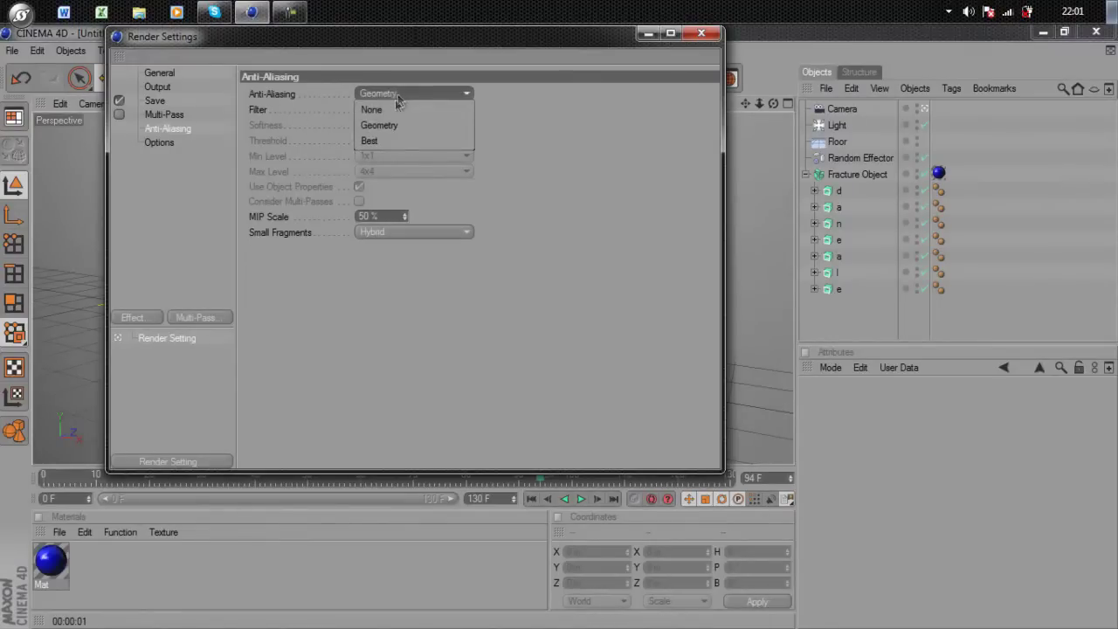
left_click(221, 236)
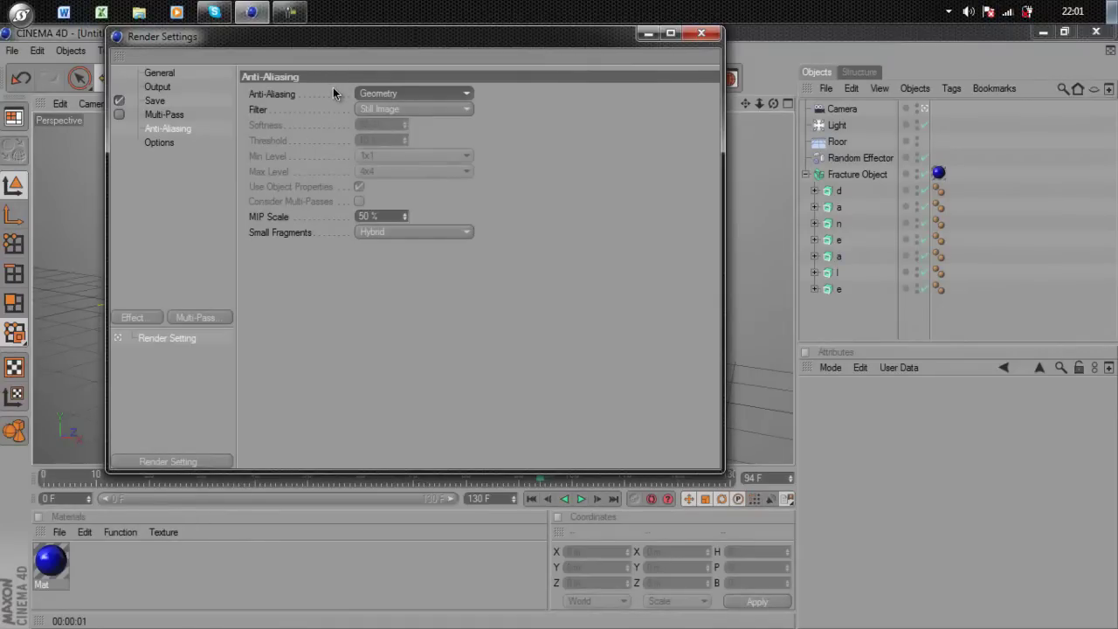
left_click(393, 94)
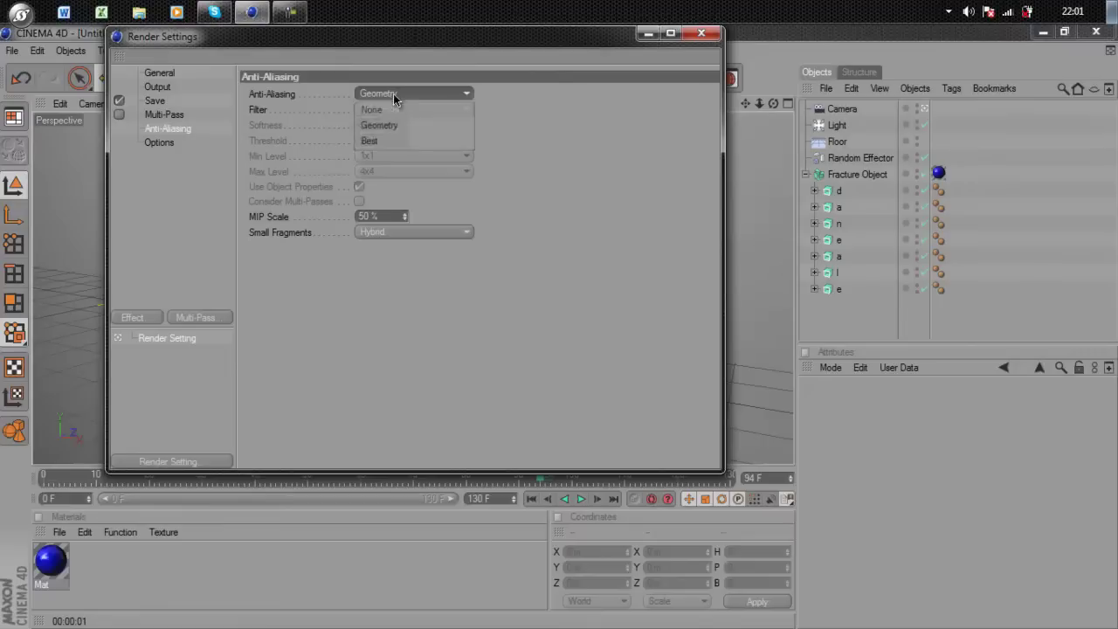
left_click(385, 139)
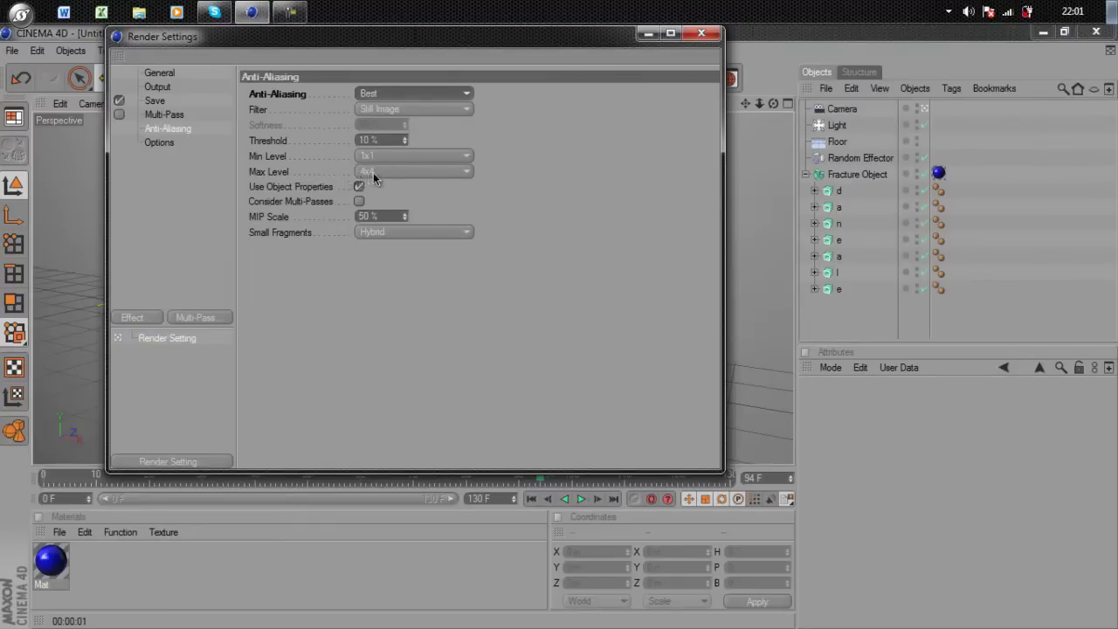
left_click(373, 172)
left_click(380, 204)
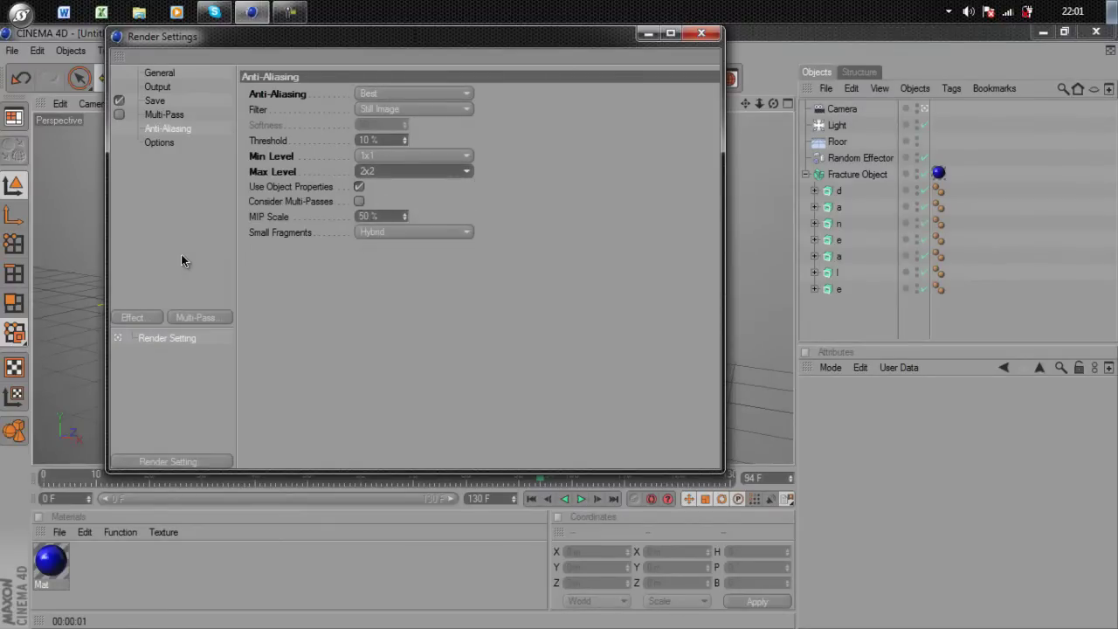
- Review the anti-aliasing levels and the output size and frame range in the render settings
left_click(182, 260)
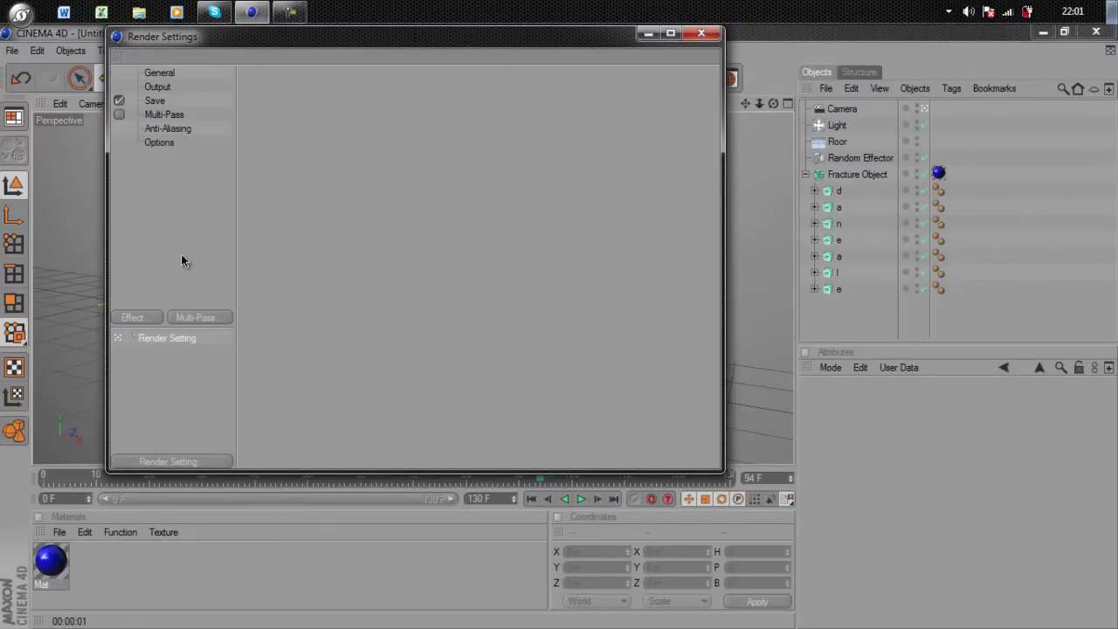
left_click(160, 143)
left_click(174, 131)
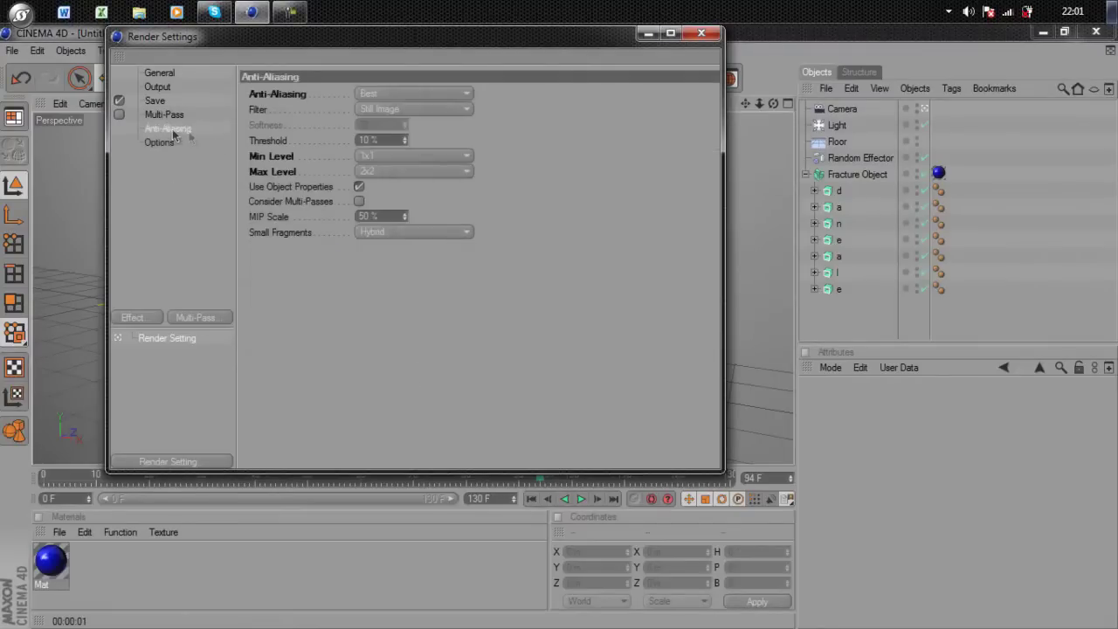
left_click(373, 170)
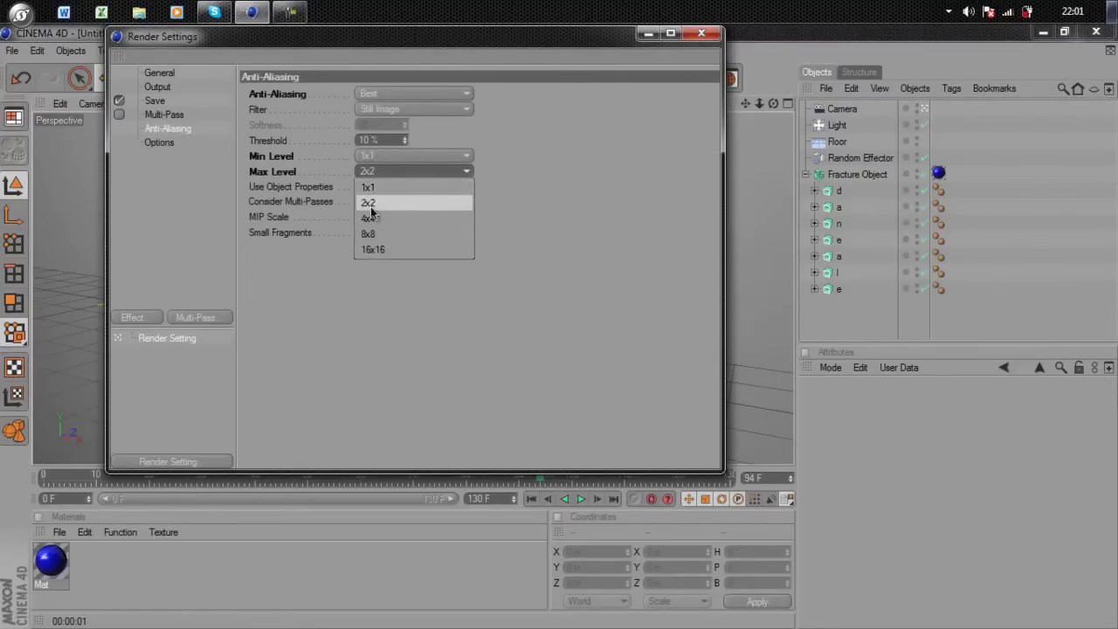
left_click(369, 204)
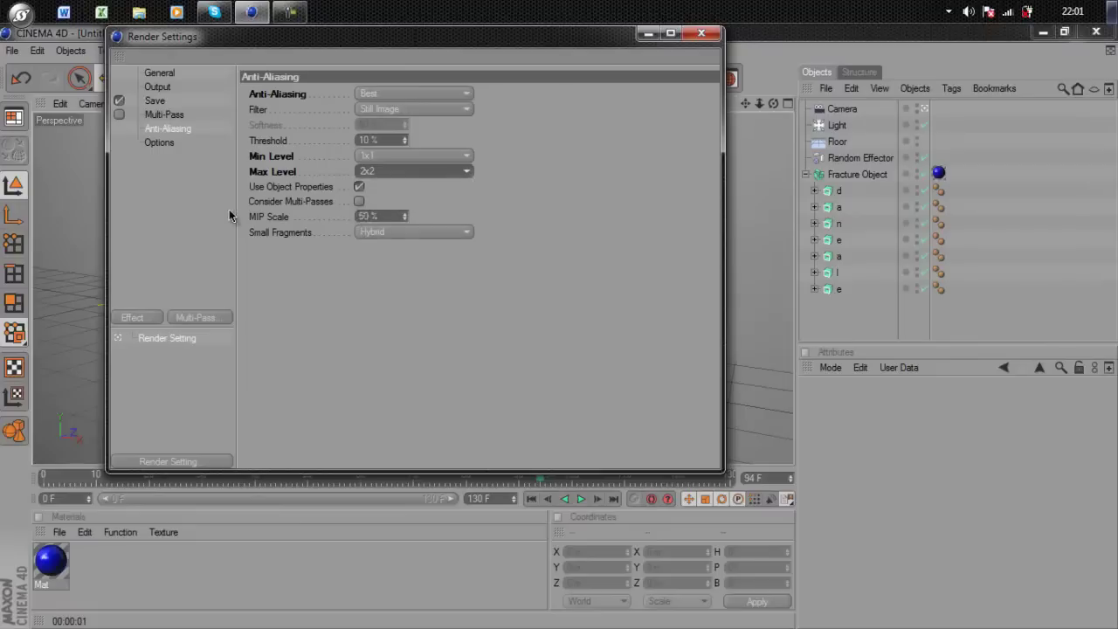
left_click(229, 215)
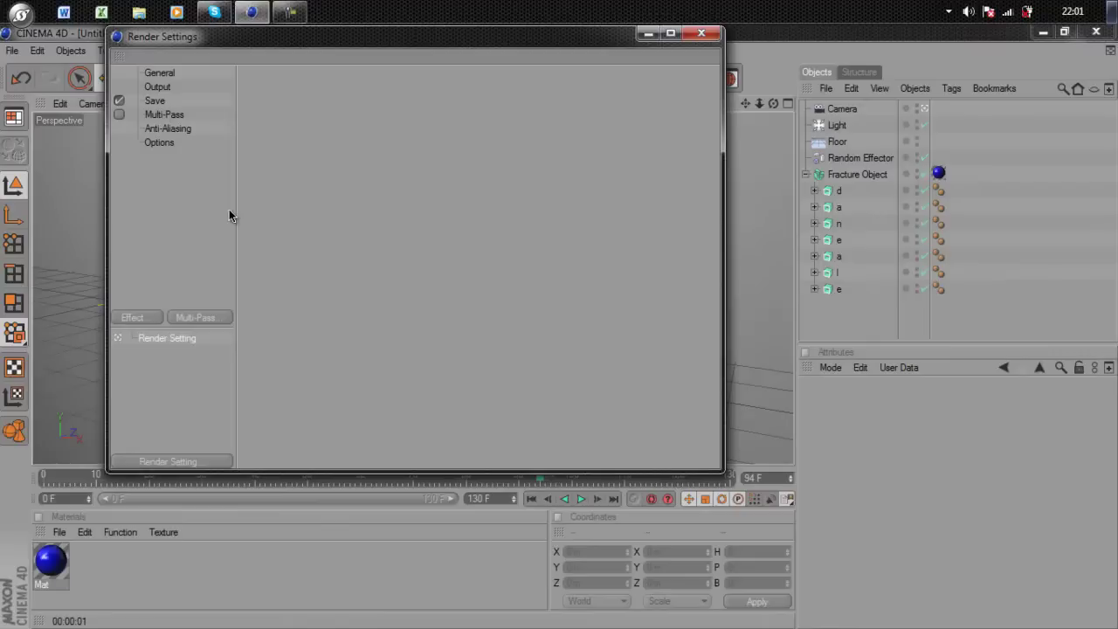
left_click(179, 130)
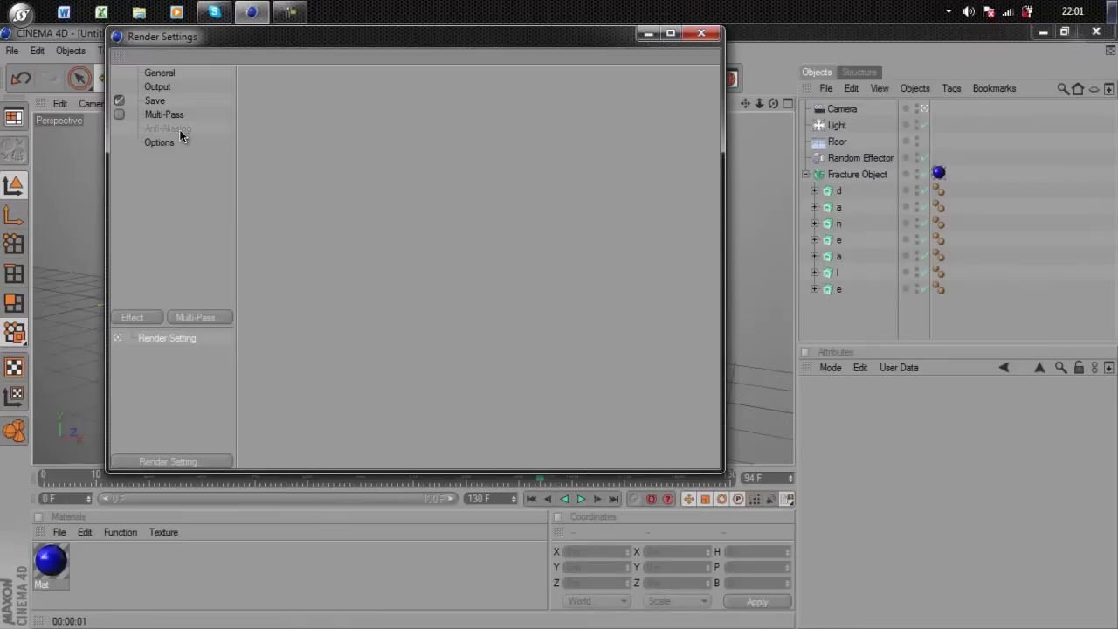
left_click(184, 259)
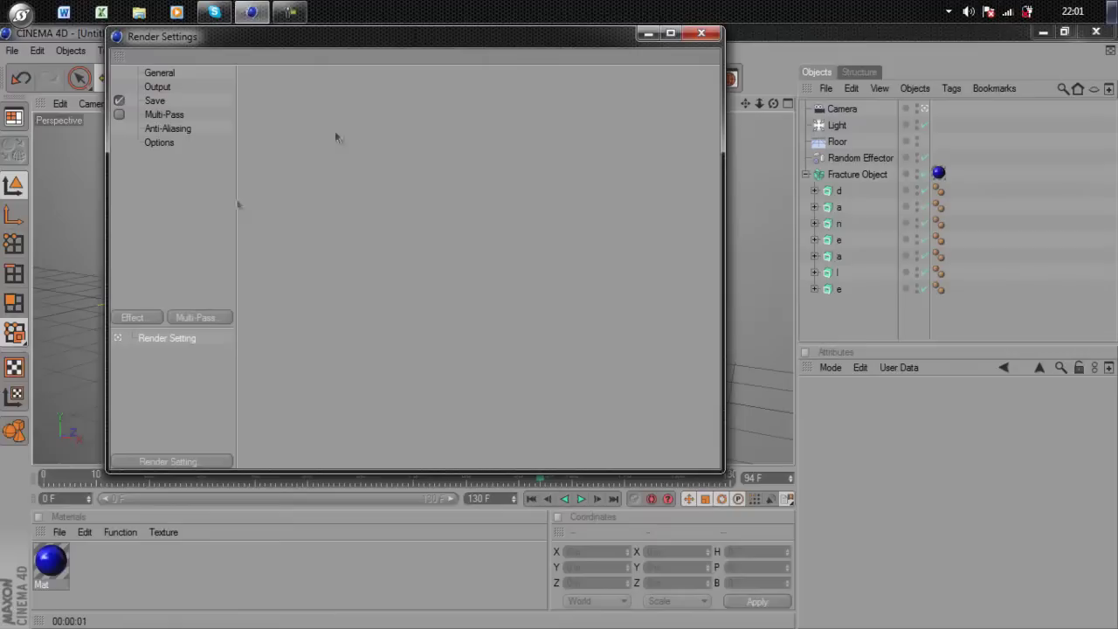
left_click(172, 128)
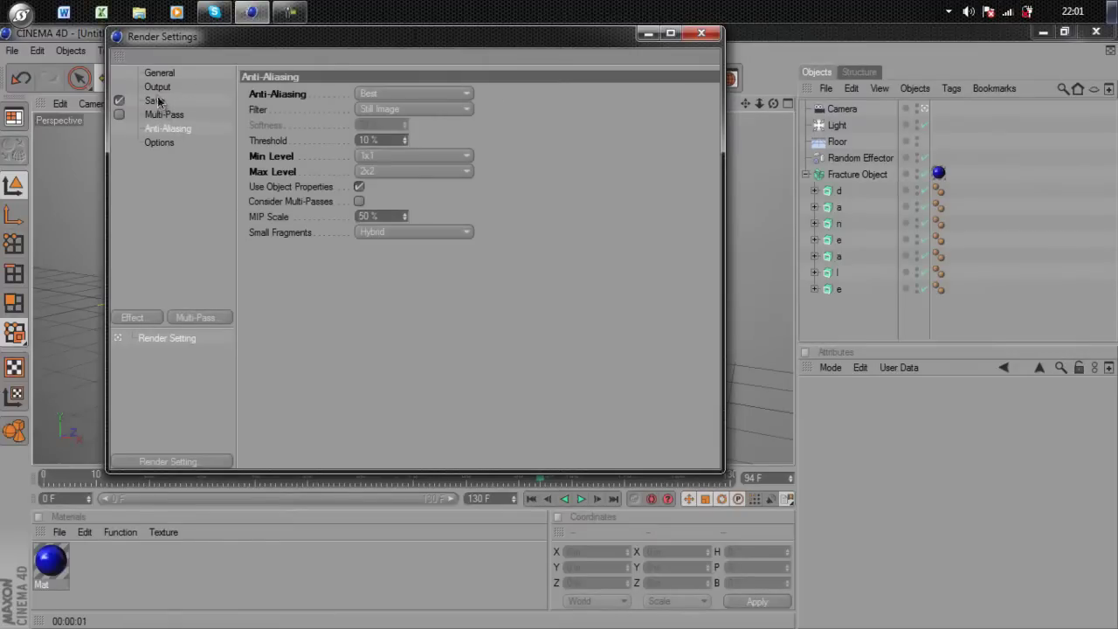
left_click(156, 88)
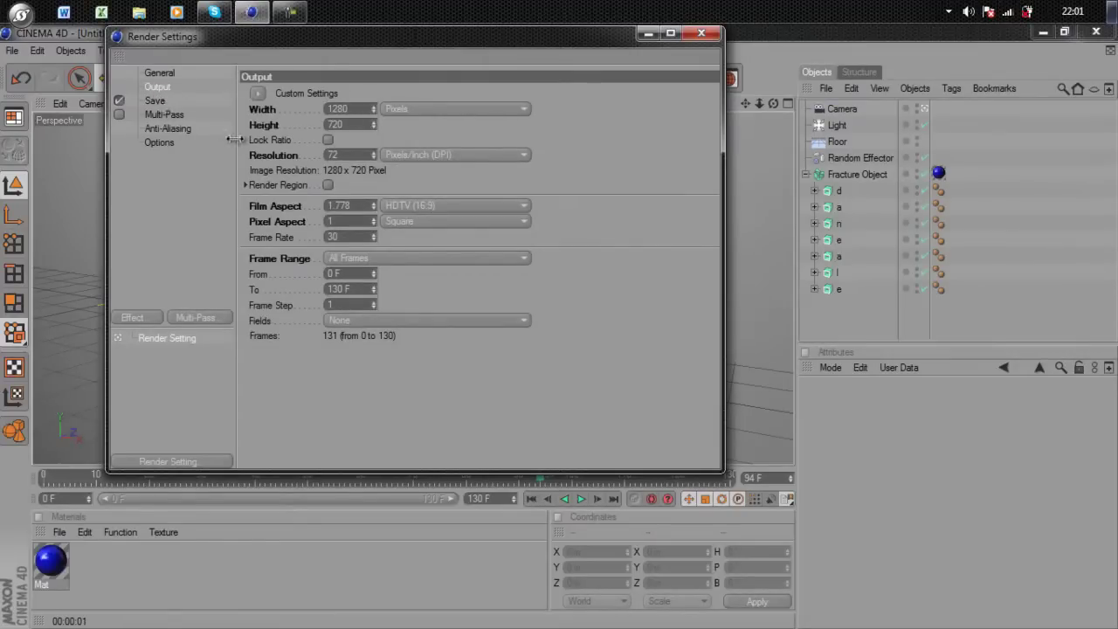
- Close the render settings and start rendering the animation to the Picture Viewer
left_click(701, 34)
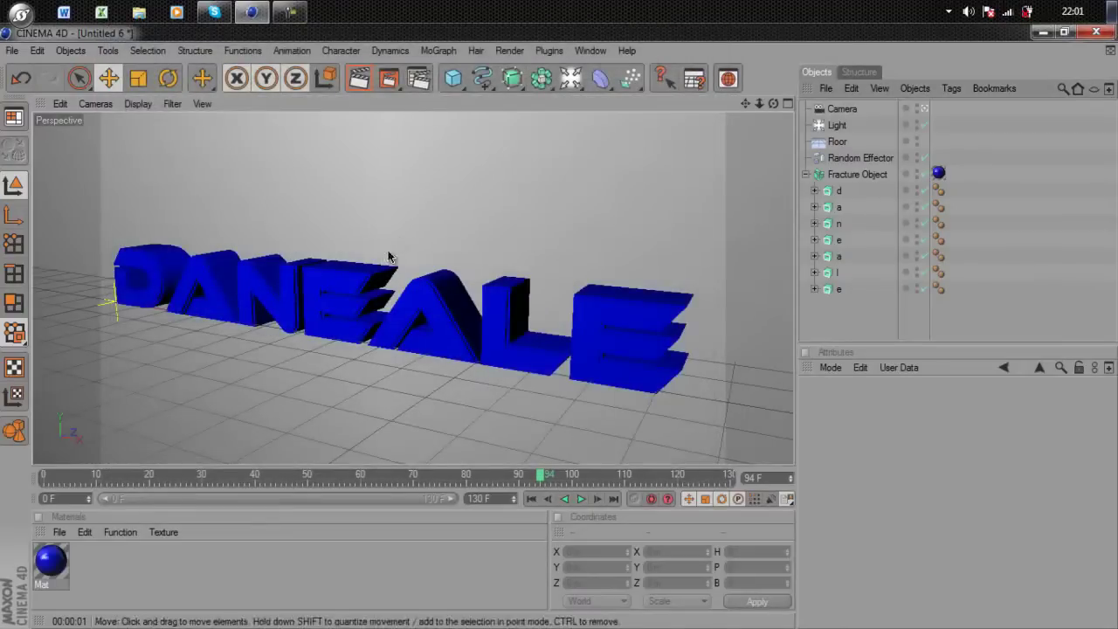
left_click(388, 79)
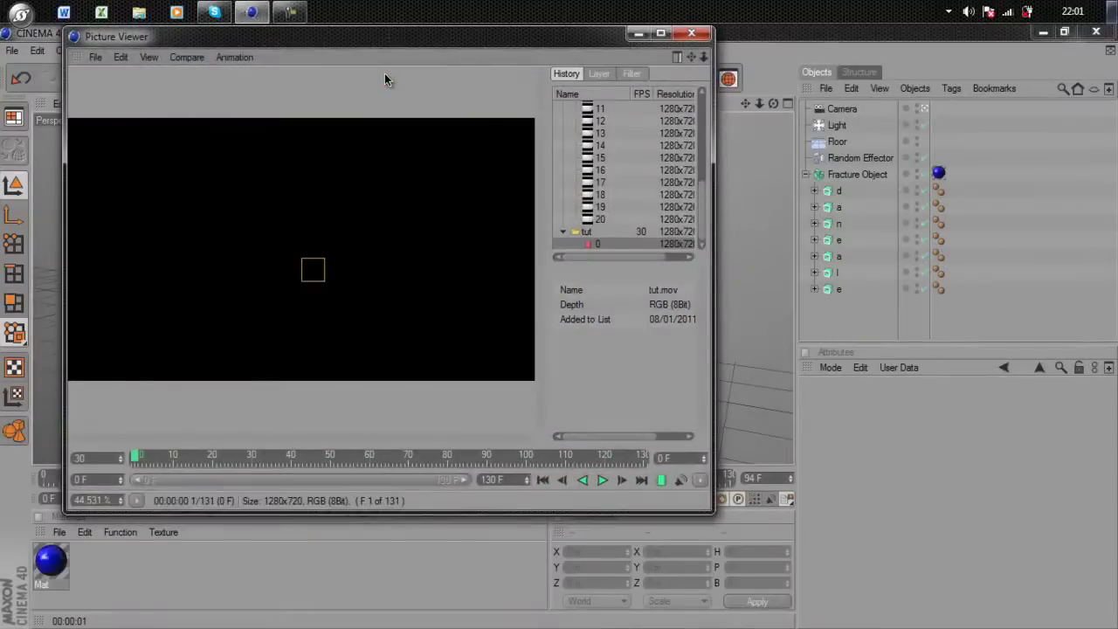